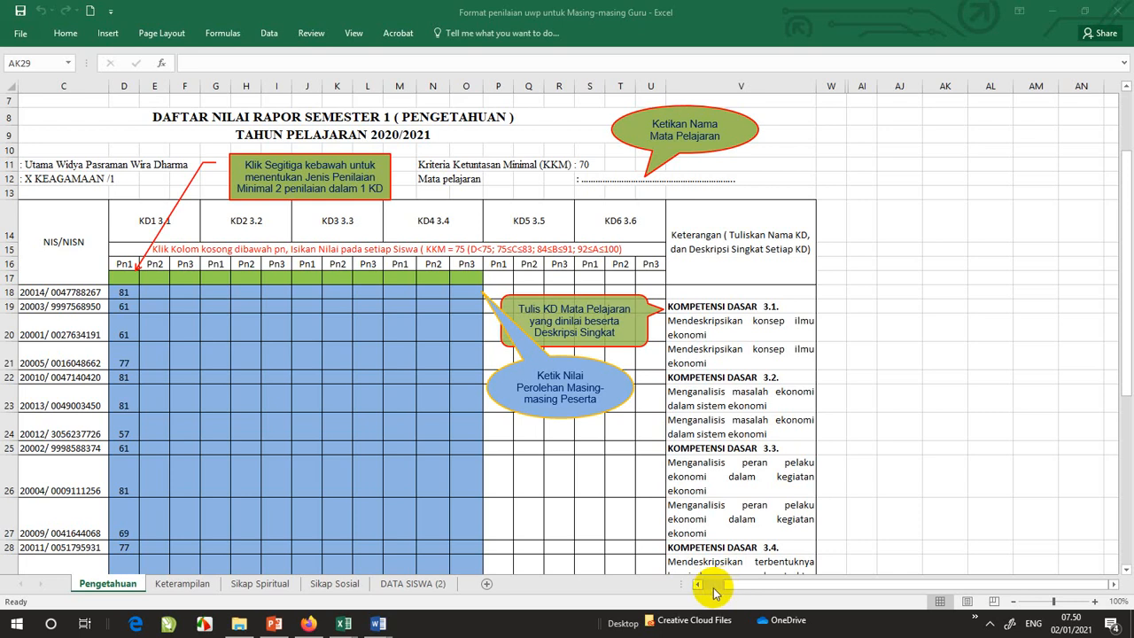
Bring the student name columns of the Pengetahuan template into view, and switch to the workbook Daftar Nilai B. Ing UWP
click(708, 588)
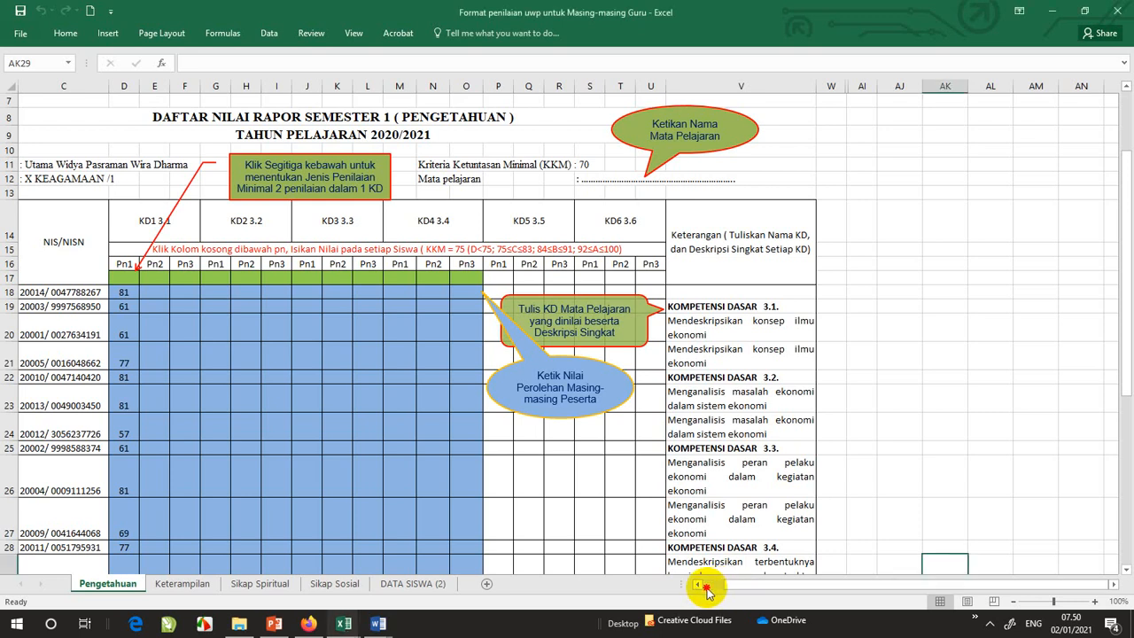
click(706, 589)
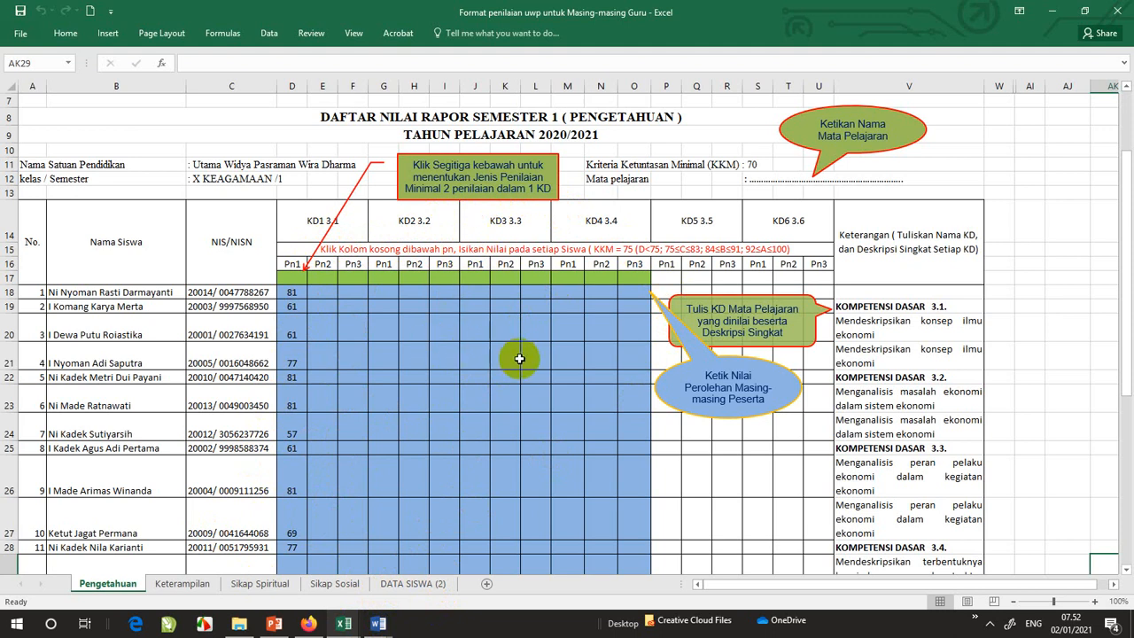
mouse_move(343, 624)
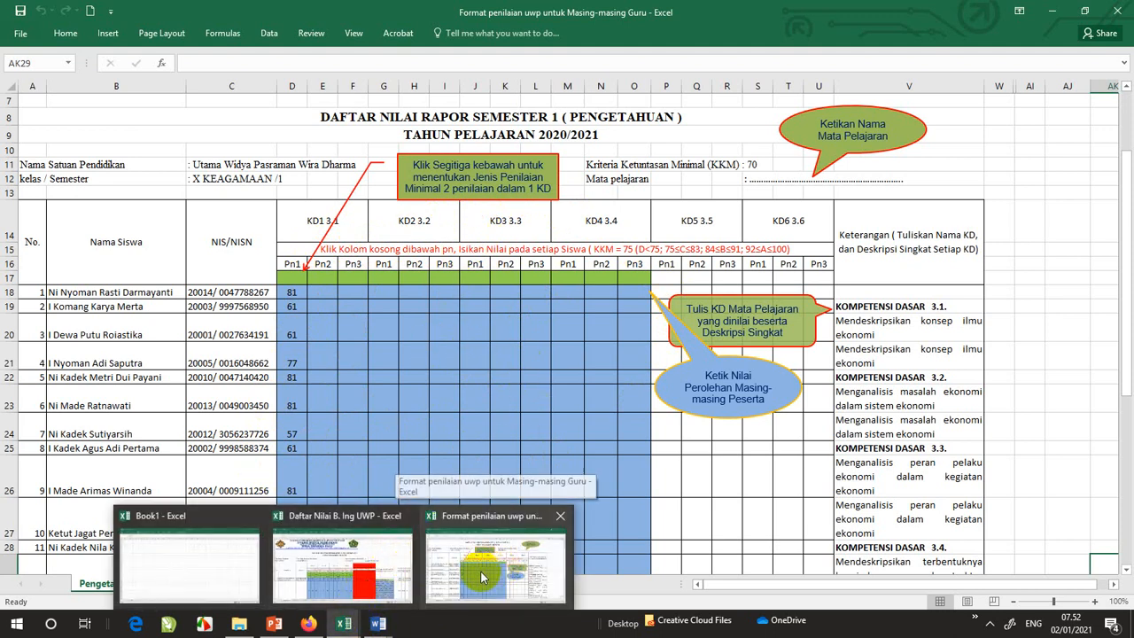
click(384, 575)
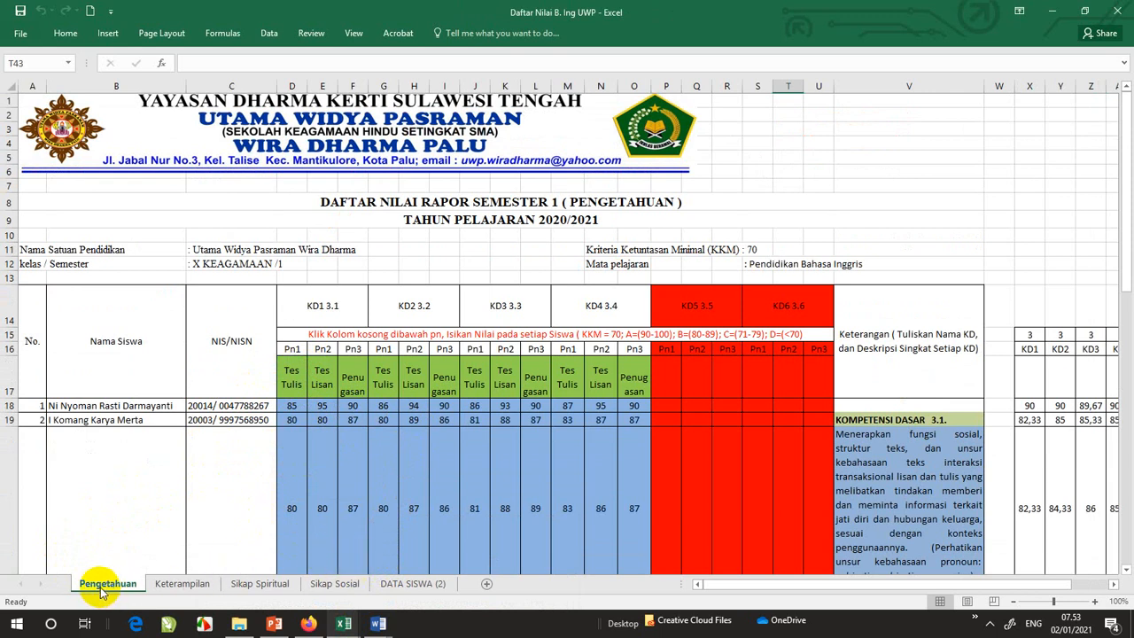
Look through the Keterampilan, Sikap Spiritual and Sikap Sosial sheets, and return to the Pengetahuan sheet
click(186, 585)
click(253, 587)
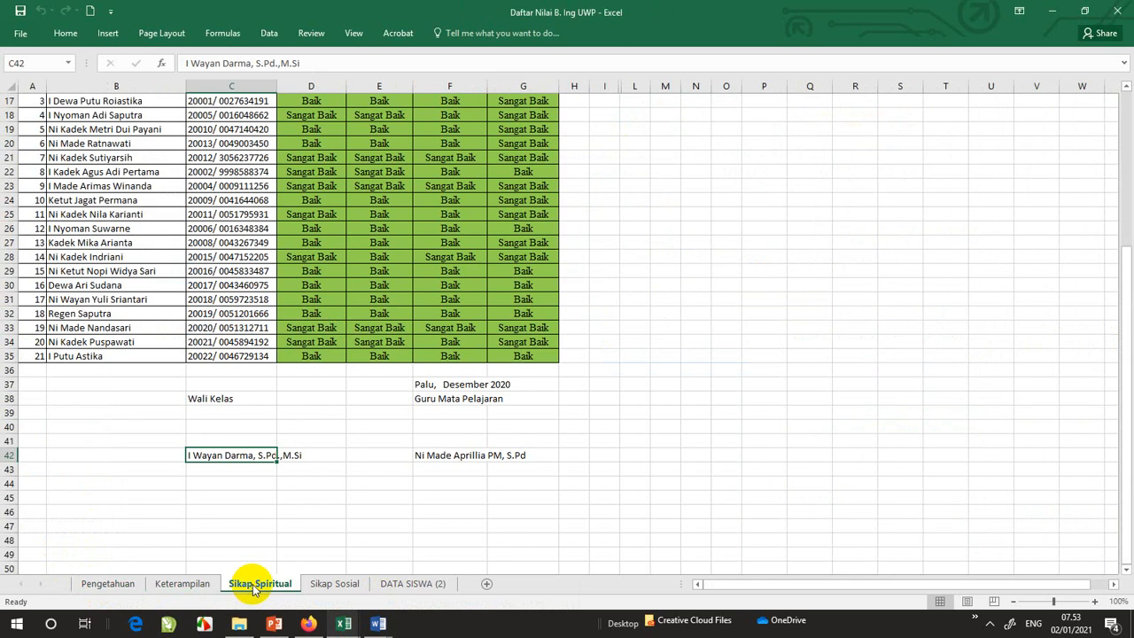
click(327, 587)
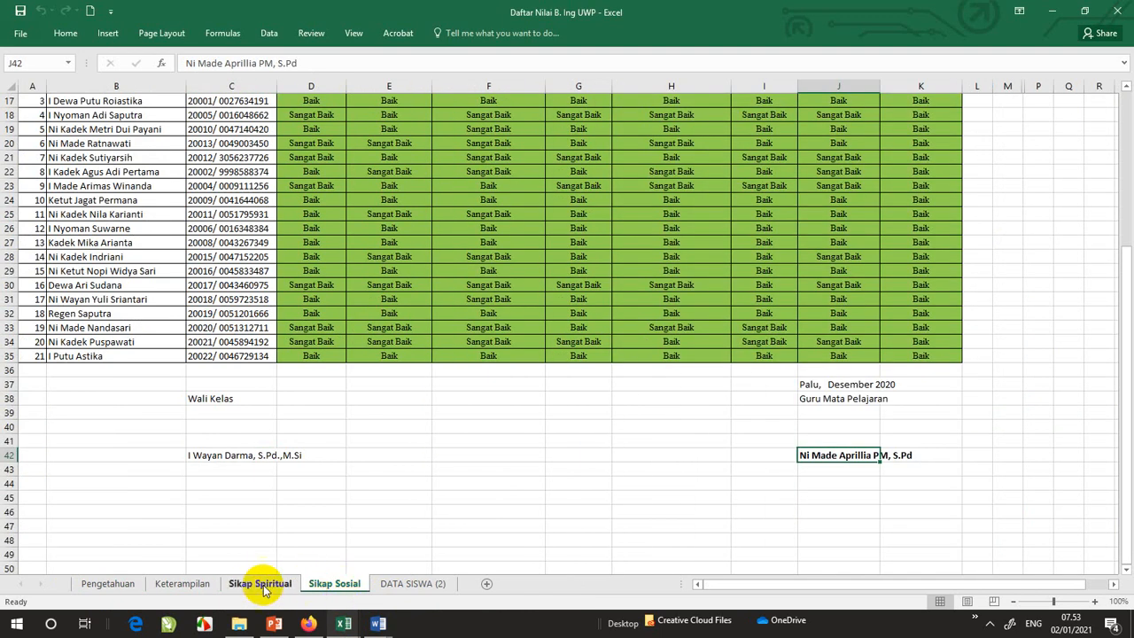
click(105, 586)
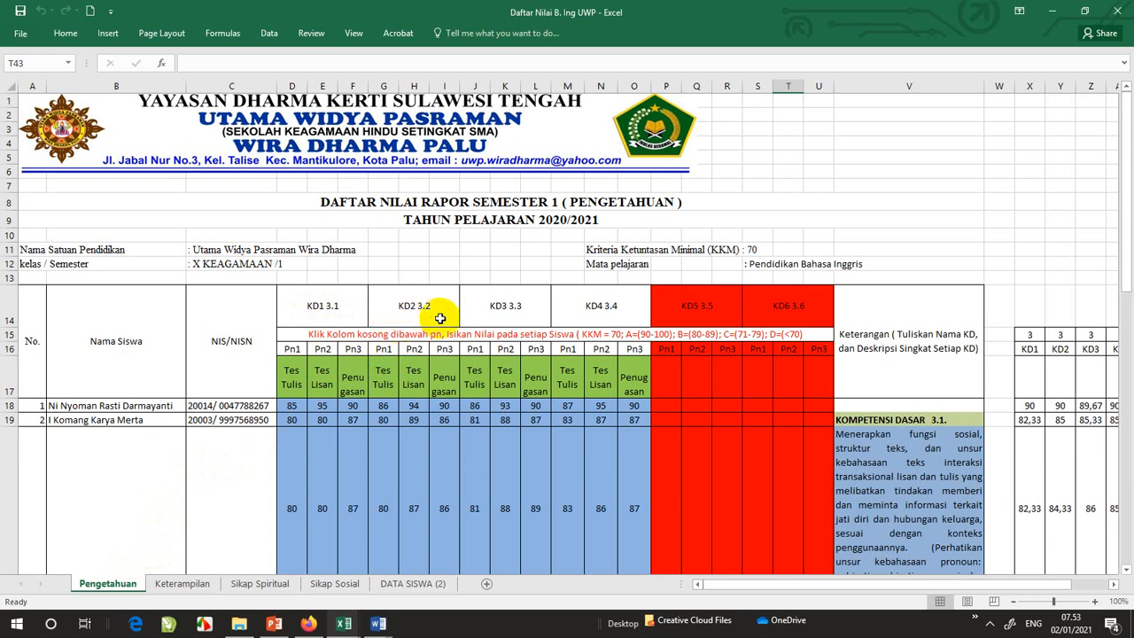
Examine the KD1 3.1, KD2 3.2 and KD3 3.3 column headings and the red score-range instruction beneath them
click(510, 310)
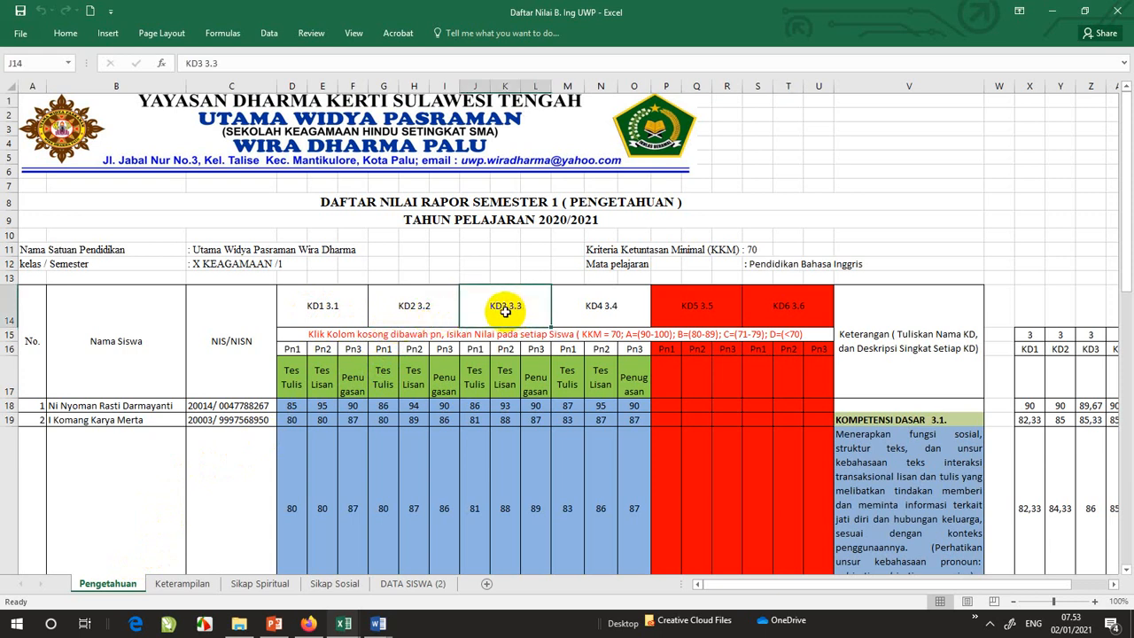
click(337, 305)
click(428, 301)
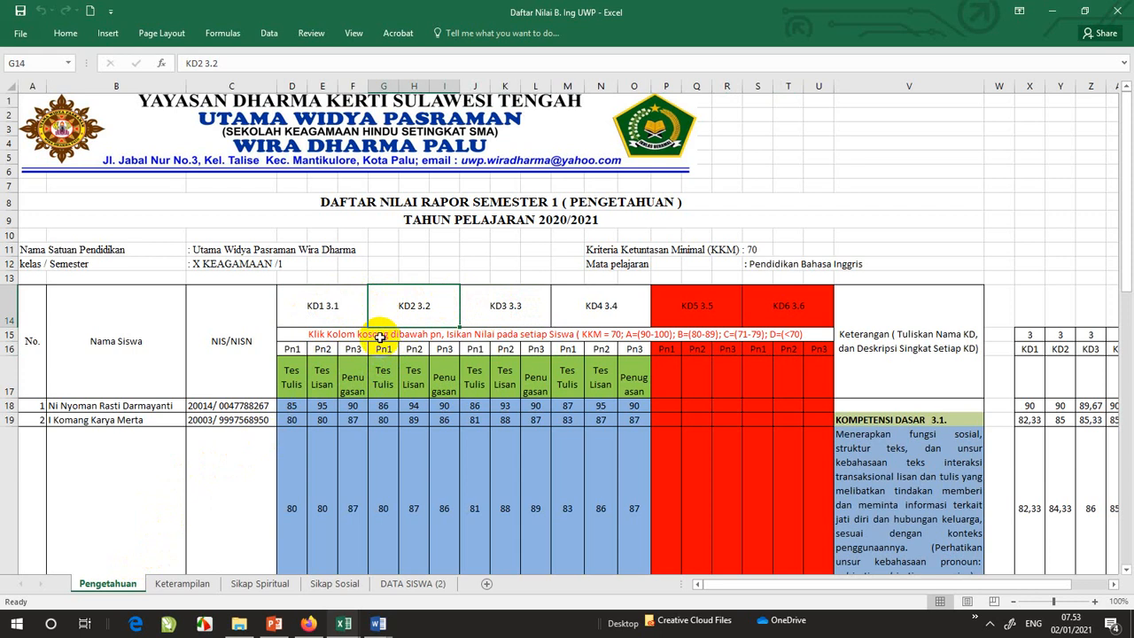
click(555, 335)
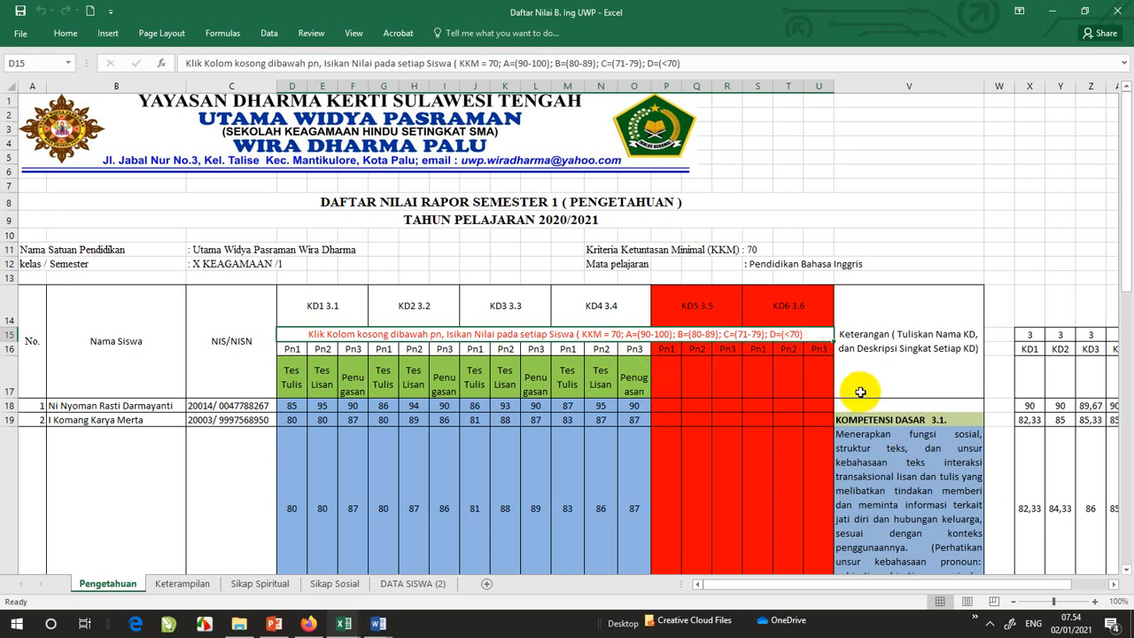
Examine the Kompetensi Dasar 3.1 heading and the blue full description beneath it in the Keterangan column
click(921, 454)
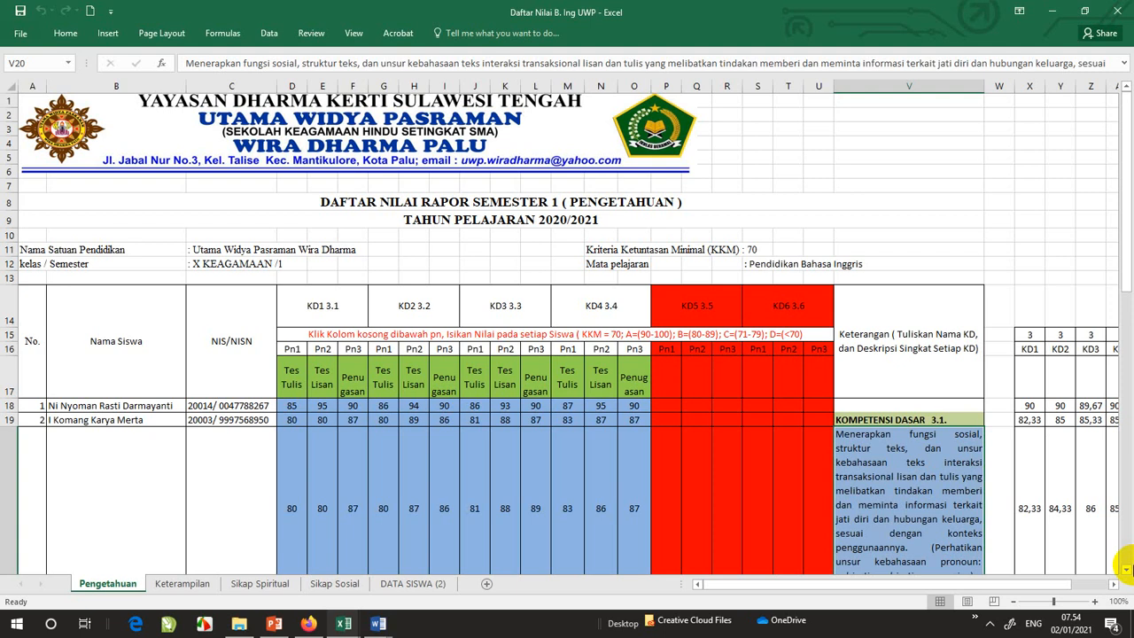
click(1125, 572)
click(1126, 573)
click(1126, 572)
click(1125, 573)
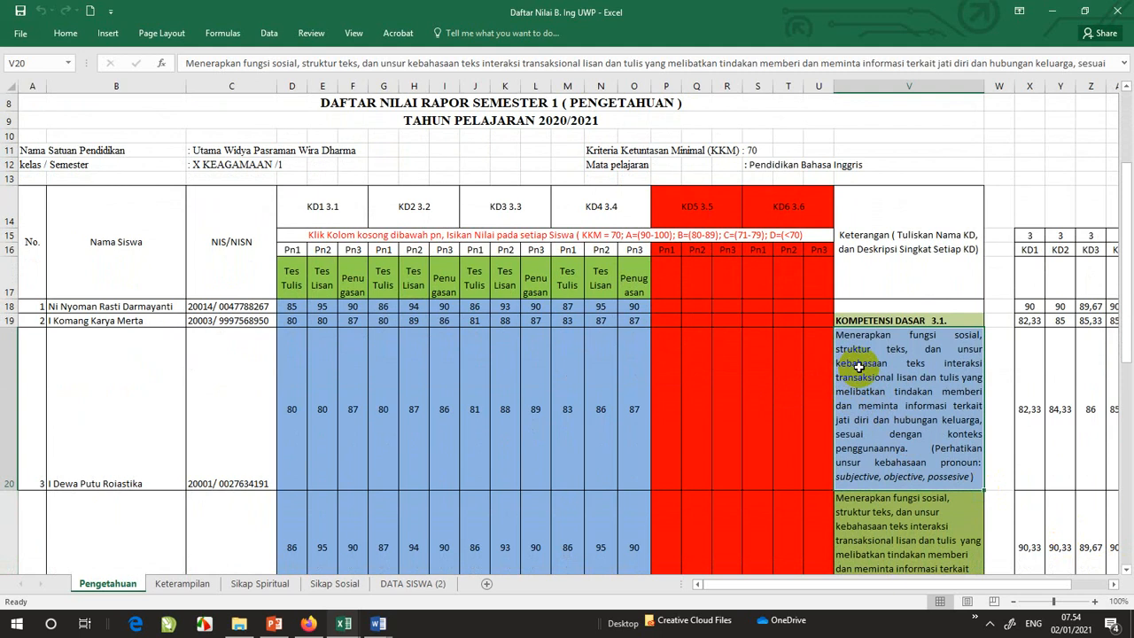
click(881, 373)
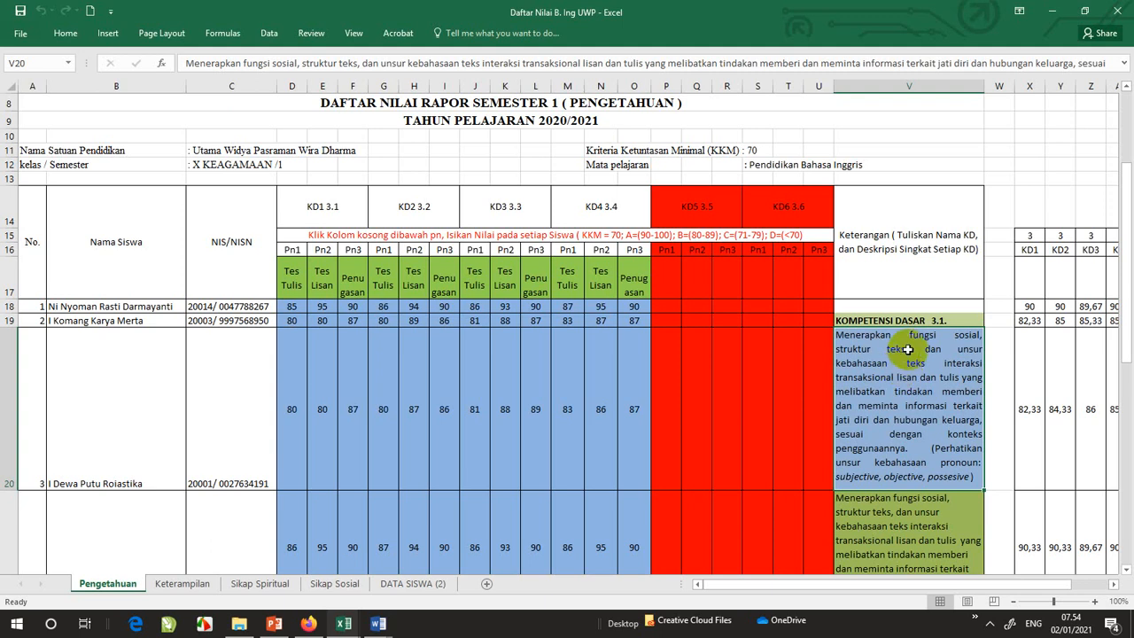
click(943, 321)
click(935, 375)
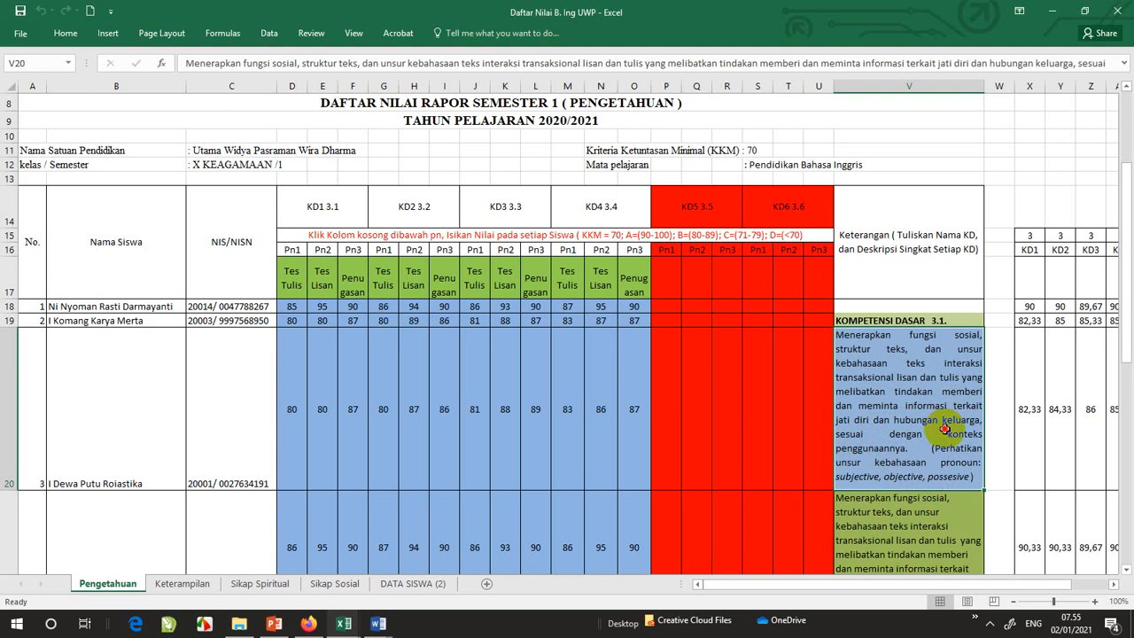
Compare the green short description of Kompetensi Dasar 3.1 with the blue full description above it
scroll(936, 428, down, 1)
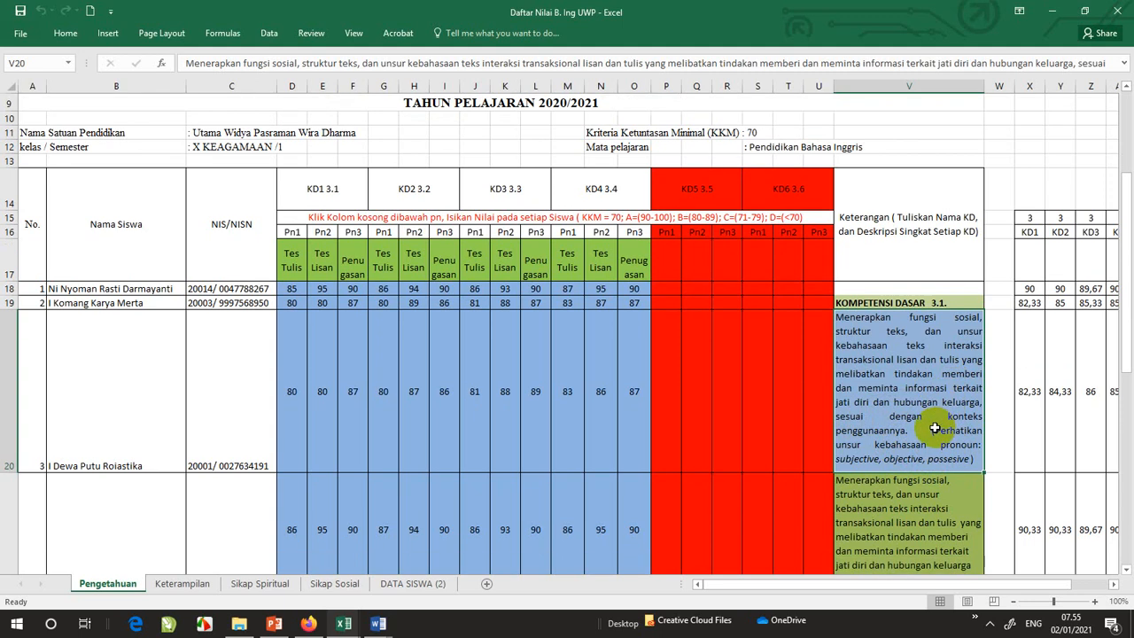
scroll(932, 430, down, 2)
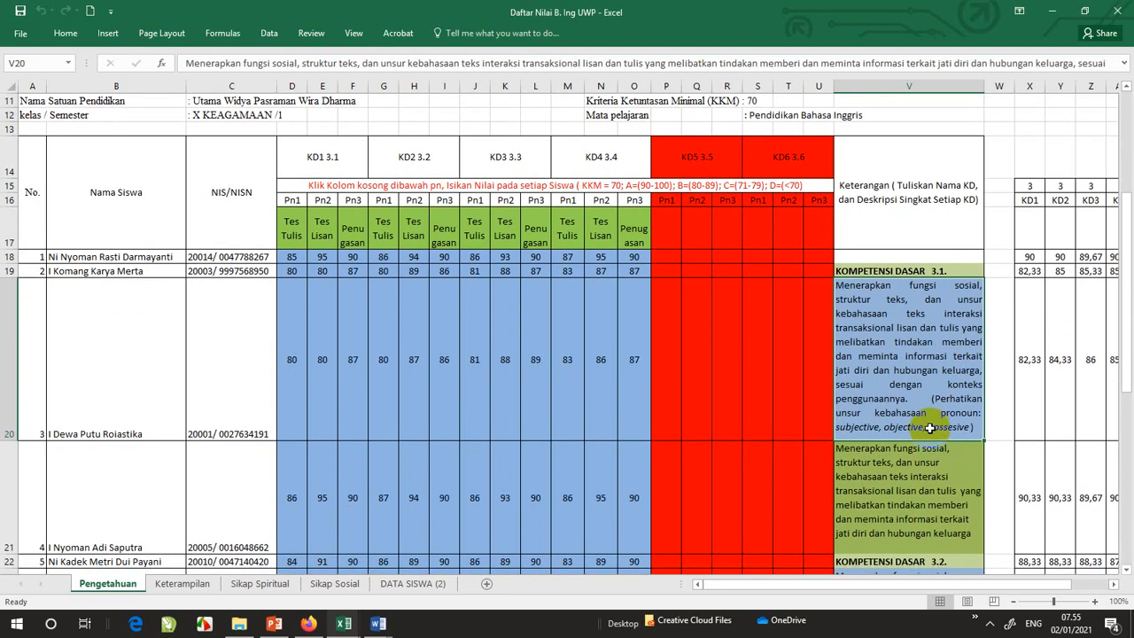
scroll(917, 461, down, 5)
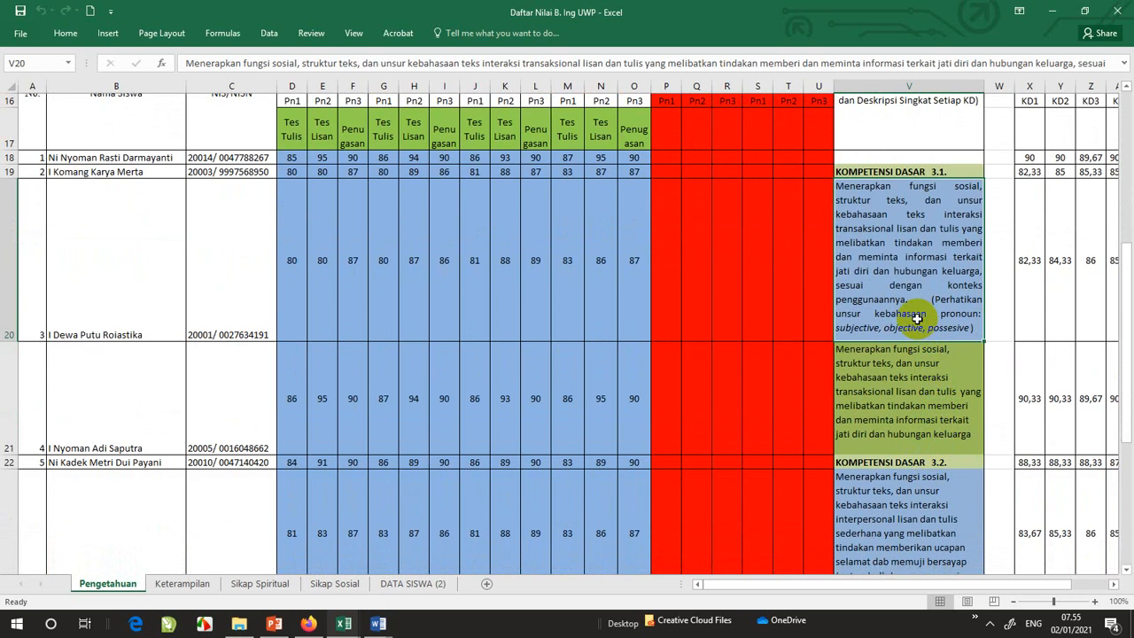
click(923, 365)
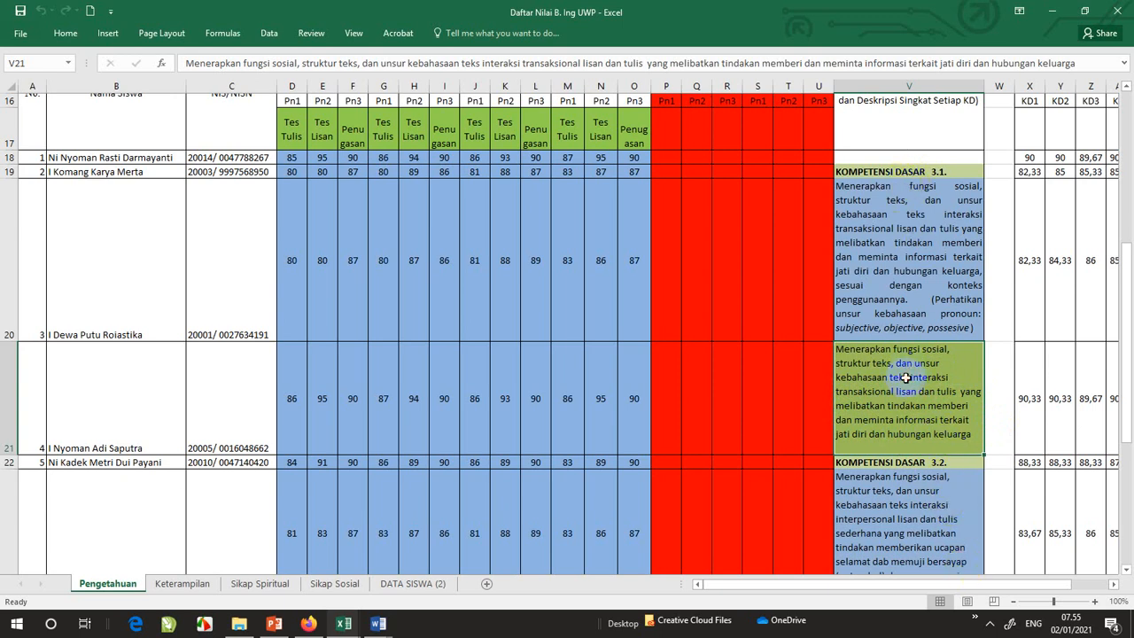
click(896, 199)
Review the full and short descriptions of Kompetensi Dasar 3.2, 3.3 and 3.4 in the Keterangan column
scroll(875, 433, down, 1)
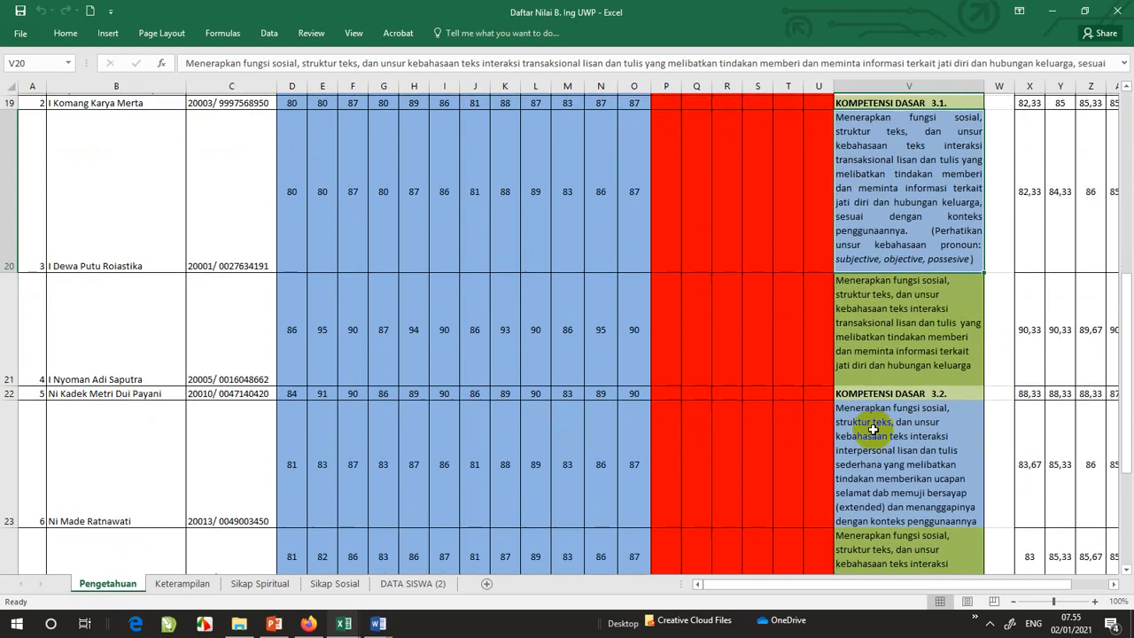
scroll(884, 483, down, 1)
click(884, 511)
scroll(883, 511, down, 2)
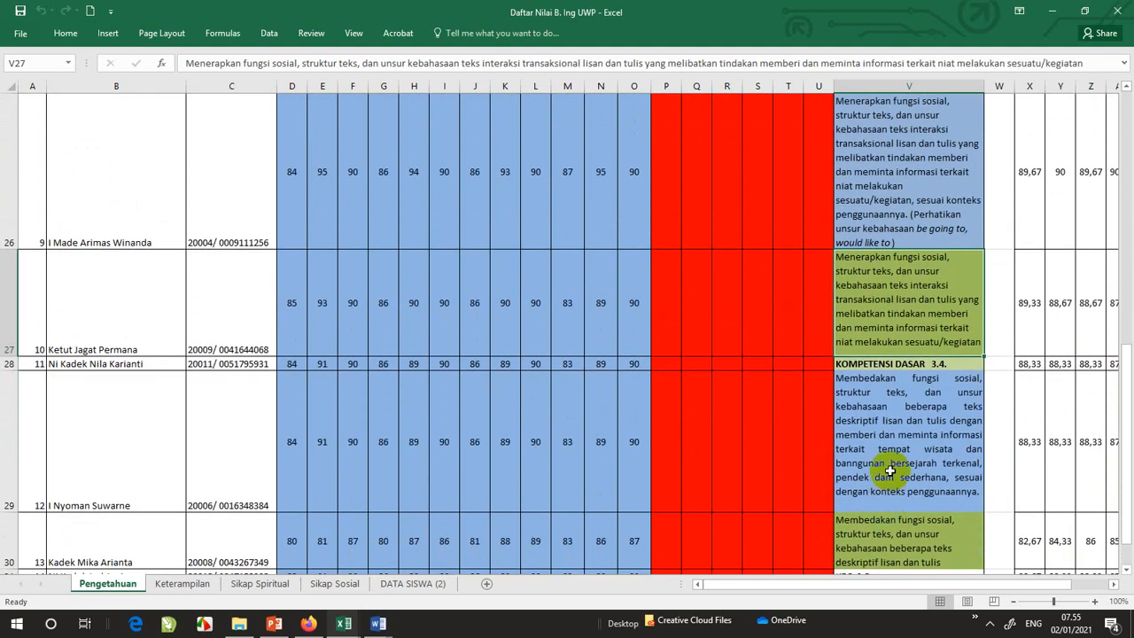
scroll(912, 404, up, 3)
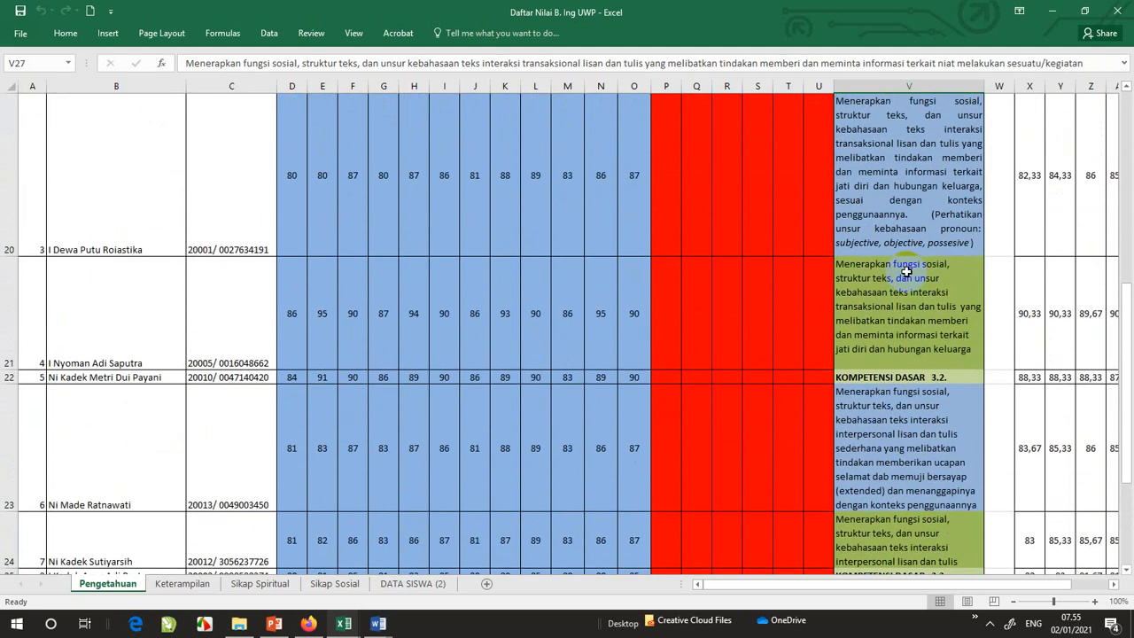
scroll(906, 271, down, 3)
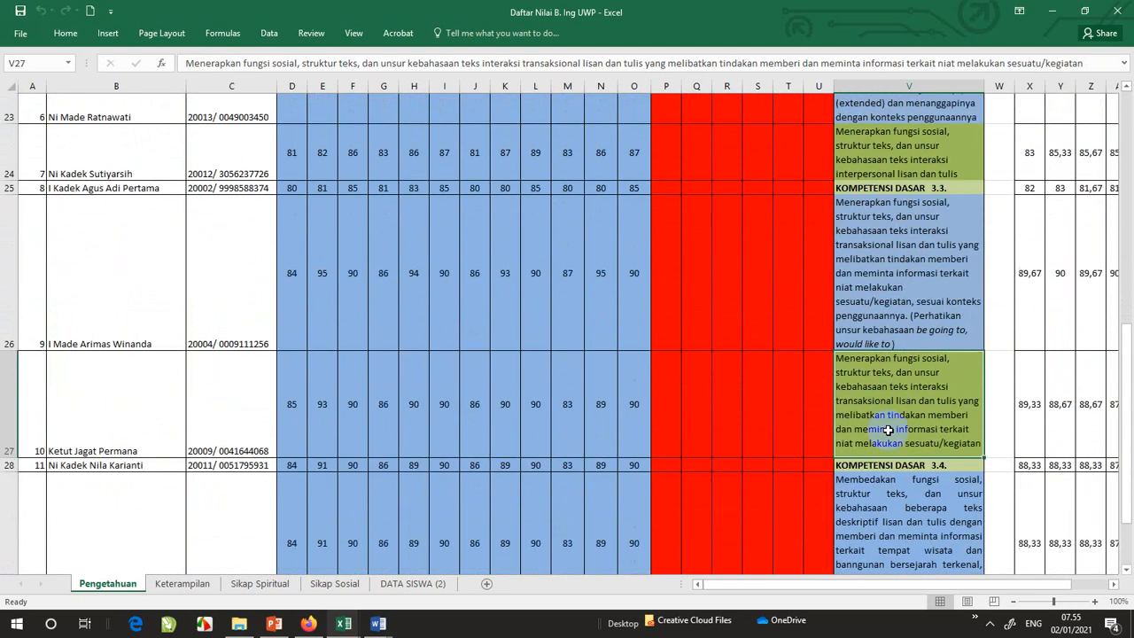
scroll(899, 410, down, 2)
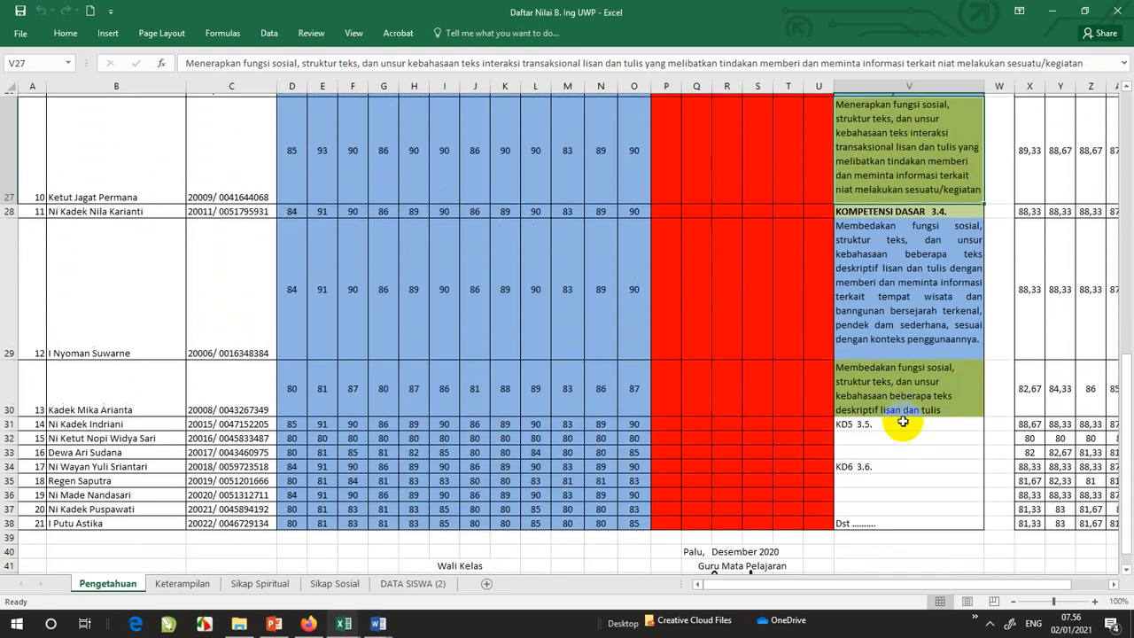
scroll(901, 310, up, 1)
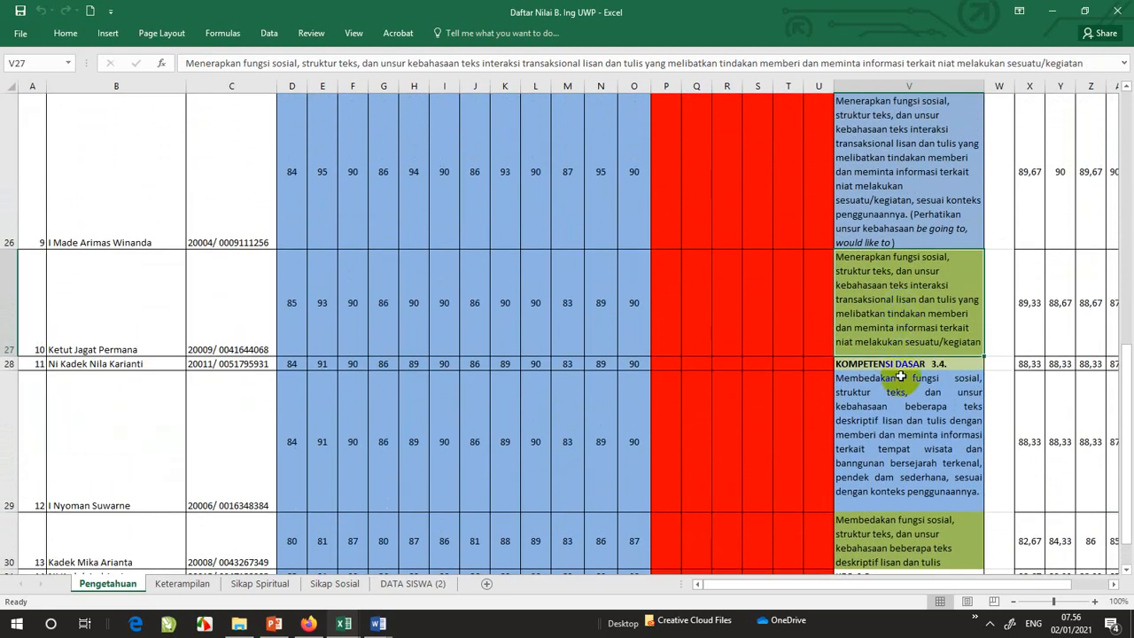
click(902, 407)
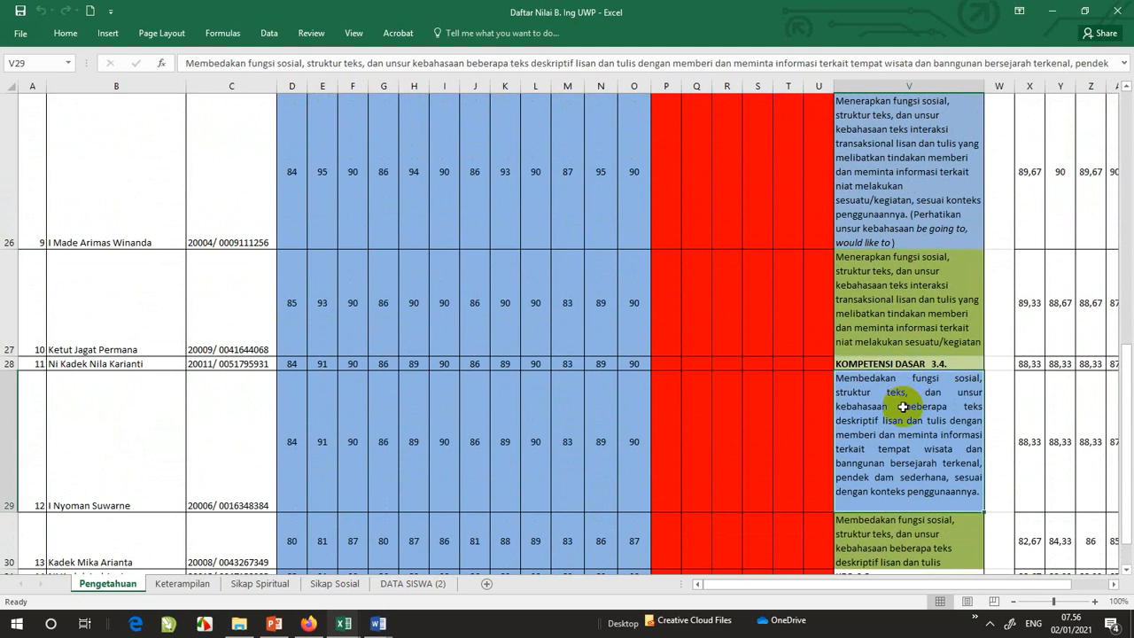
scroll(902, 406, down, 2)
click(893, 268)
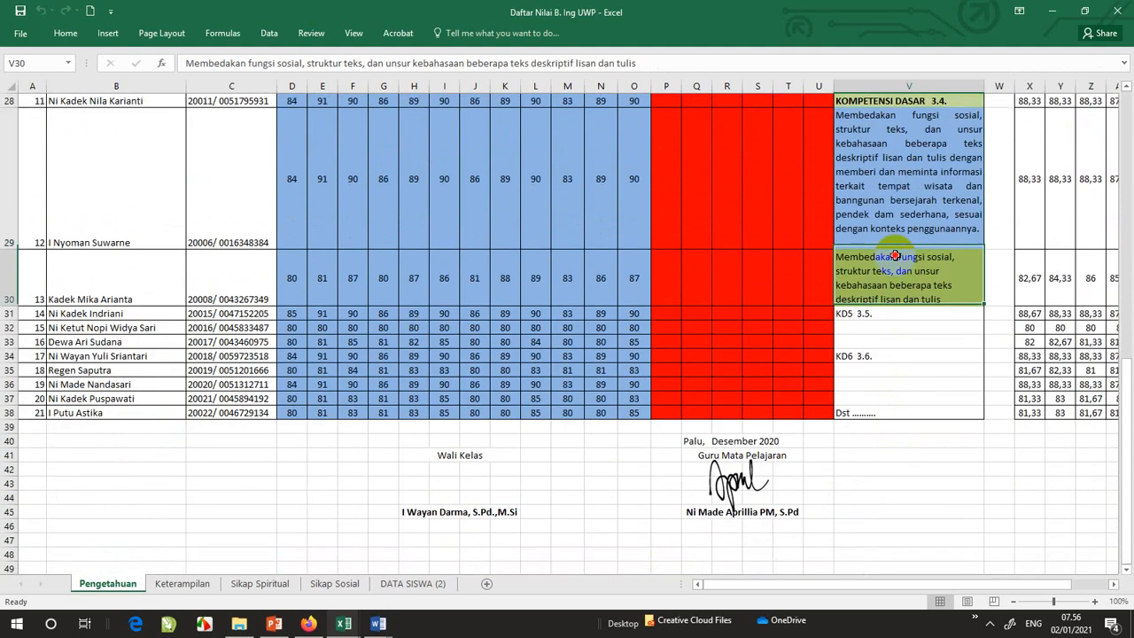
Go over the Kompetensi Dasar 3.1 to 3.4 descriptions again, and return to the assessment-type headings above the scores
scroll(893, 269, up, 2)
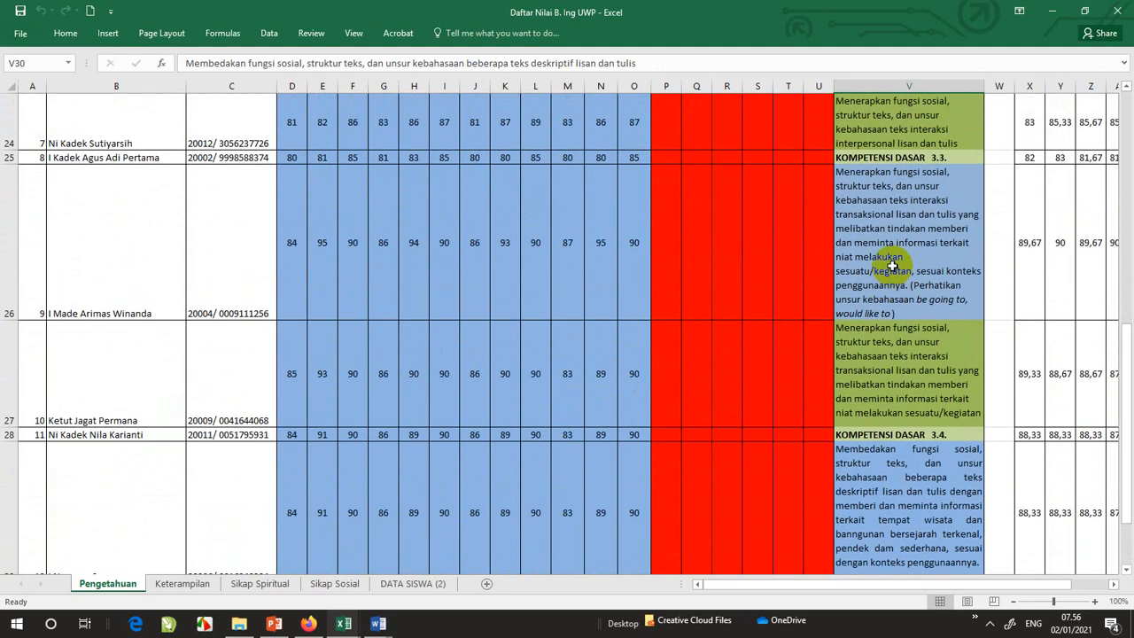
scroll(887, 260, up, 3)
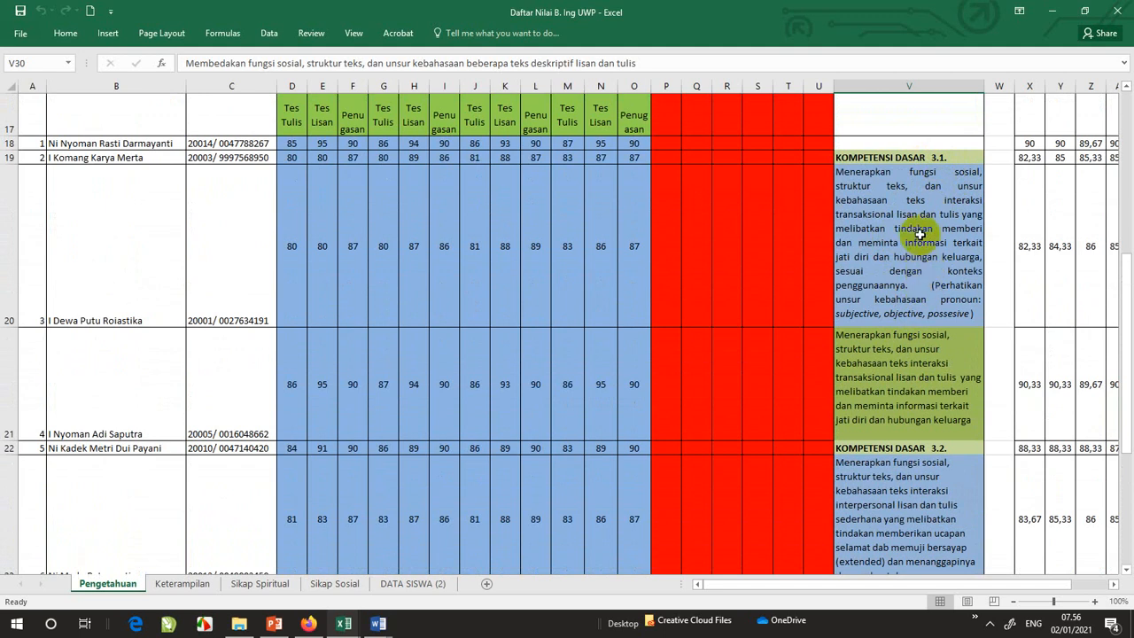
scroll(916, 221, down, 1)
scroll(916, 229, down, 2)
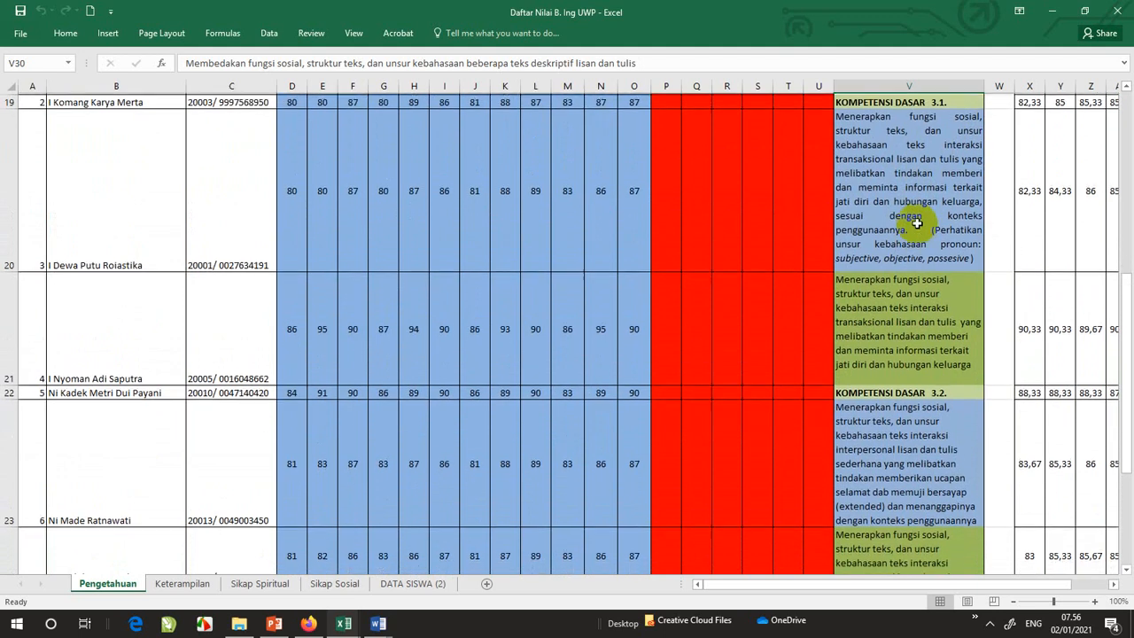
scroll(916, 228, up, 2)
scroll(929, 352, down, 1)
scroll(928, 353, down, 5)
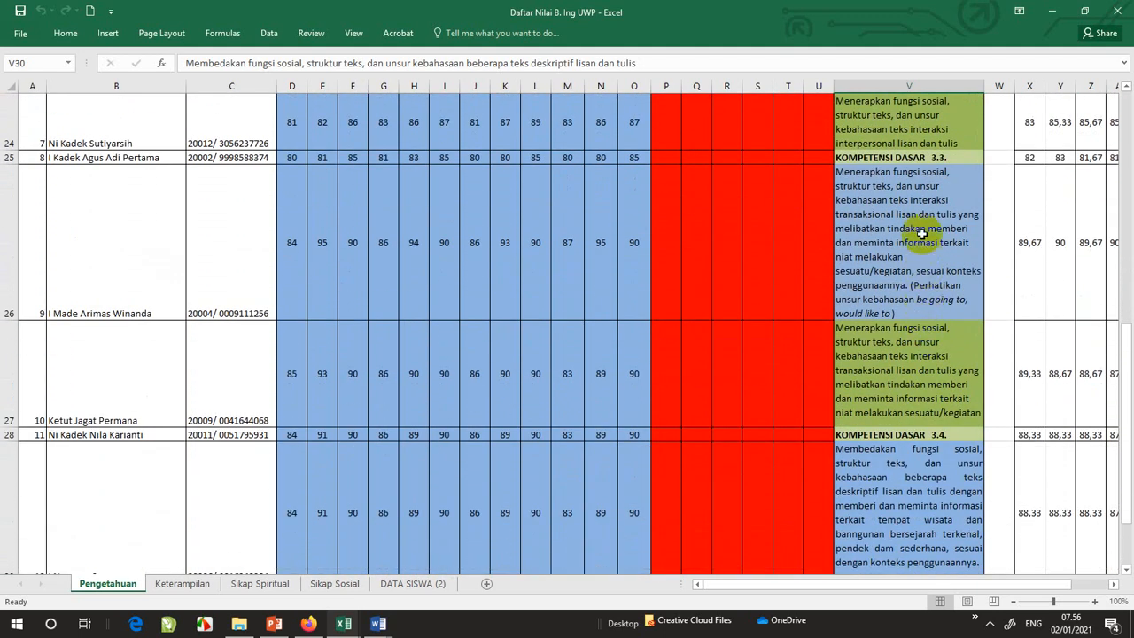
click(917, 363)
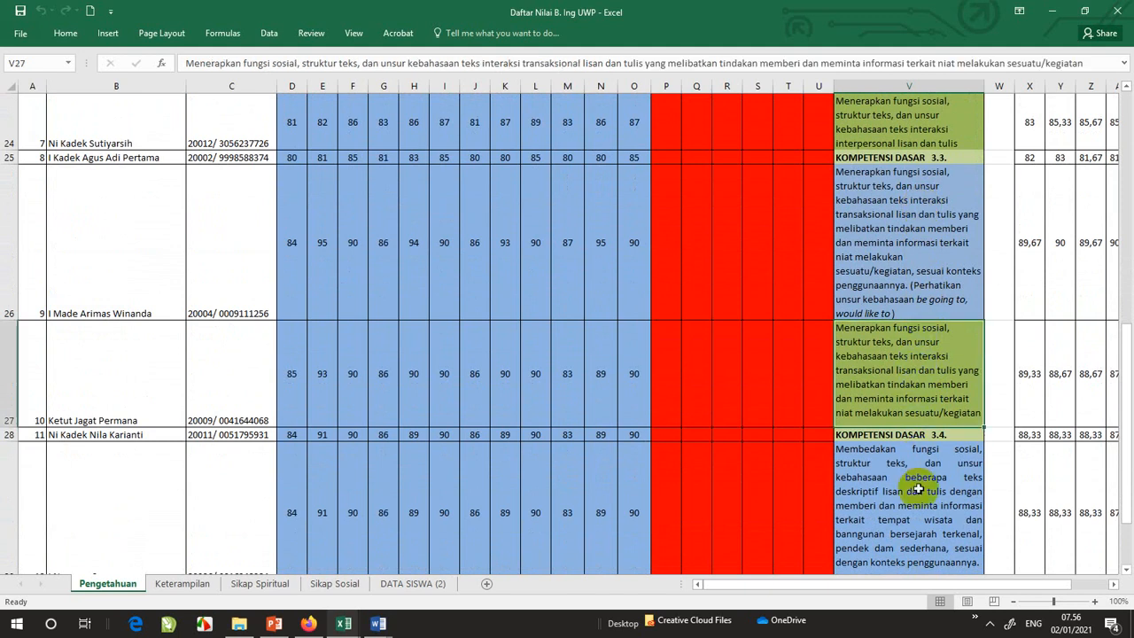
scroll(919, 481, down, 2)
scroll(919, 479, down, 2)
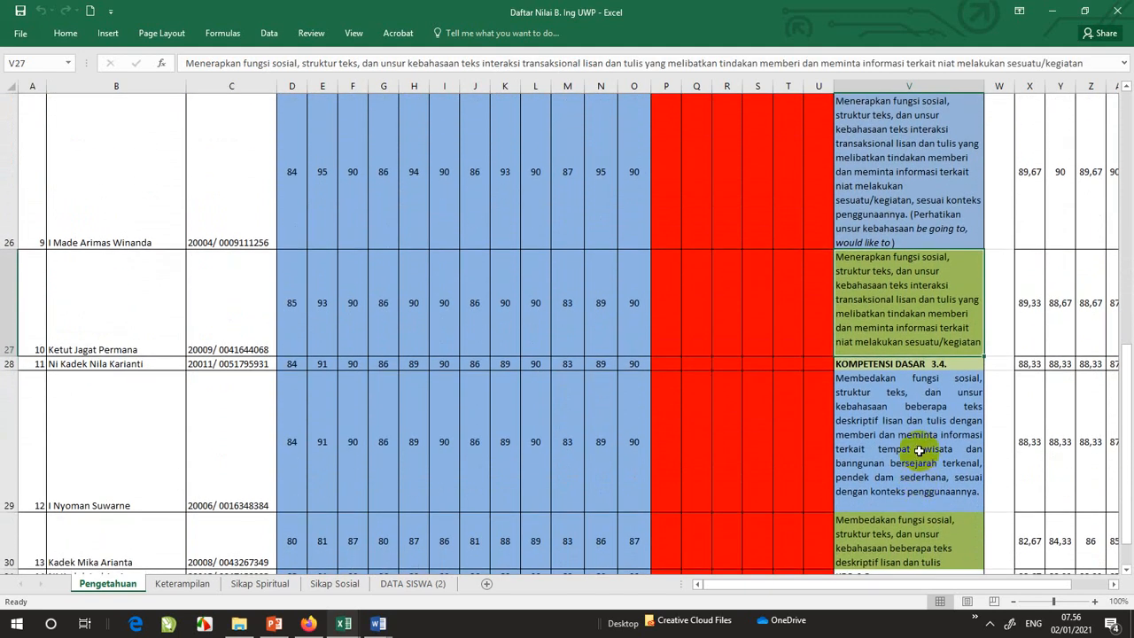
scroll(848, 451, up, 2)
scroll(905, 377, up, 3)
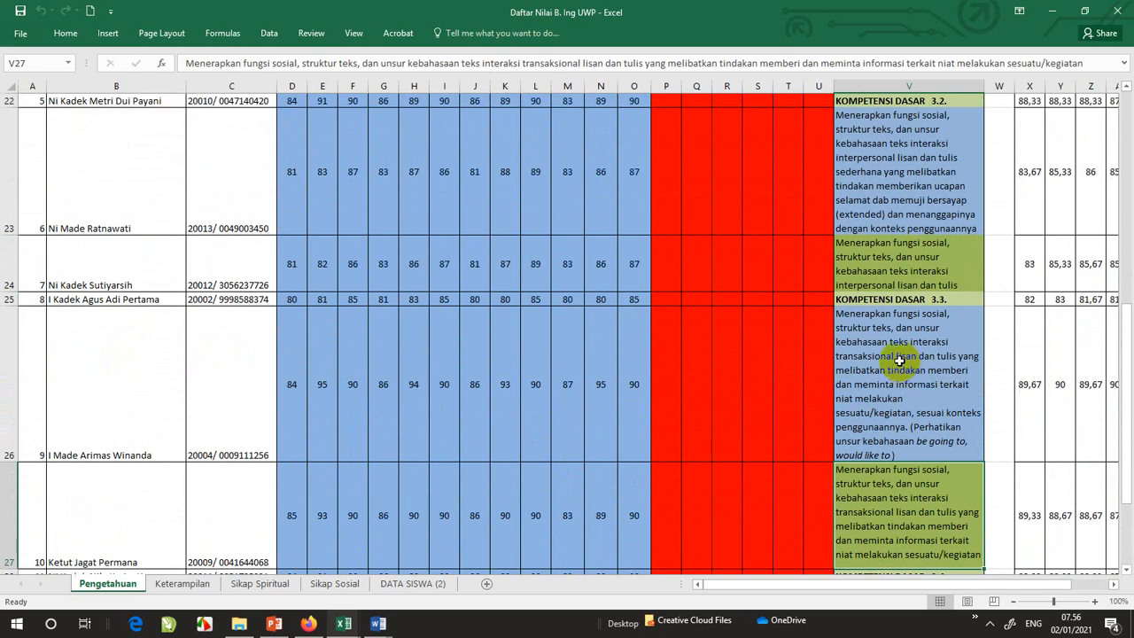
scroll(899, 361, up, 3)
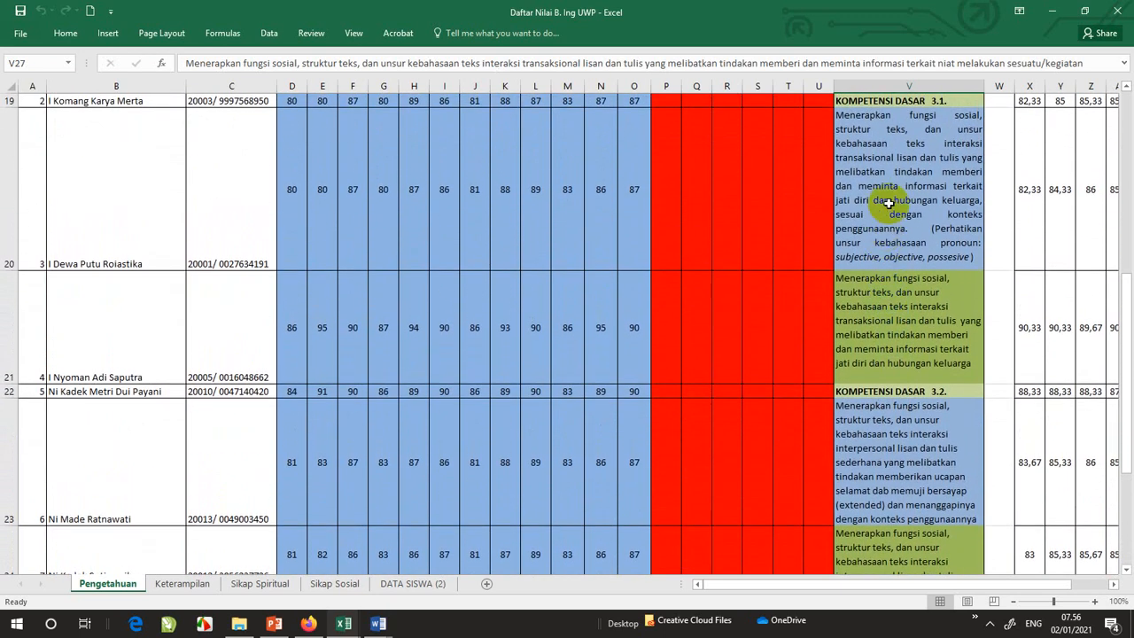
scroll(889, 208, up, 2)
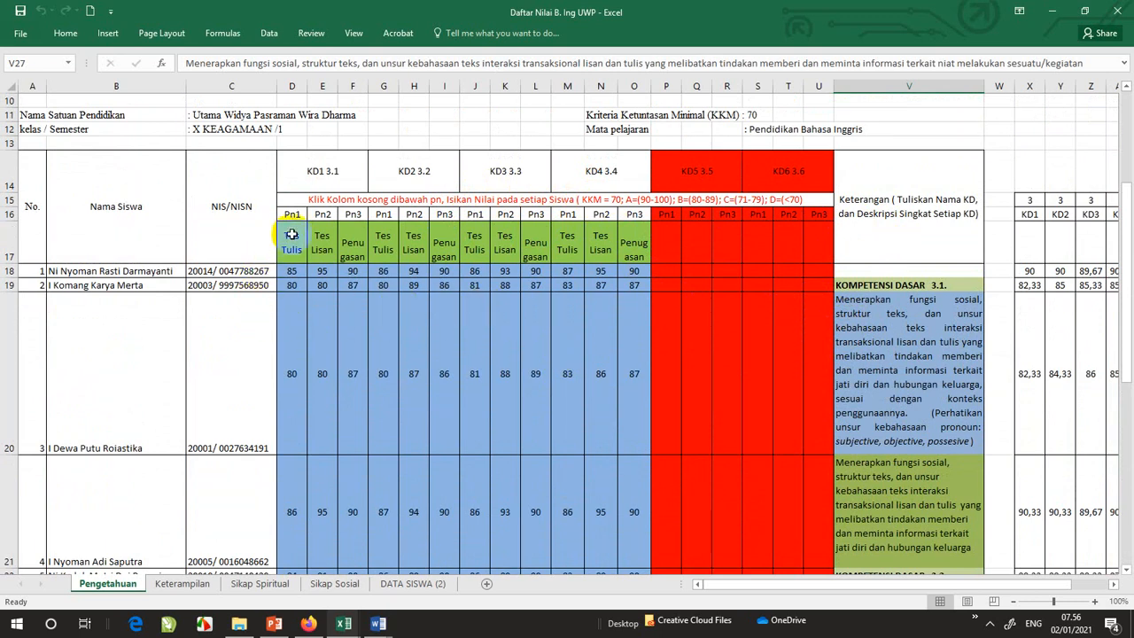
Review the KD 3.1, 3.2, 3.3 and 3.4 column headings on the Pengetahuan sheet, ending back at KD 3.1
click(317, 168)
click(418, 155)
click(498, 156)
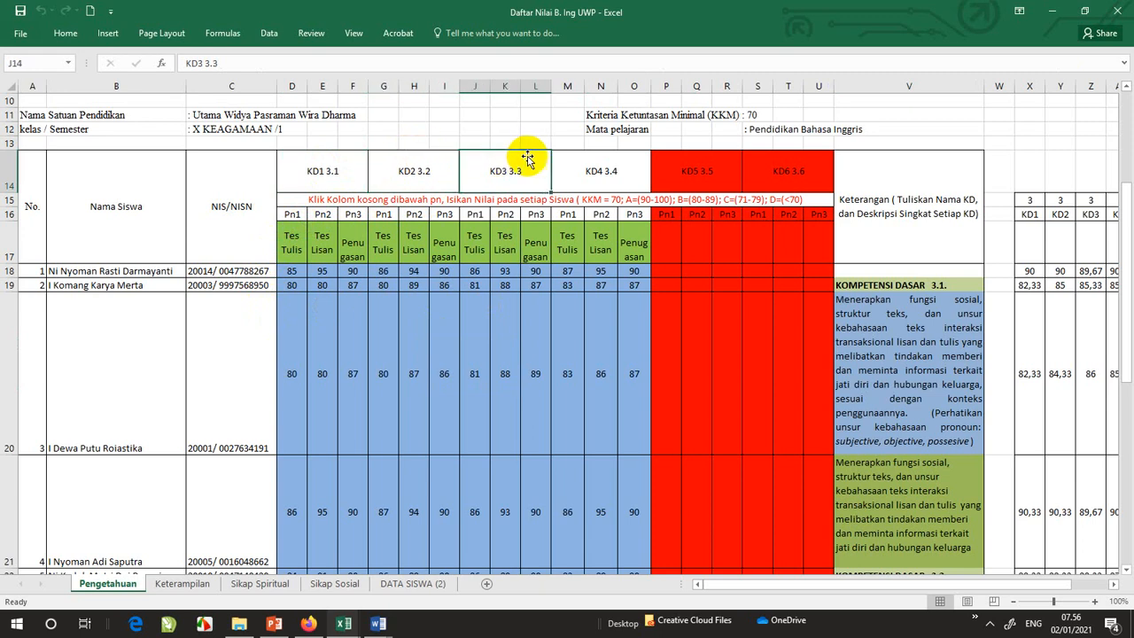
click(598, 161)
click(322, 173)
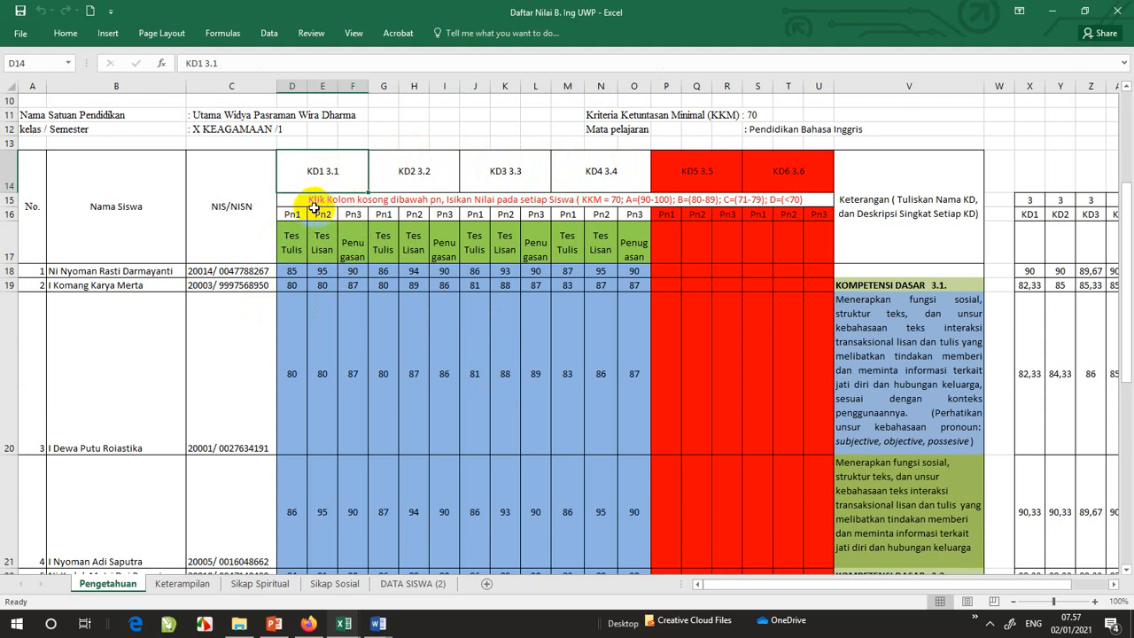
Inspect the assessment-type choices offered for Pn1 and Pn2 of KD 3.1, and check the type set for Pn3
click(291, 246)
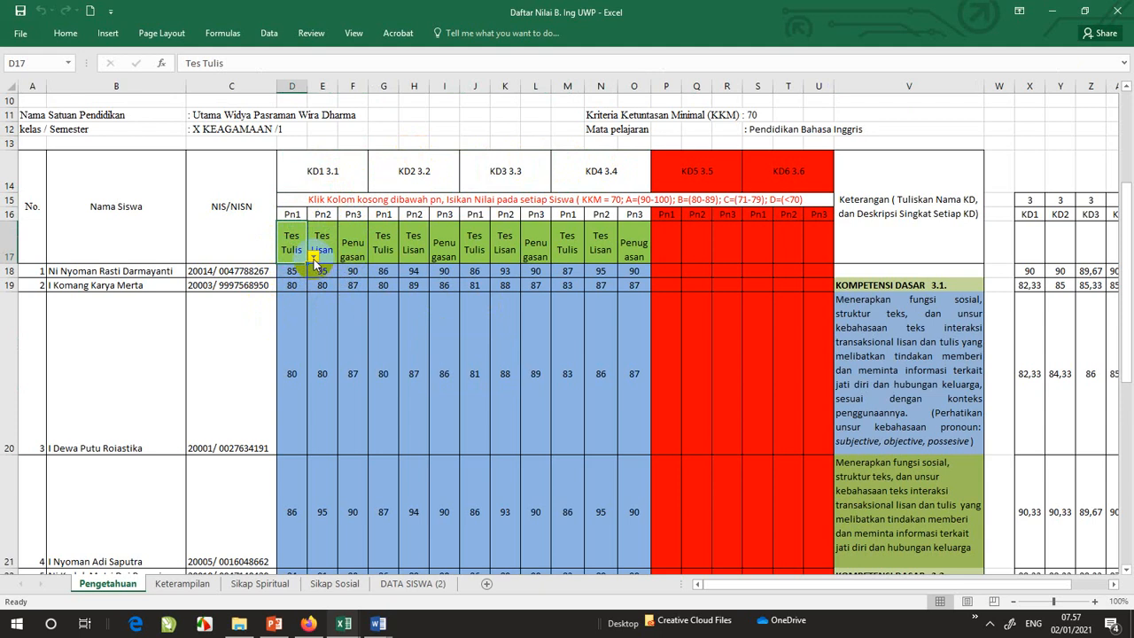
click(313, 258)
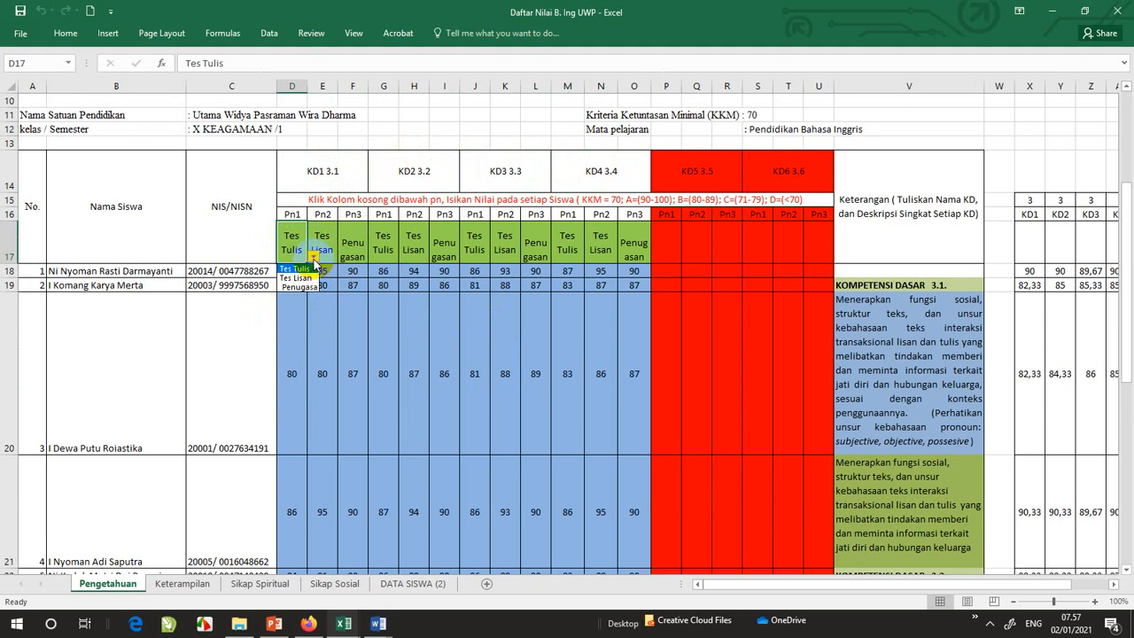
click(316, 241)
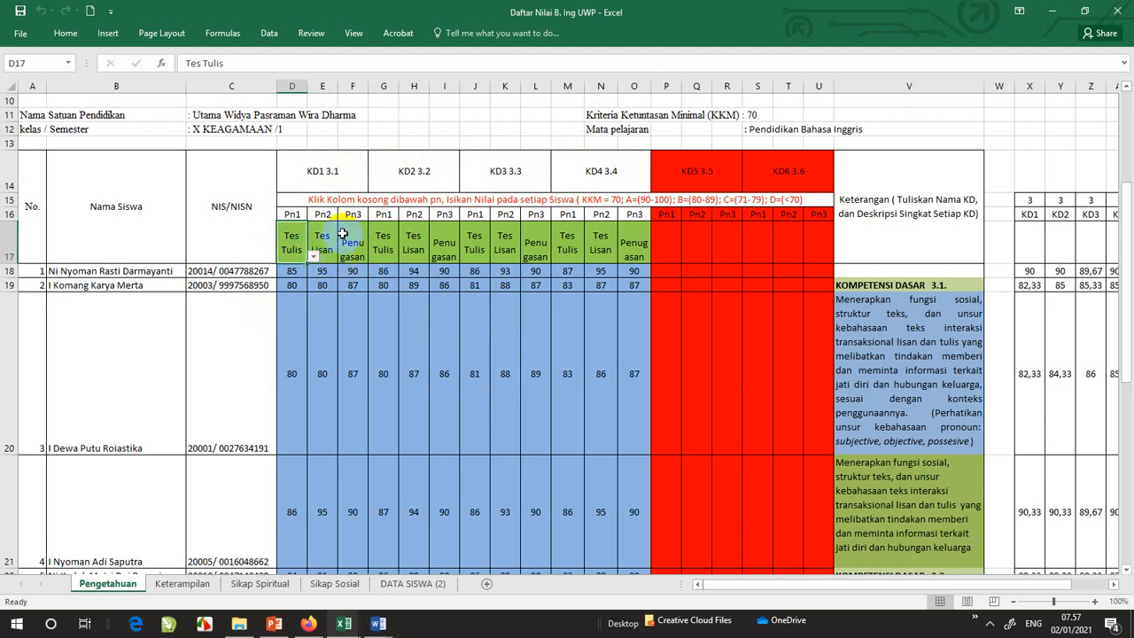
click(327, 233)
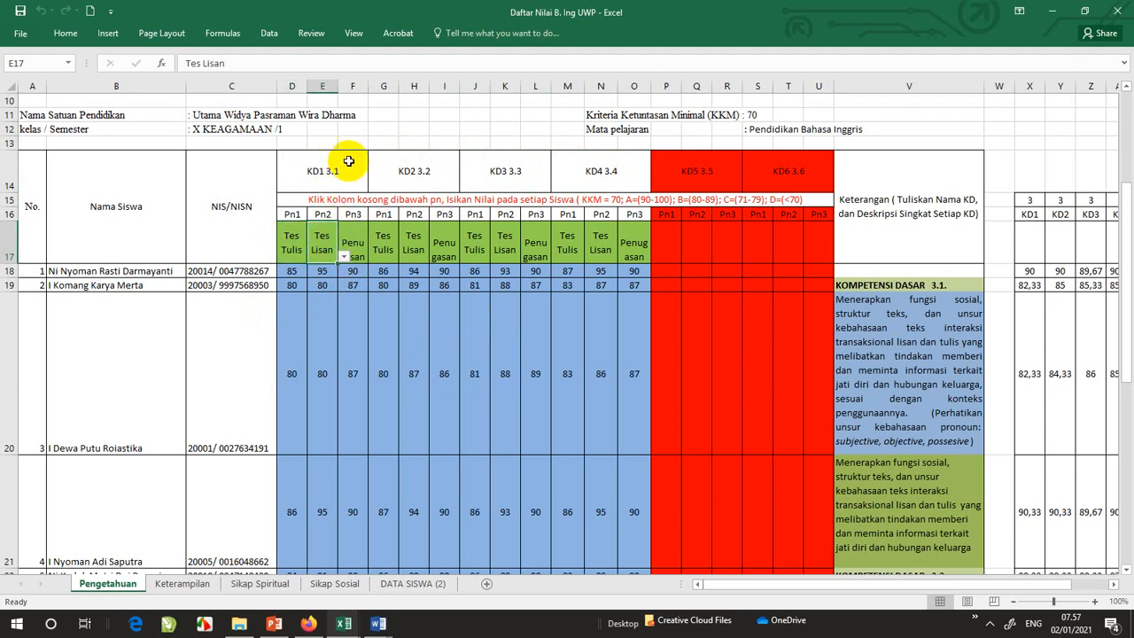
click(343, 256)
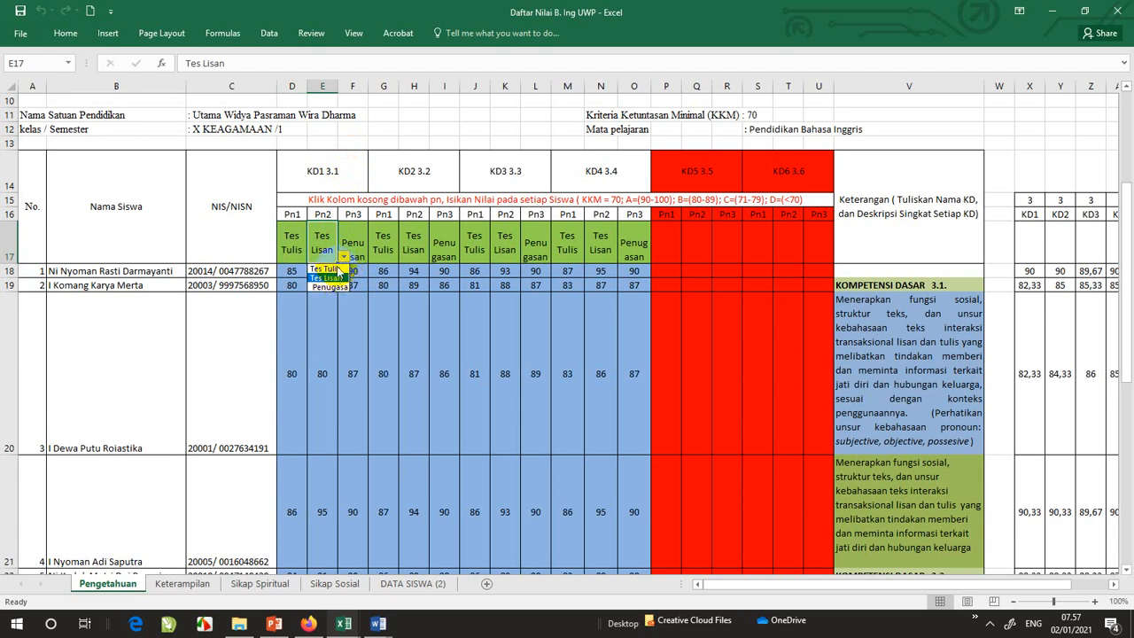
click(344, 259)
click(355, 252)
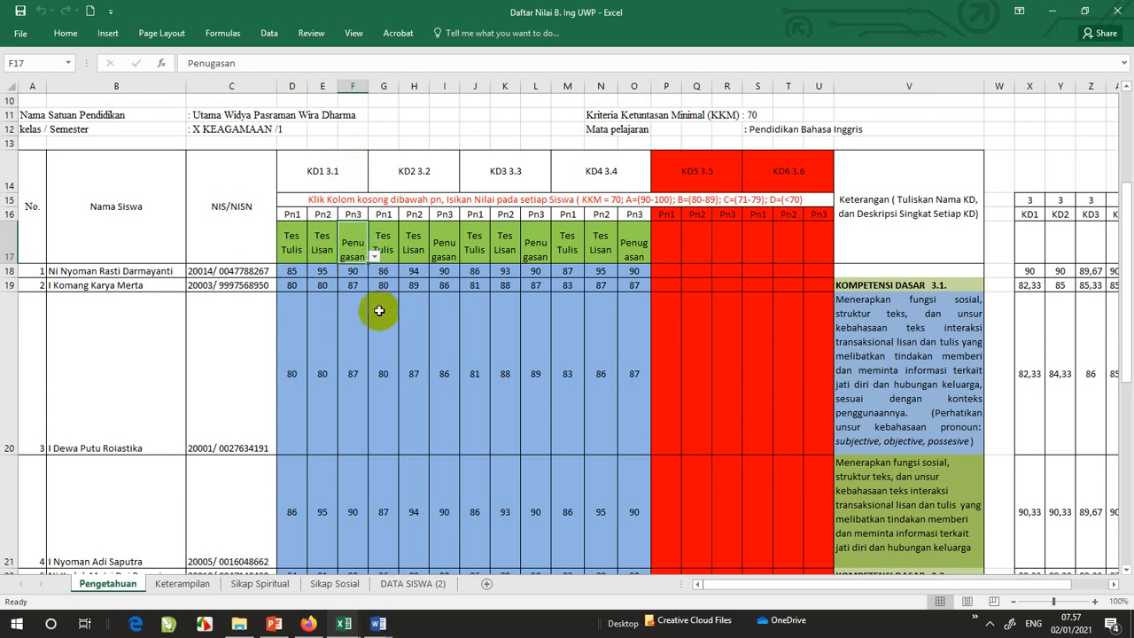
Review the assessment types set beneath the KD 3.2, KD 3.3 and KD 3.4 headings
click(388, 160)
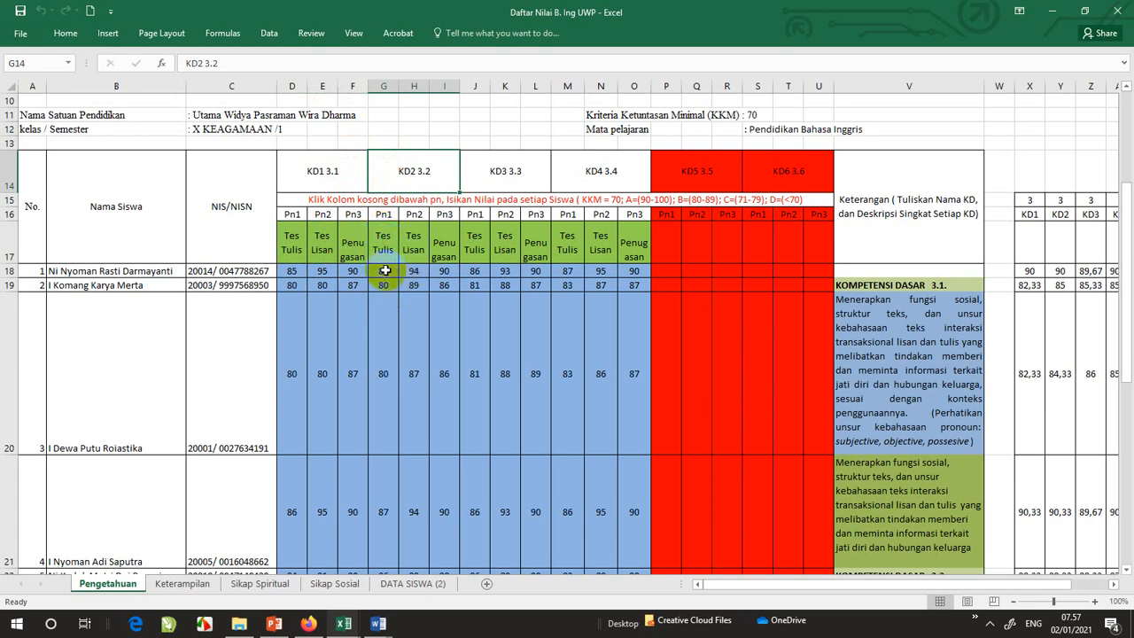
click(525, 171)
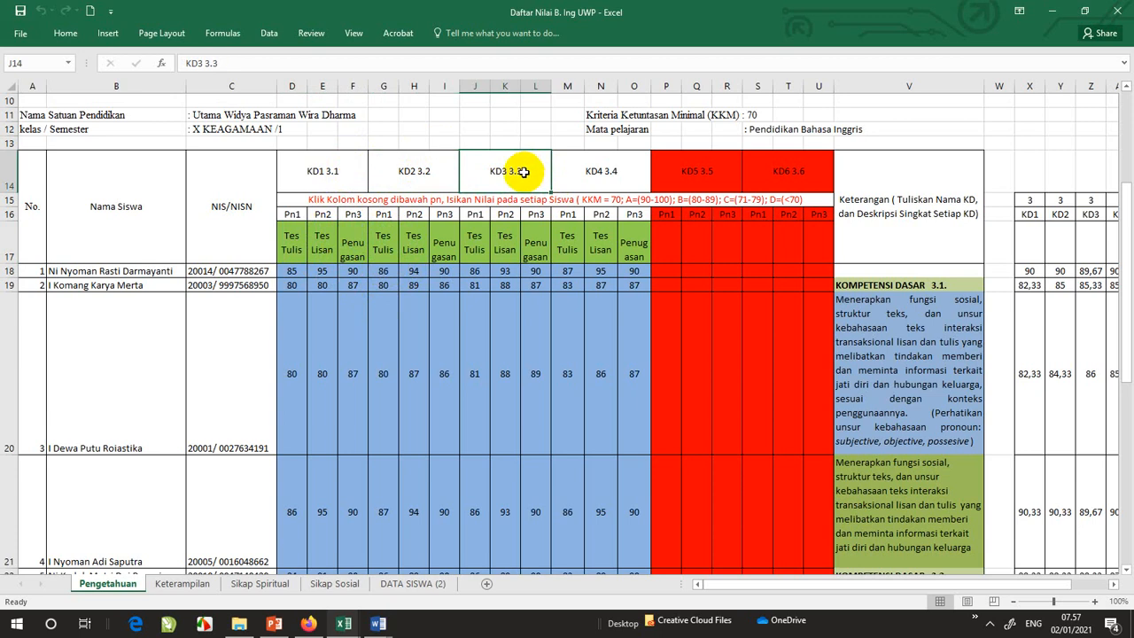
click(478, 252)
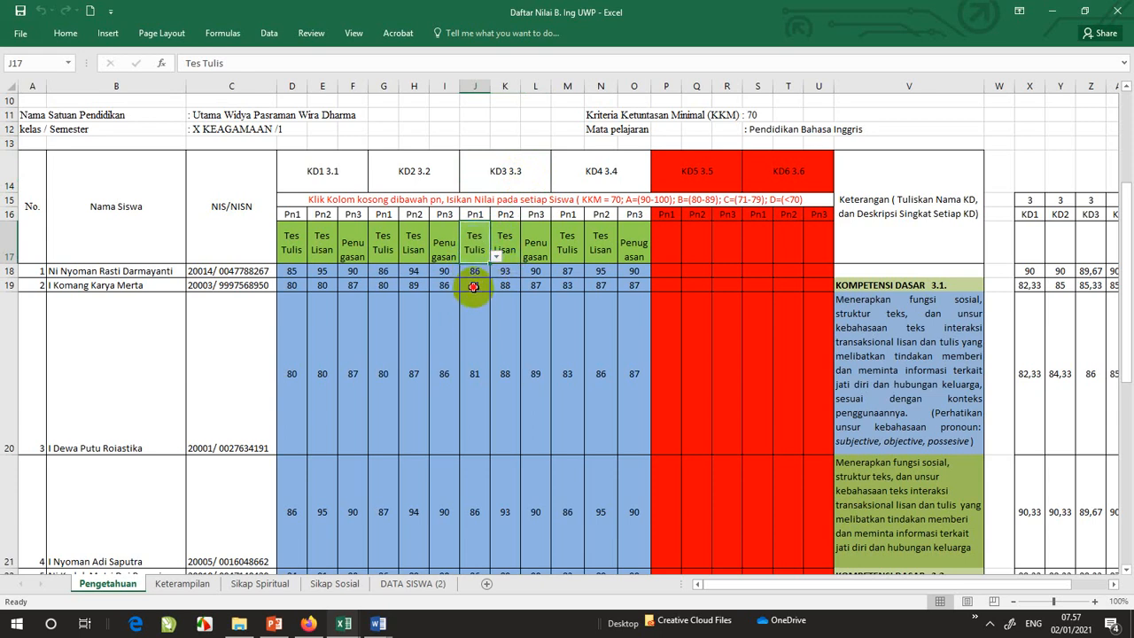
click(474, 287)
click(478, 233)
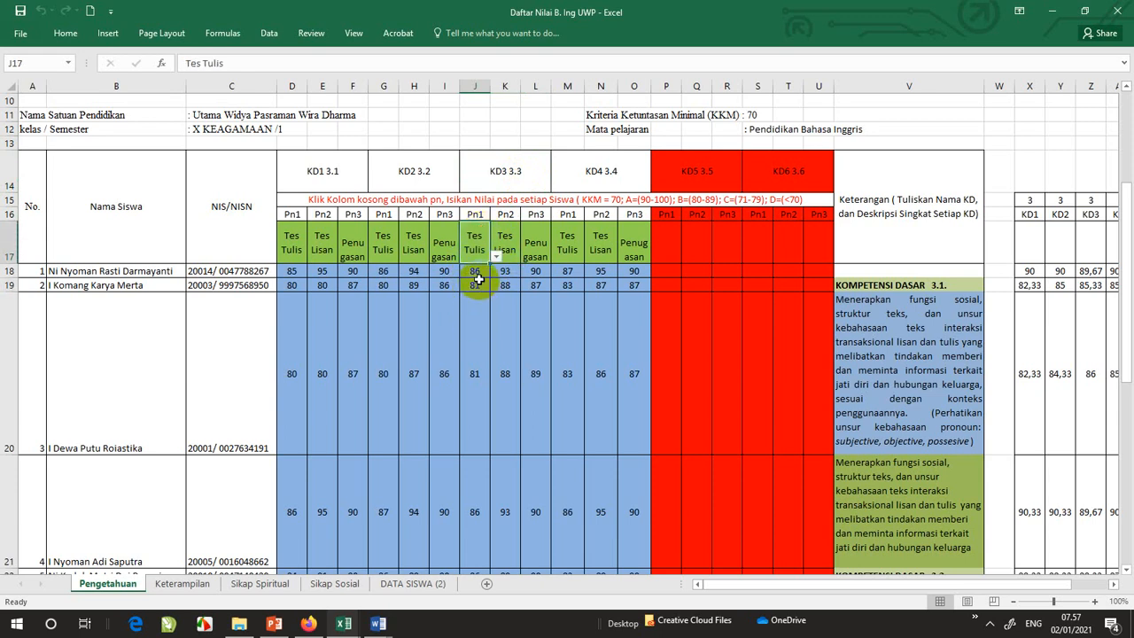
click(507, 238)
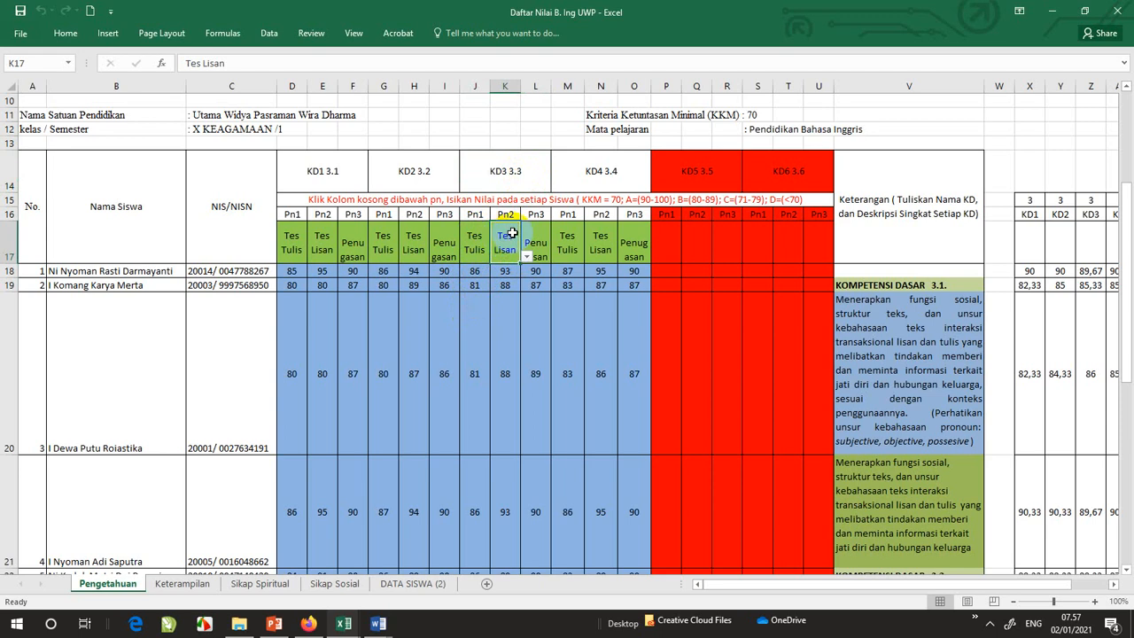
click(627, 235)
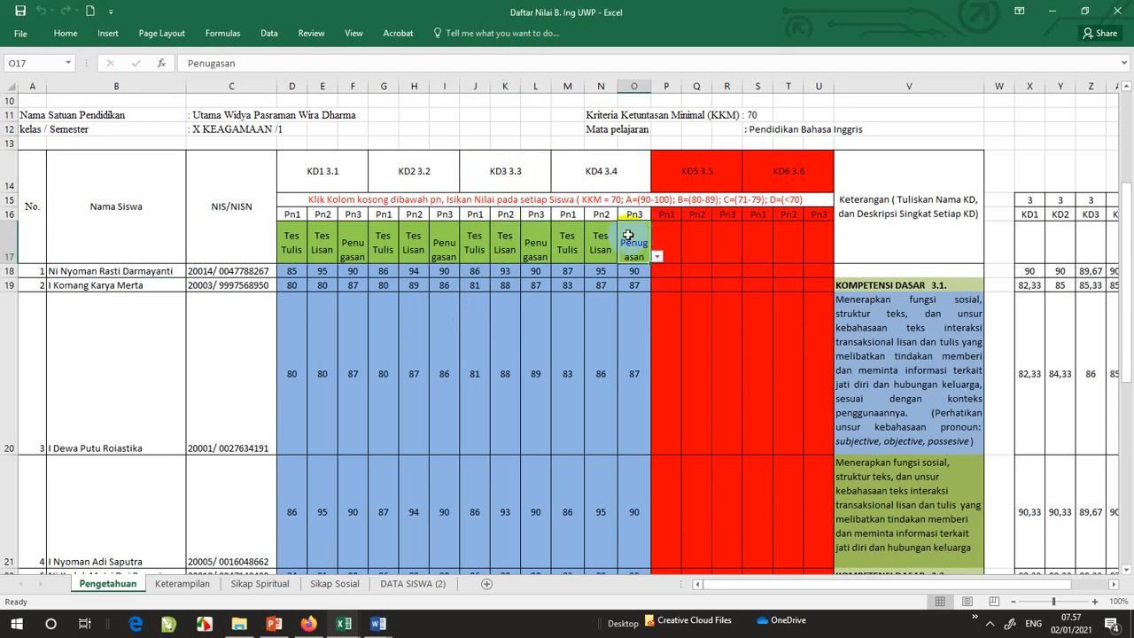
click(563, 236)
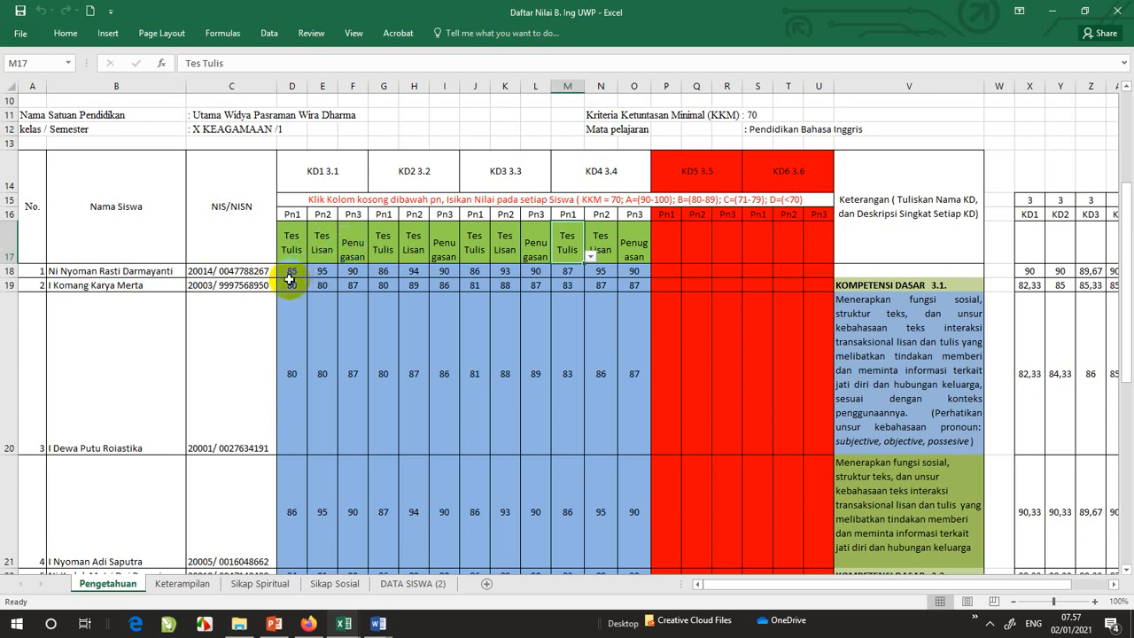
For the first student's KD 3.1 scores, choose Tes Tulis as the Pn1 assessment type
click(88, 271)
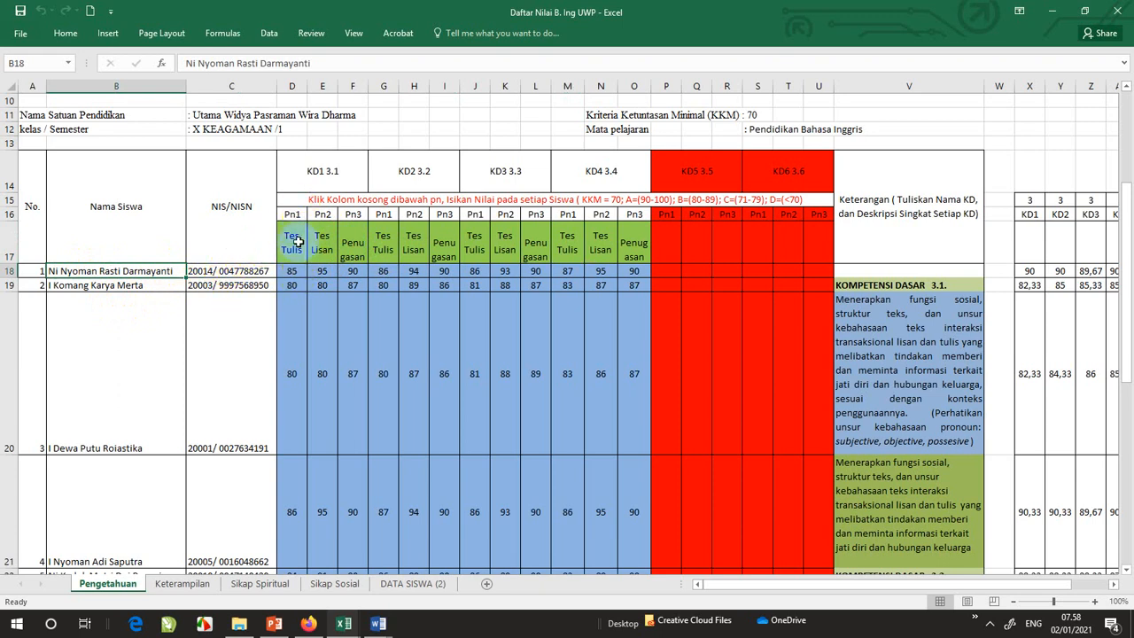
click(302, 276)
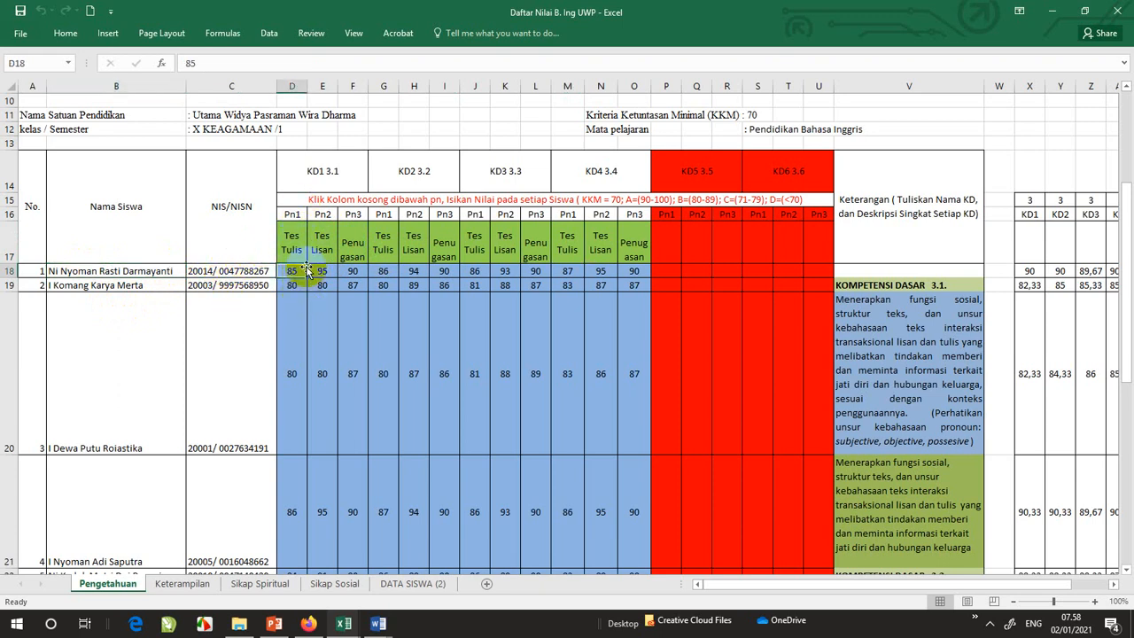
click(291, 248)
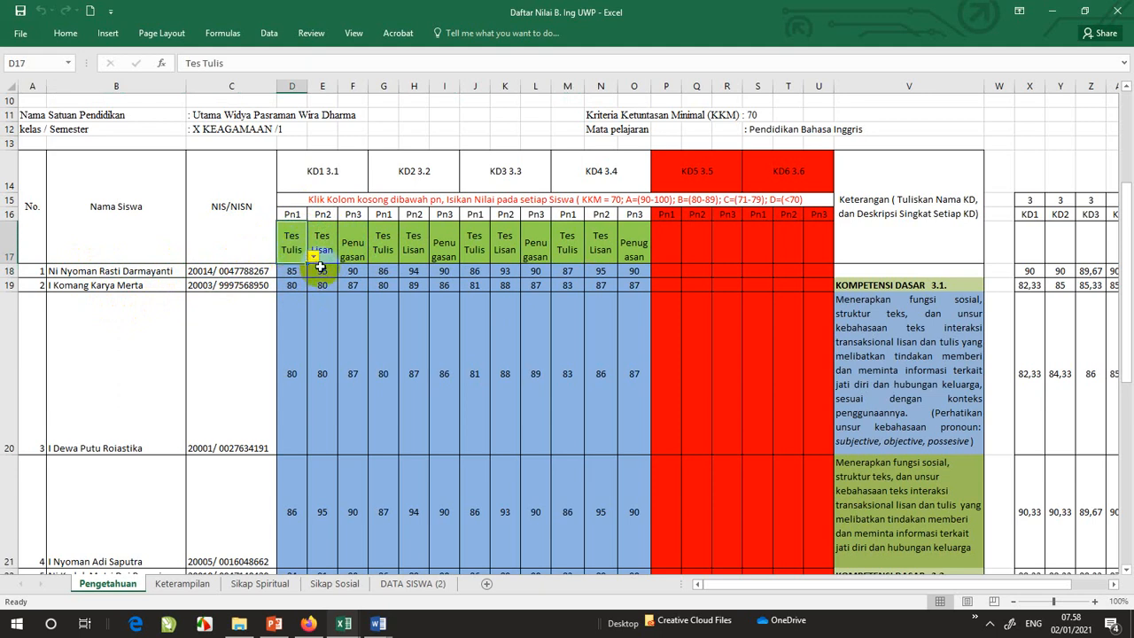
click(314, 257)
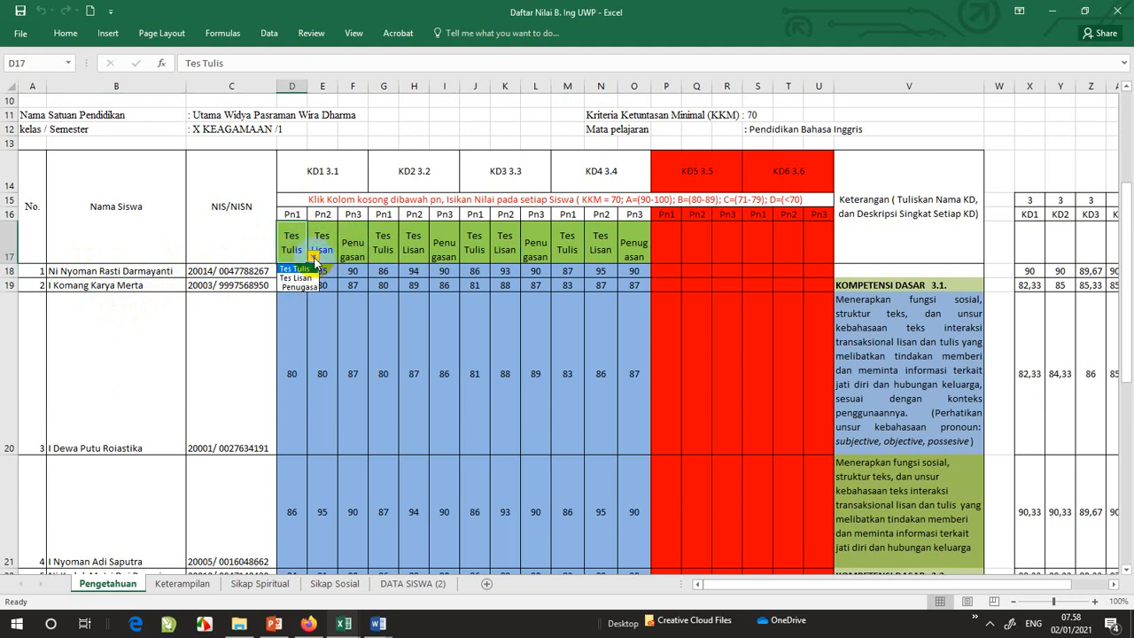
click(295, 269)
Check the first student's Tes Tulis, Tes Lisan and Penugasan scores for KD 3.1
click(292, 275)
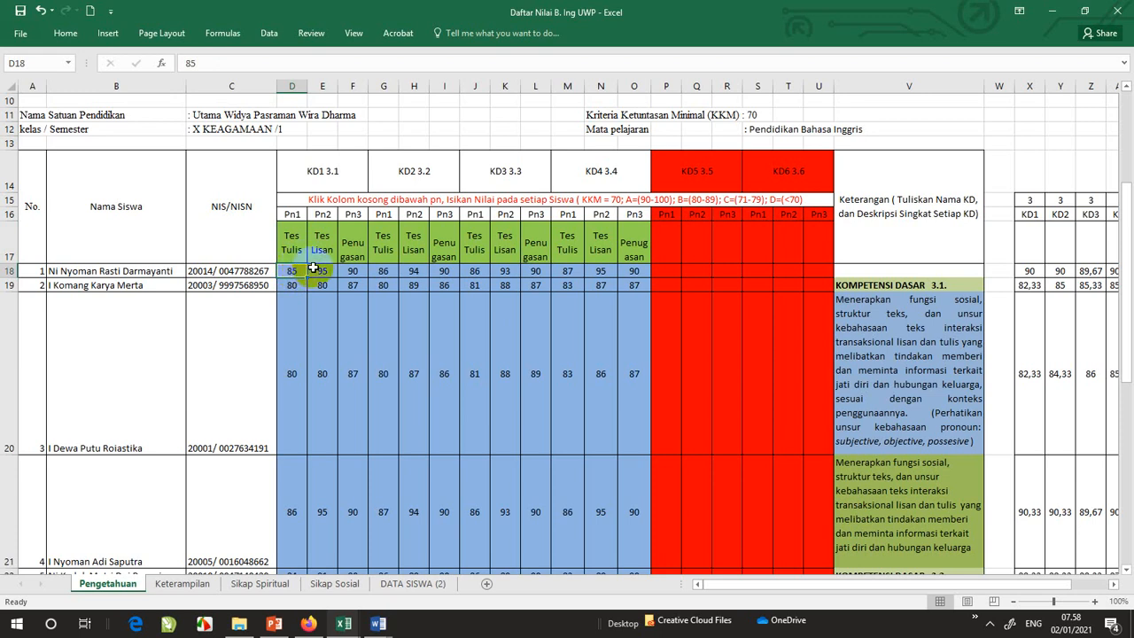
click(323, 271)
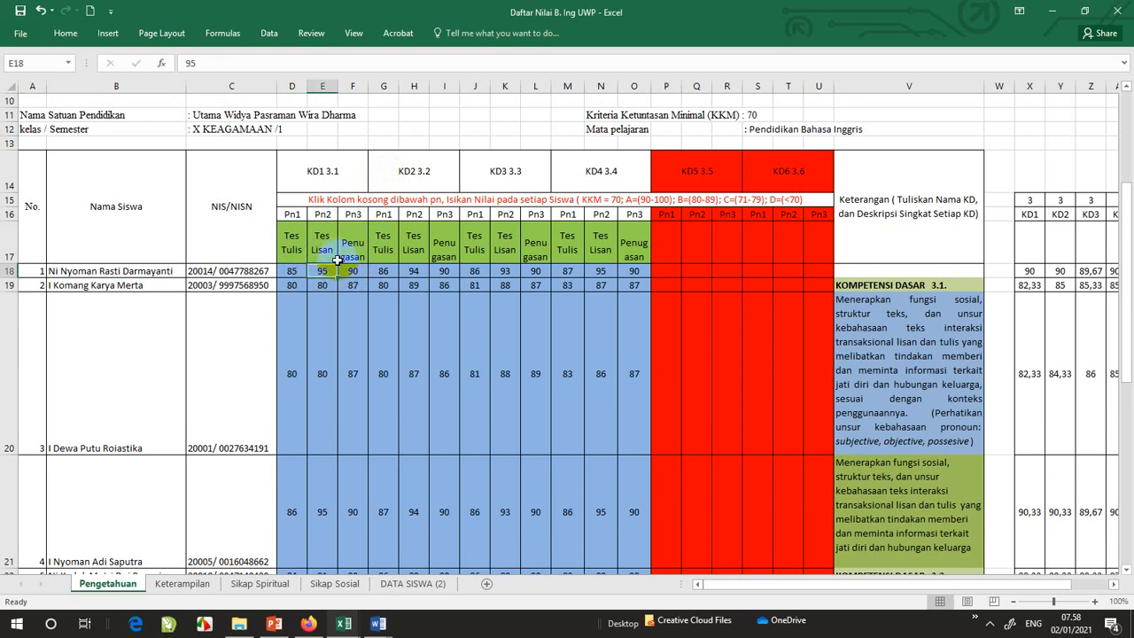
click(352, 271)
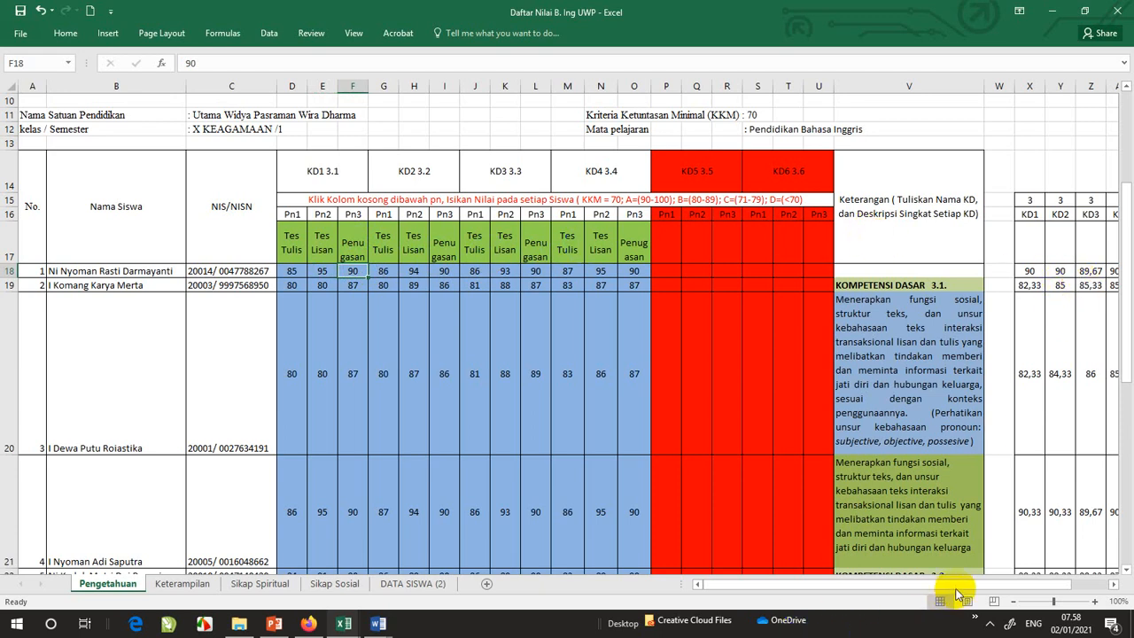
Examine the formula behind the first student's final grade in the NA column without changing it
drag(1000, 585, 1072, 583)
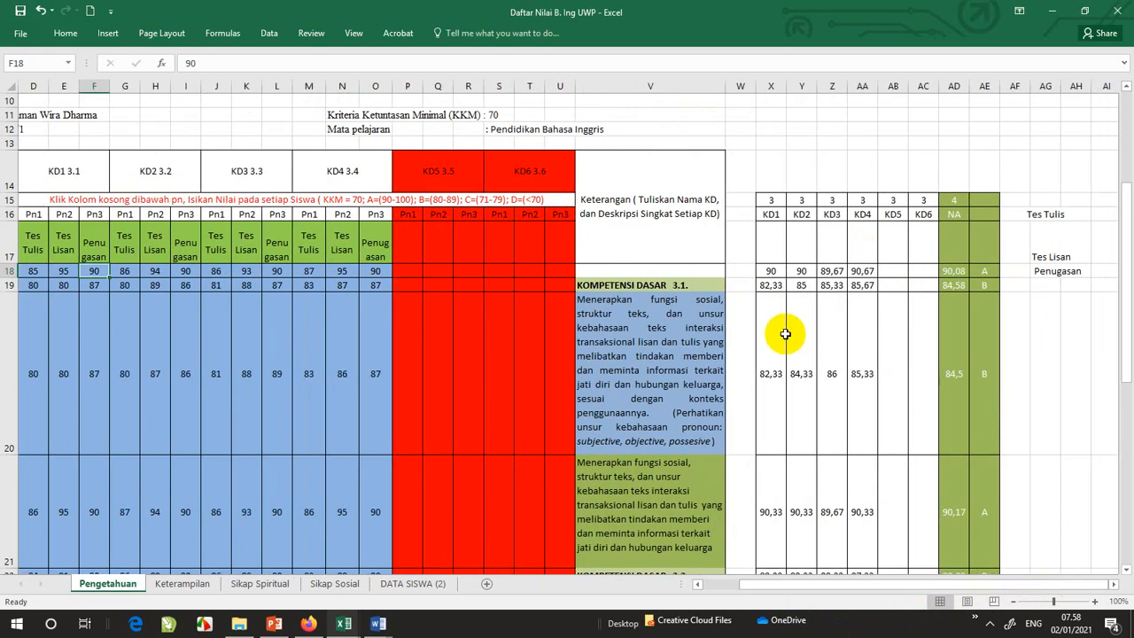
click(955, 267)
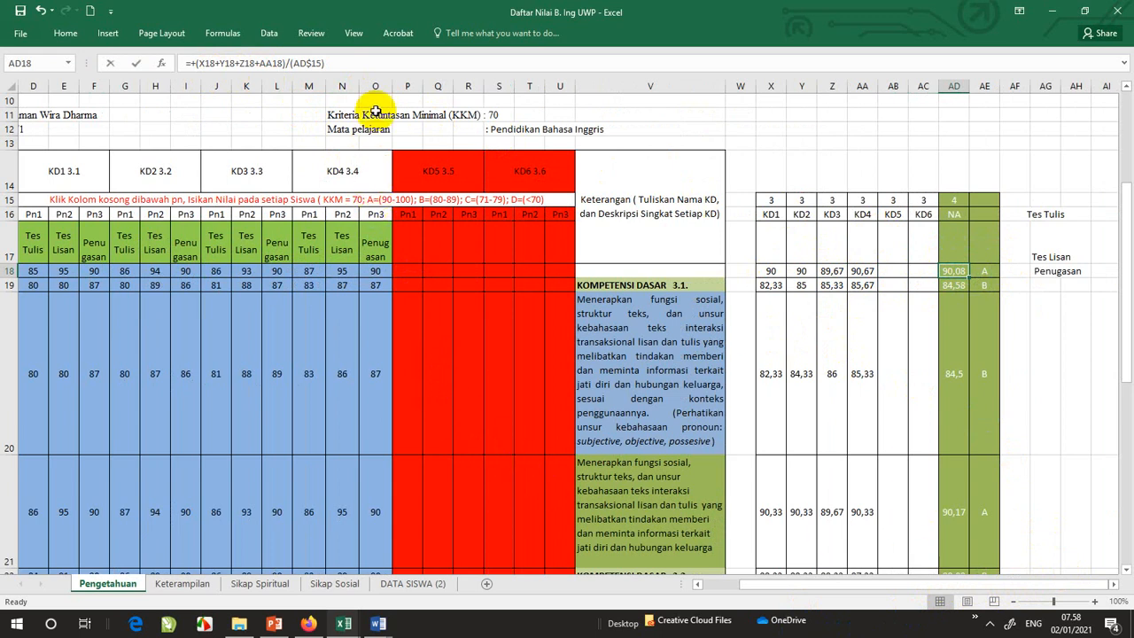
key(F2)
key(Escape)
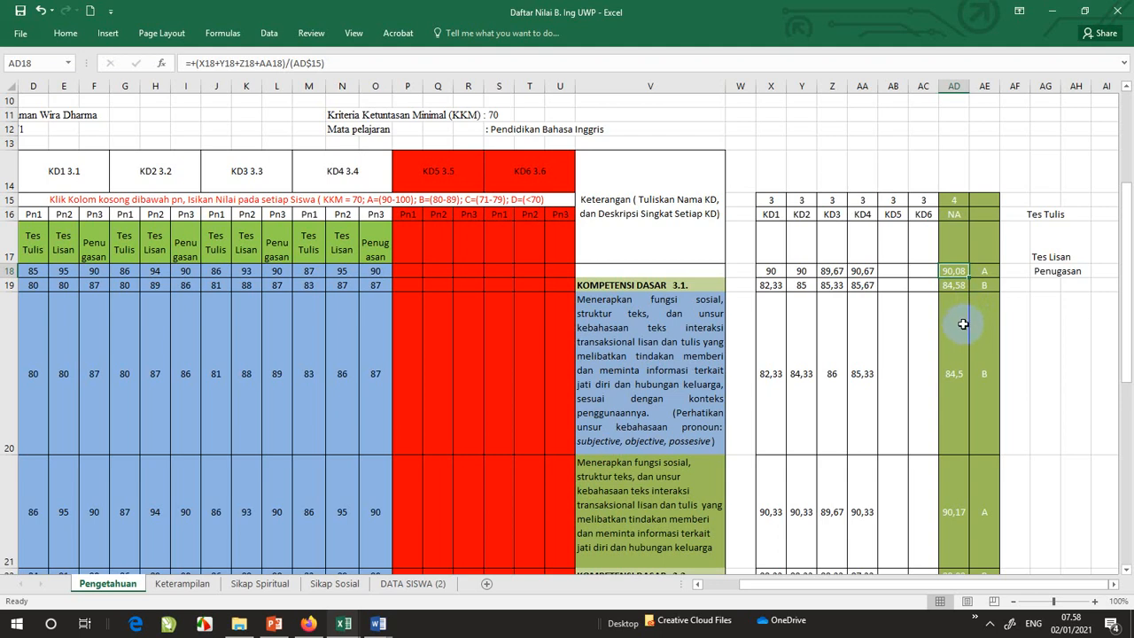
Compare the first student's letter-grade formula and NA score with the KKM grading scale given above the scores
scroll(960, 311, down, 1)
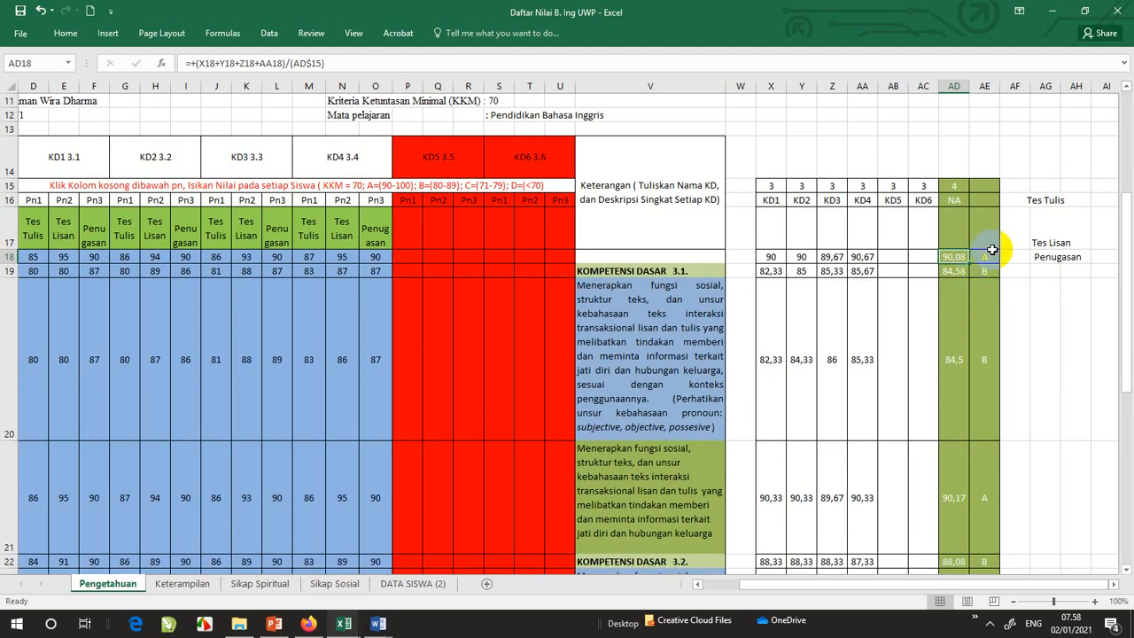
click(993, 257)
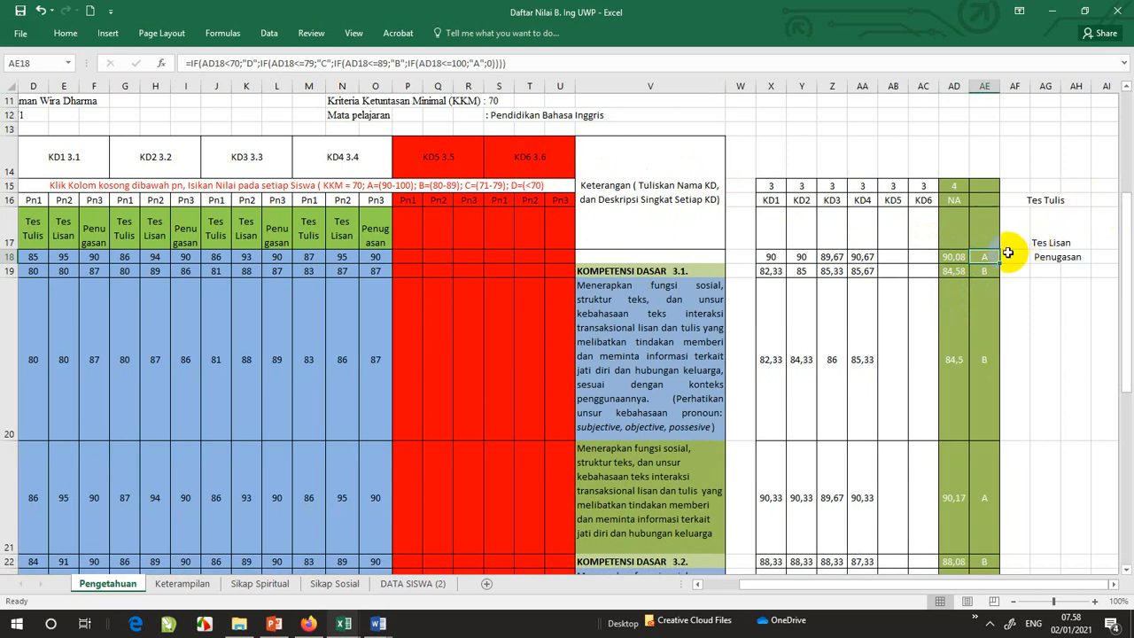
click(954, 262)
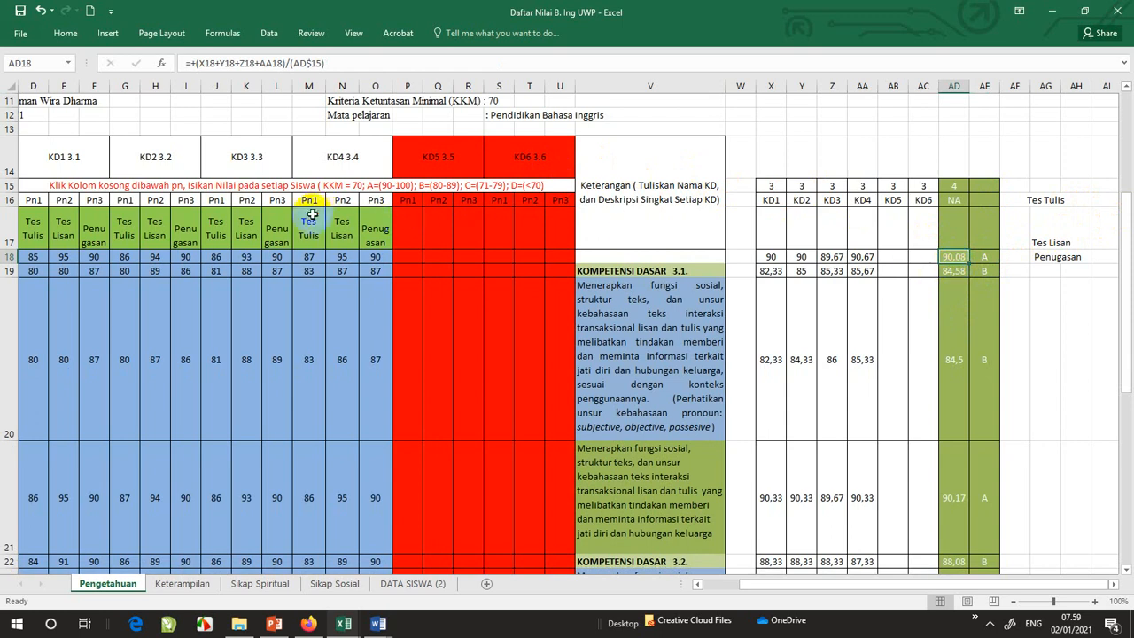
click(394, 185)
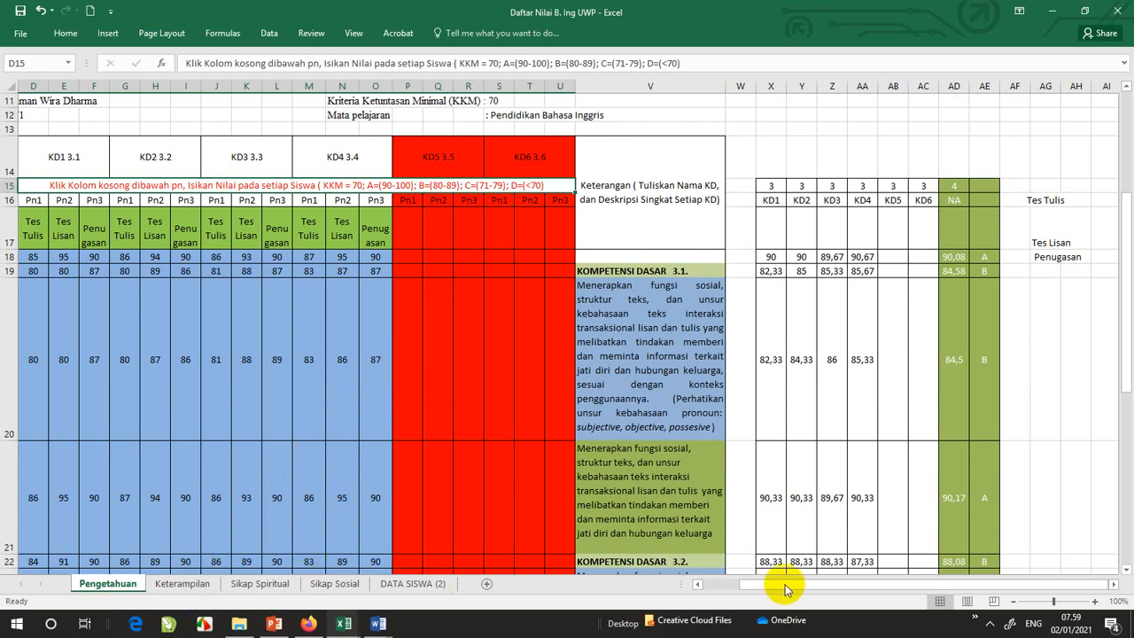
Return to the start of the Pengetahuan table and open the Keterampilan sheet
drag(797, 595, 749, 596)
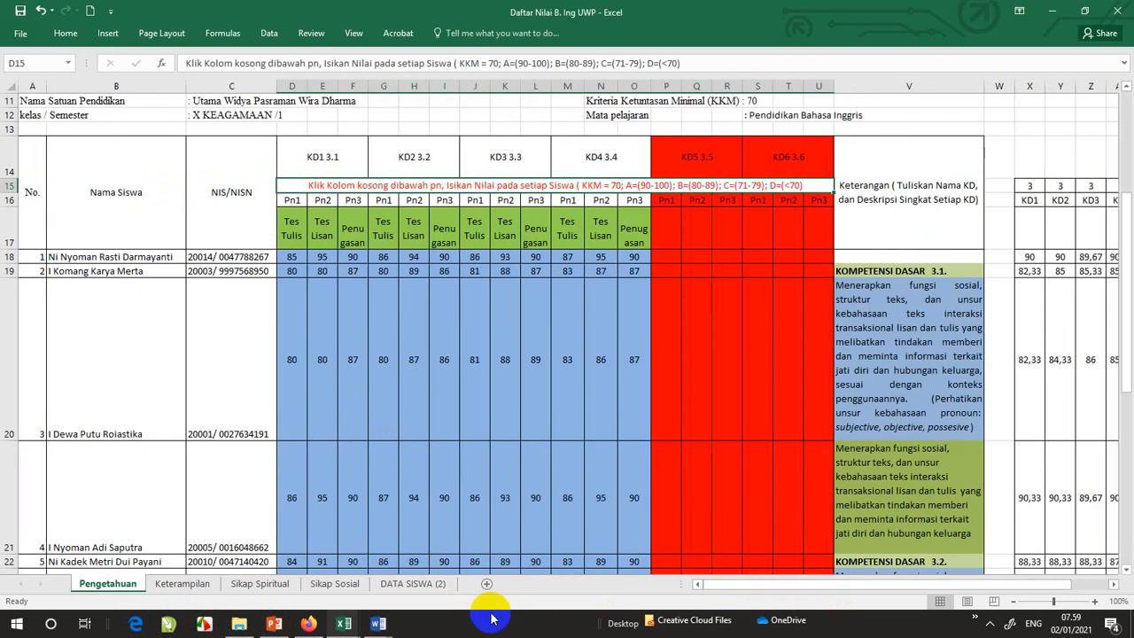
click(198, 585)
drag(846, 581, 787, 582)
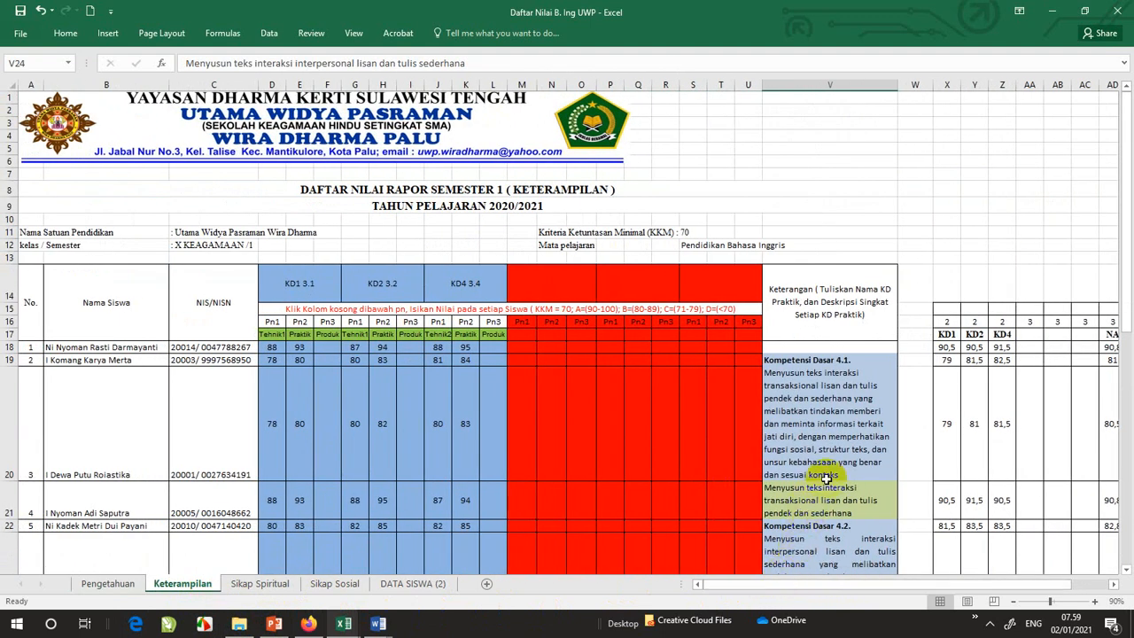
Review the full and short descriptions of Kompetensi Dasar 4.1, 4.2 and 4.4 in the Keterangan column
scroll(826, 473, down, 2)
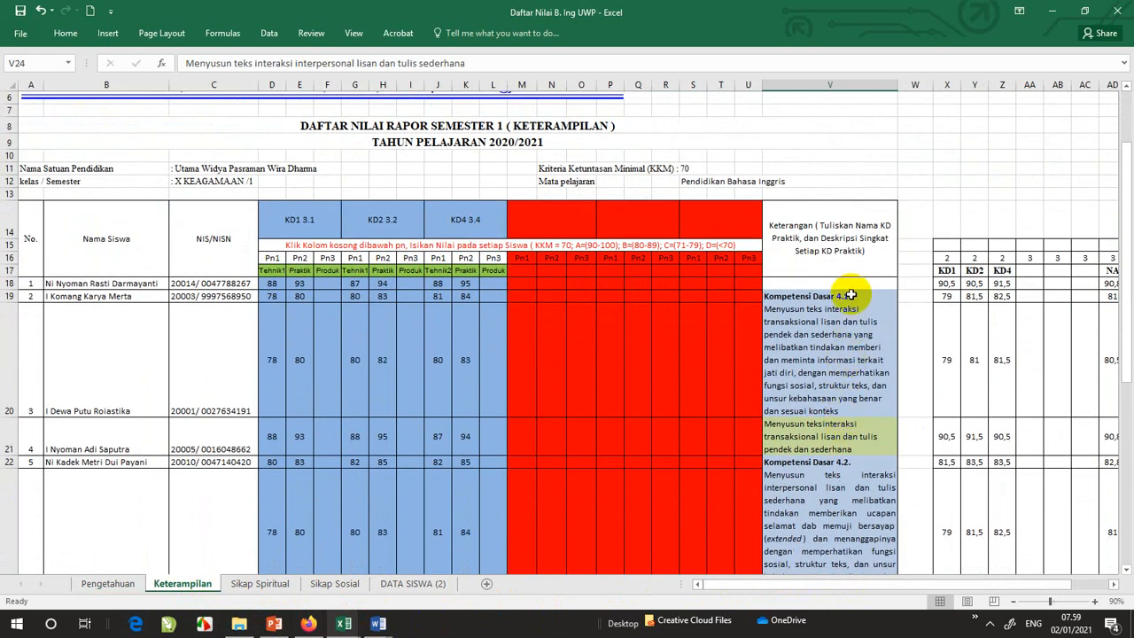
scroll(858, 338, down, 2)
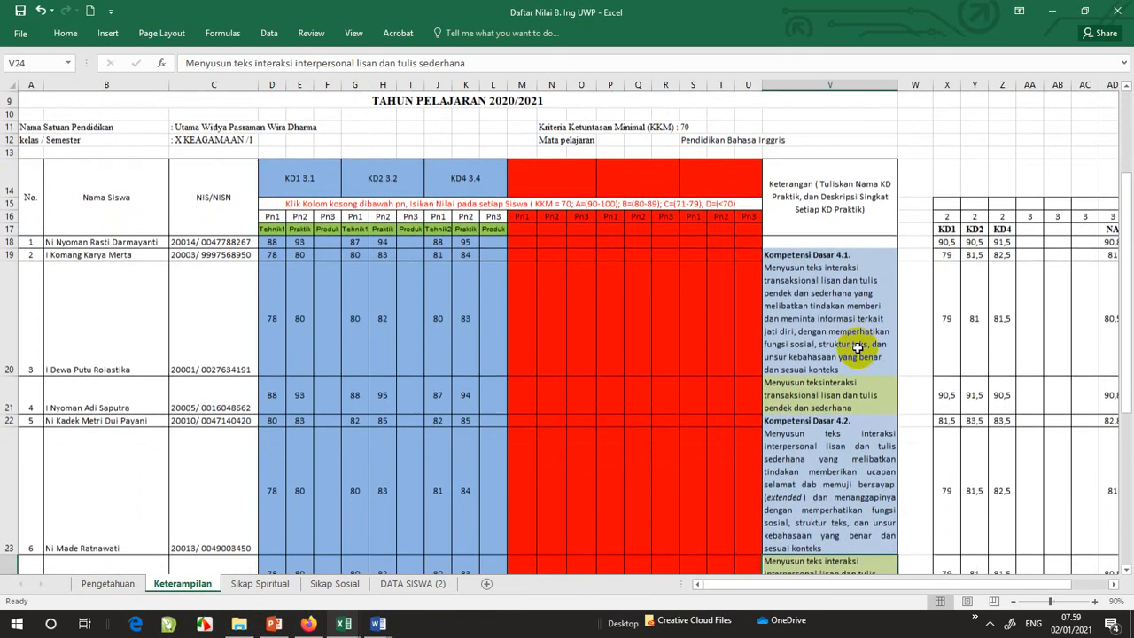
click(851, 460)
scroll(851, 459, down, 1)
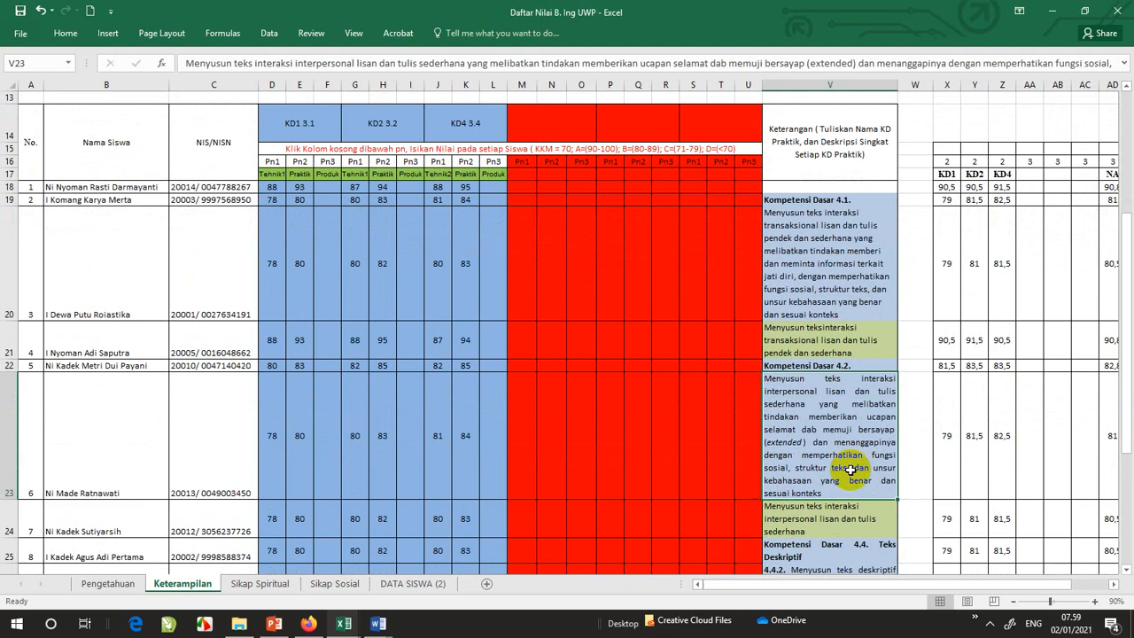
scroll(837, 443, down, 1)
click(839, 479)
click(842, 507)
scroll(842, 507, down, 3)
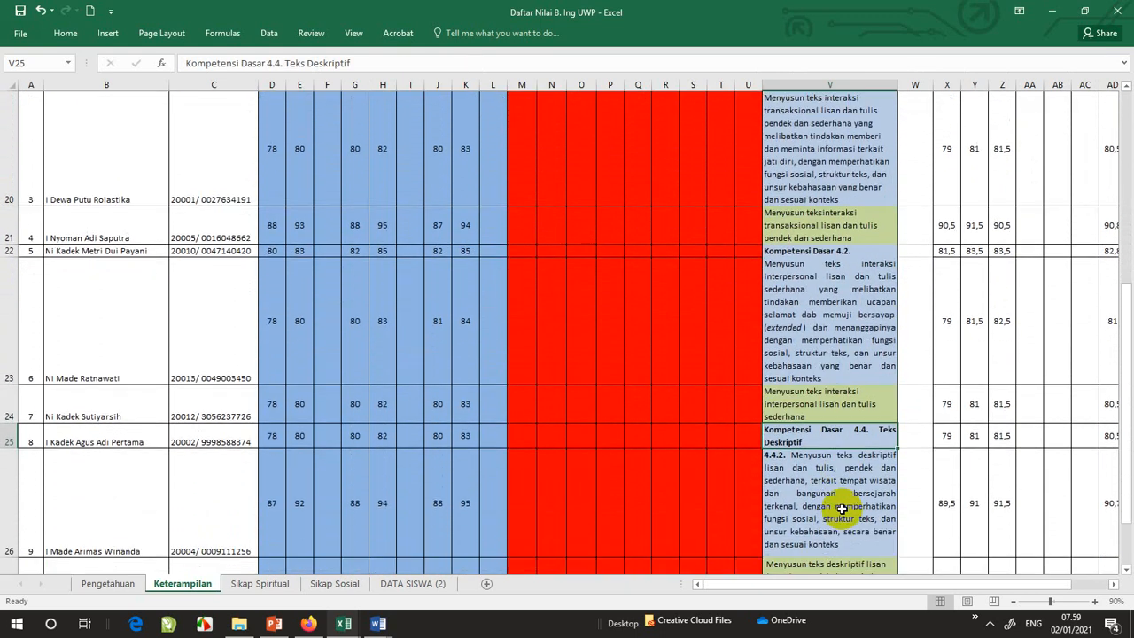
Review the Keterangan descriptions of Kompetensi Dasar 4.1 and 4.2 alongside the students' KD scores
scroll(841, 508, up, 5)
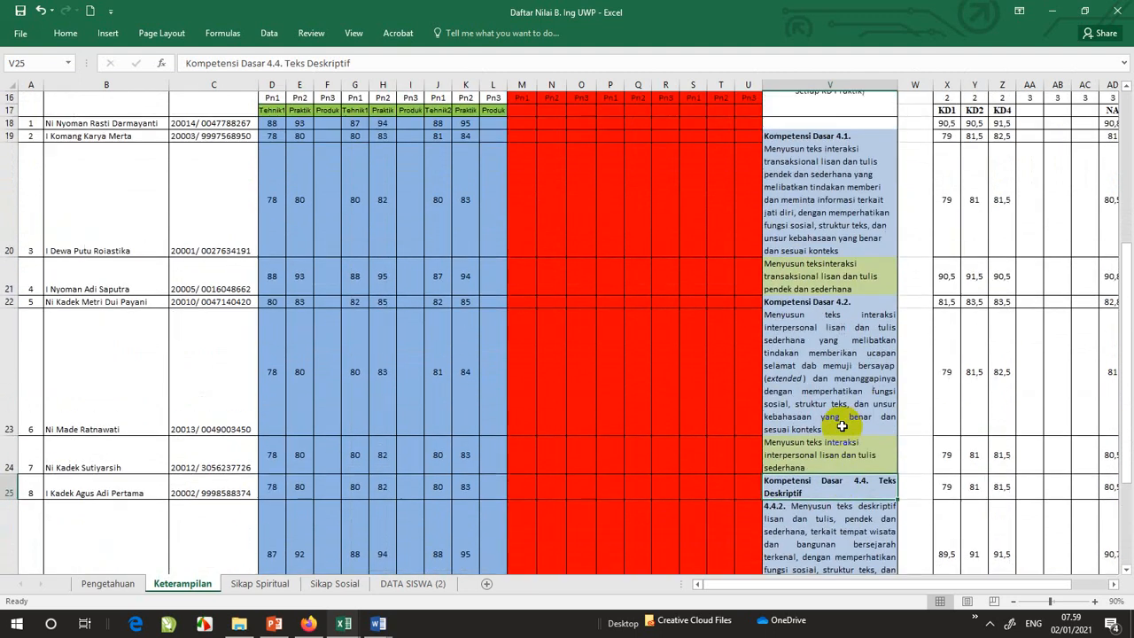
scroll(842, 422, down, 3)
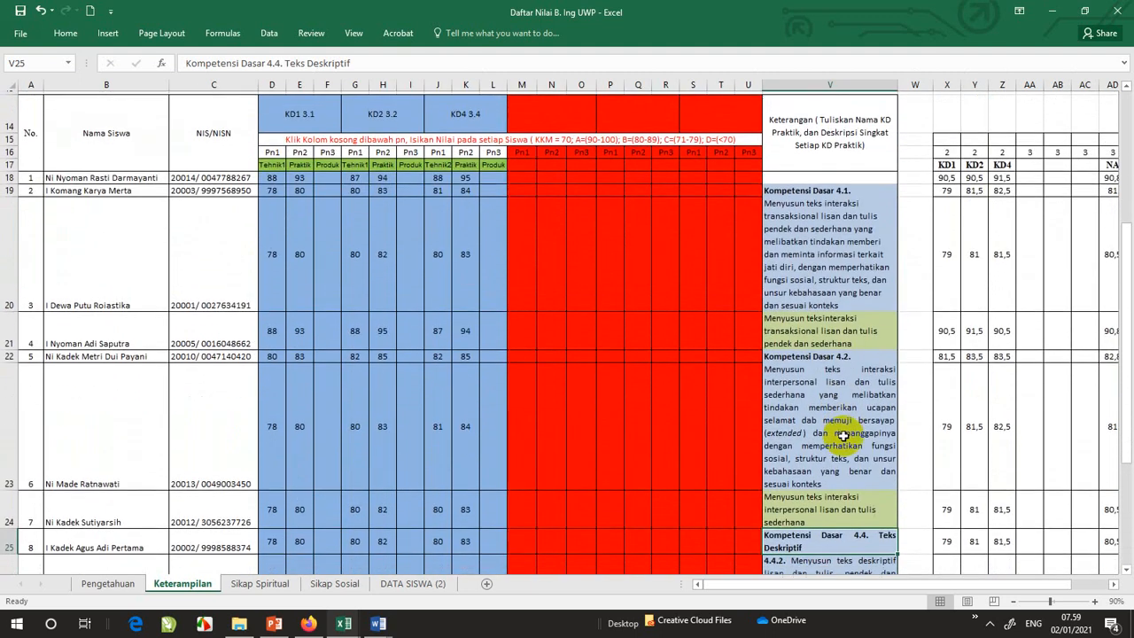
scroll(858, 209, up, 2)
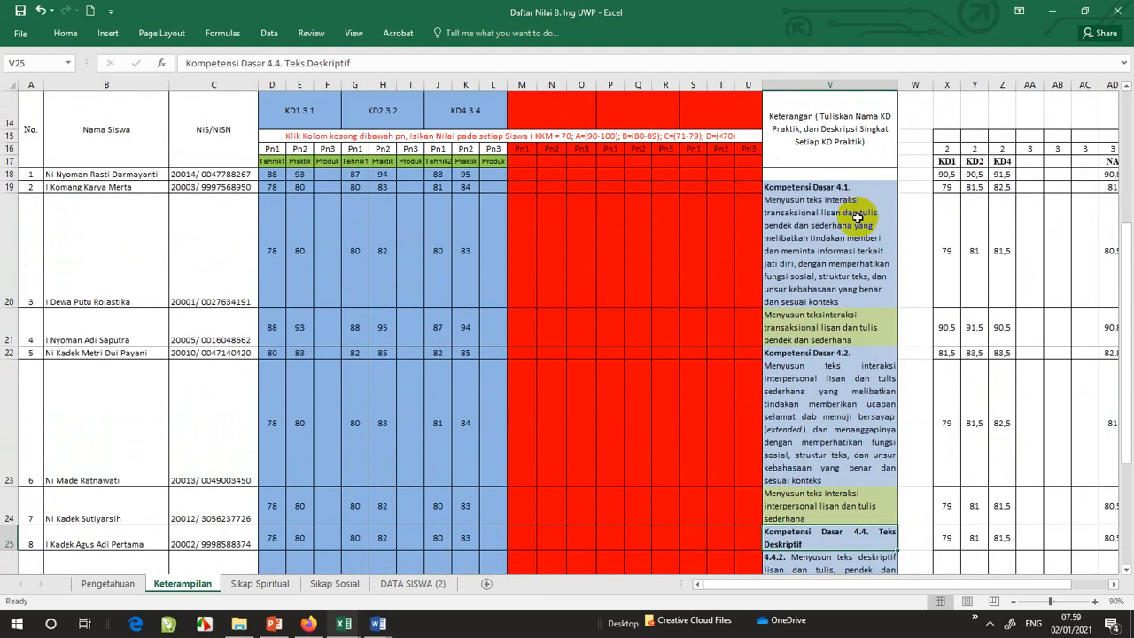
click(852, 438)
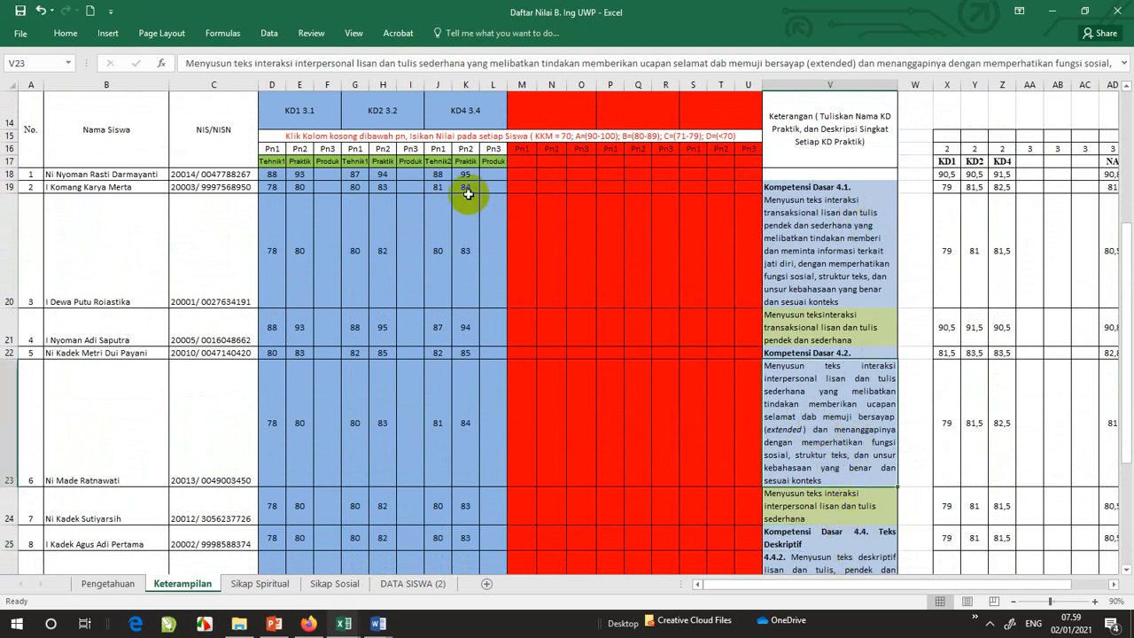
scroll(467, 193, up, 1)
Inspect the assessment types available for Pn1 under the first KD heading, leaving the selection as it is
click(283, 226)
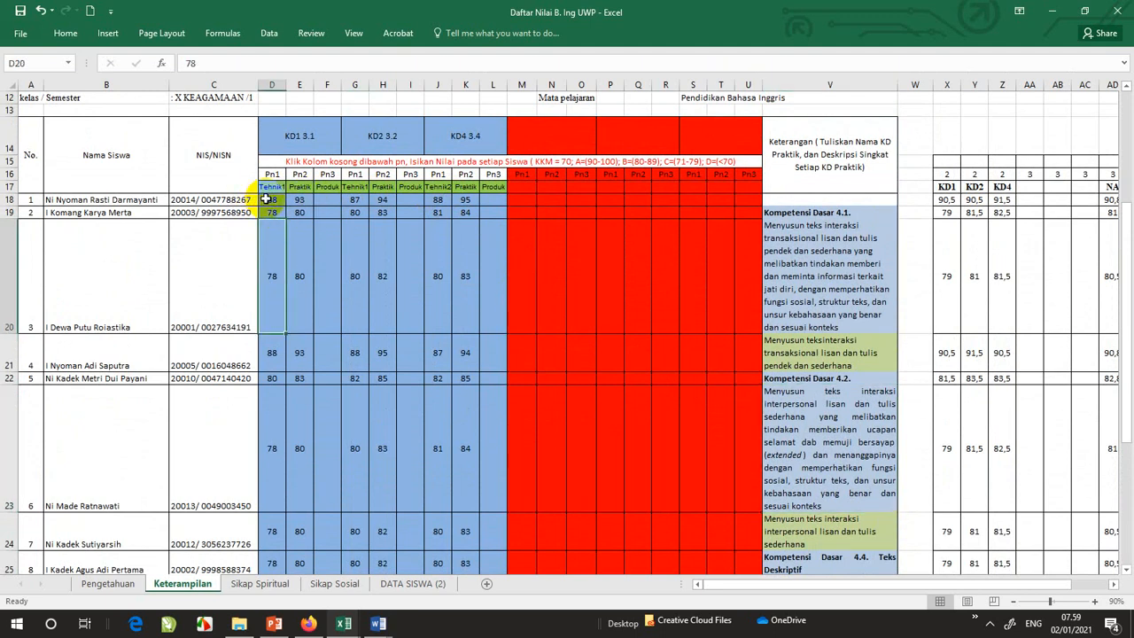
click(269, 188)
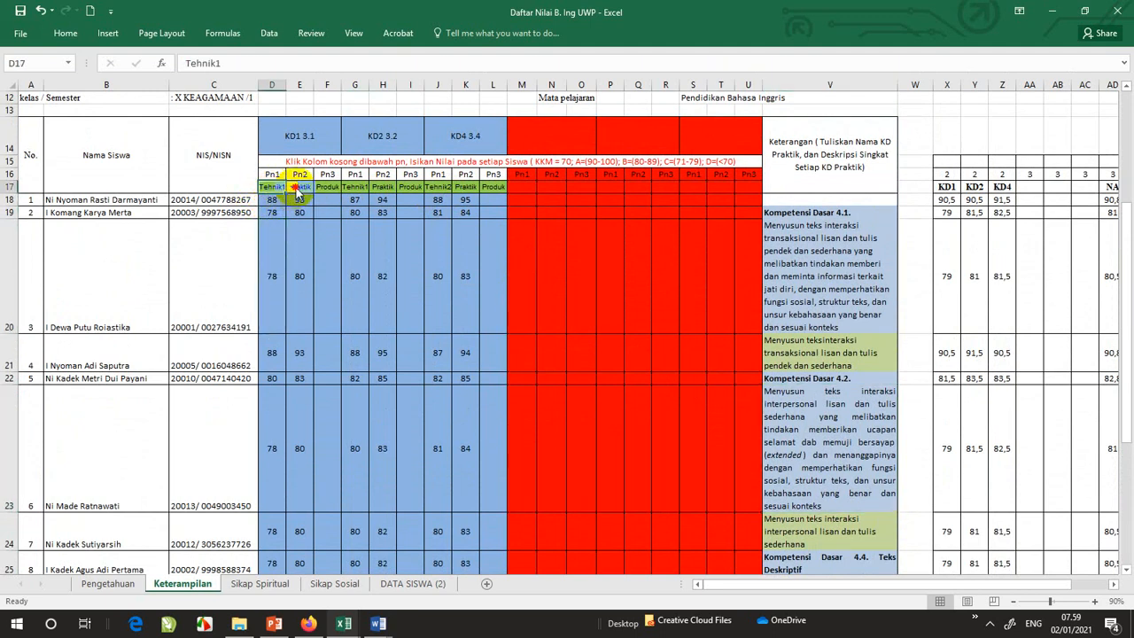
click(292, 187)
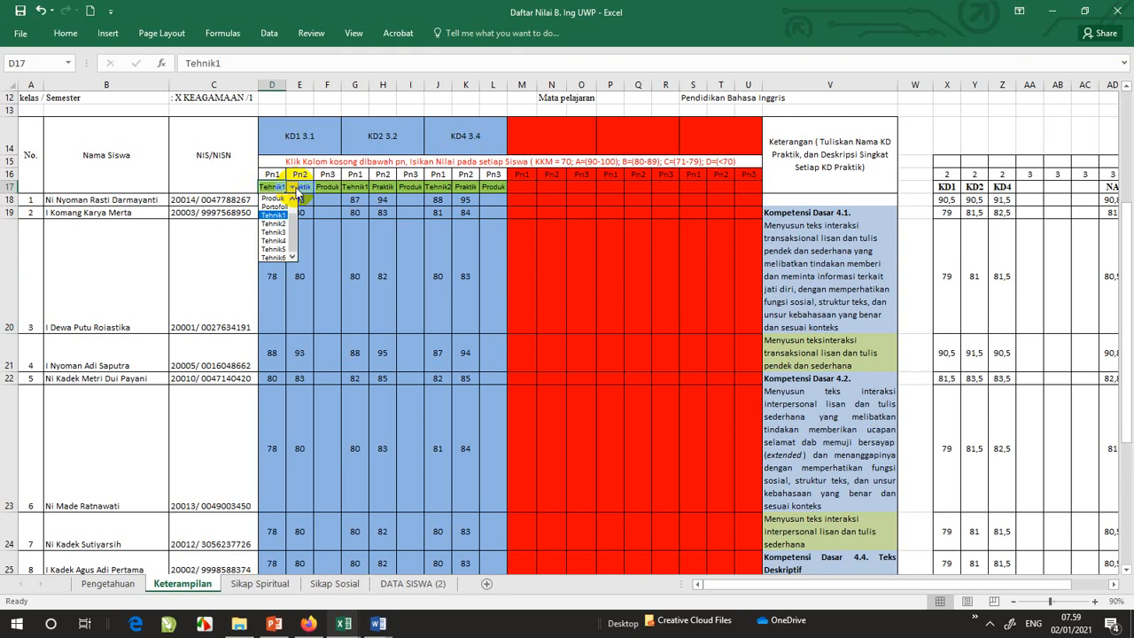
drag(292, 227, 289, 200)
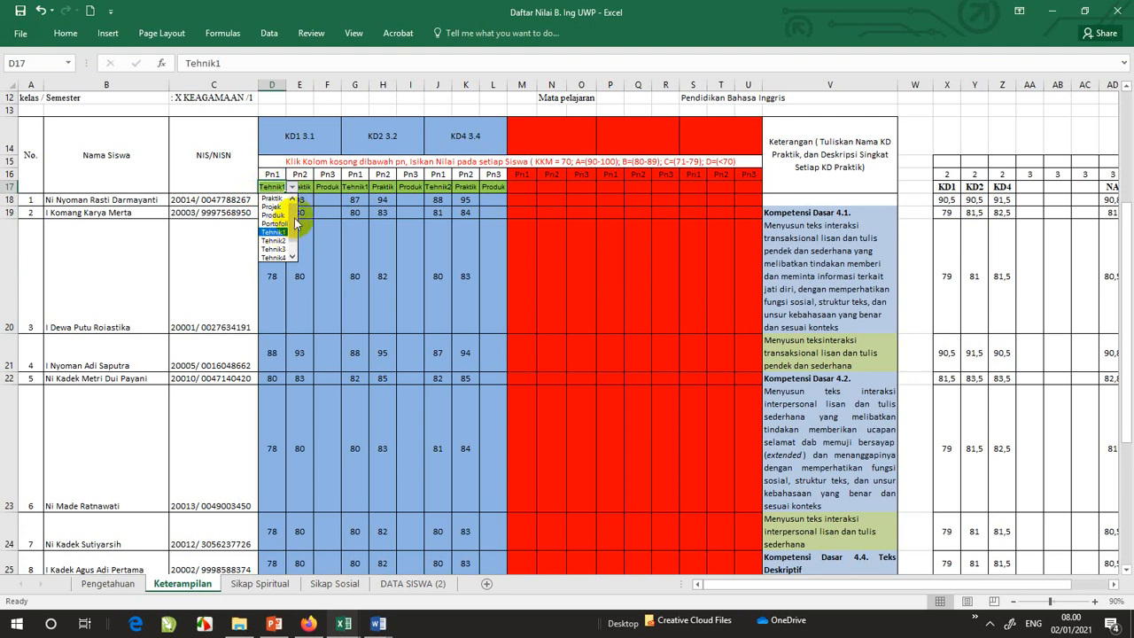
click(223, 275)
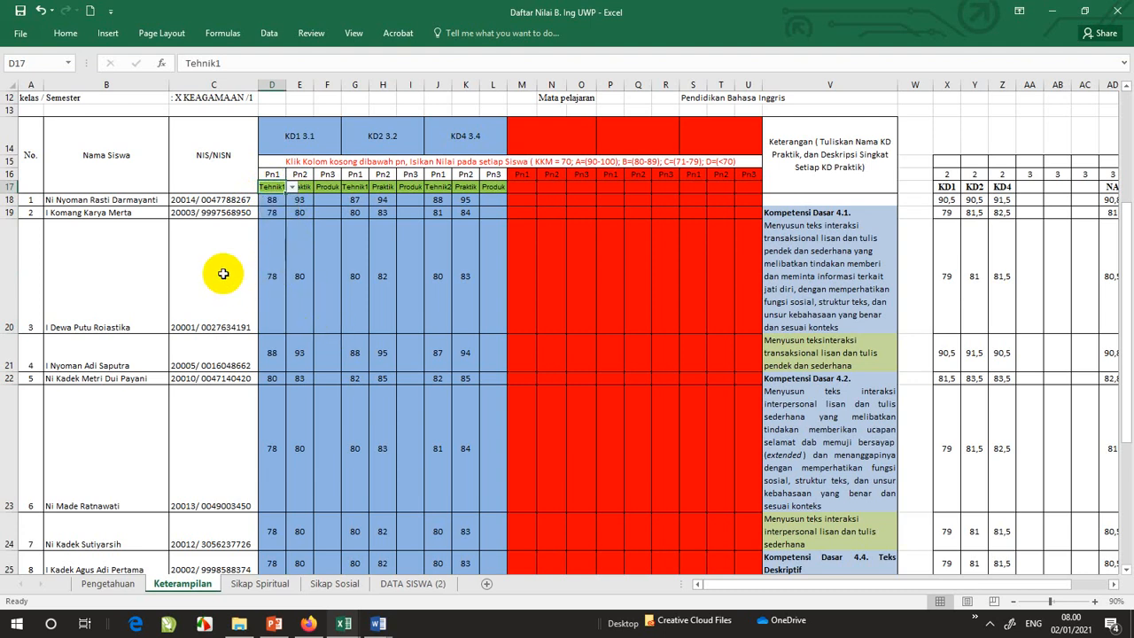
click(303, 210)
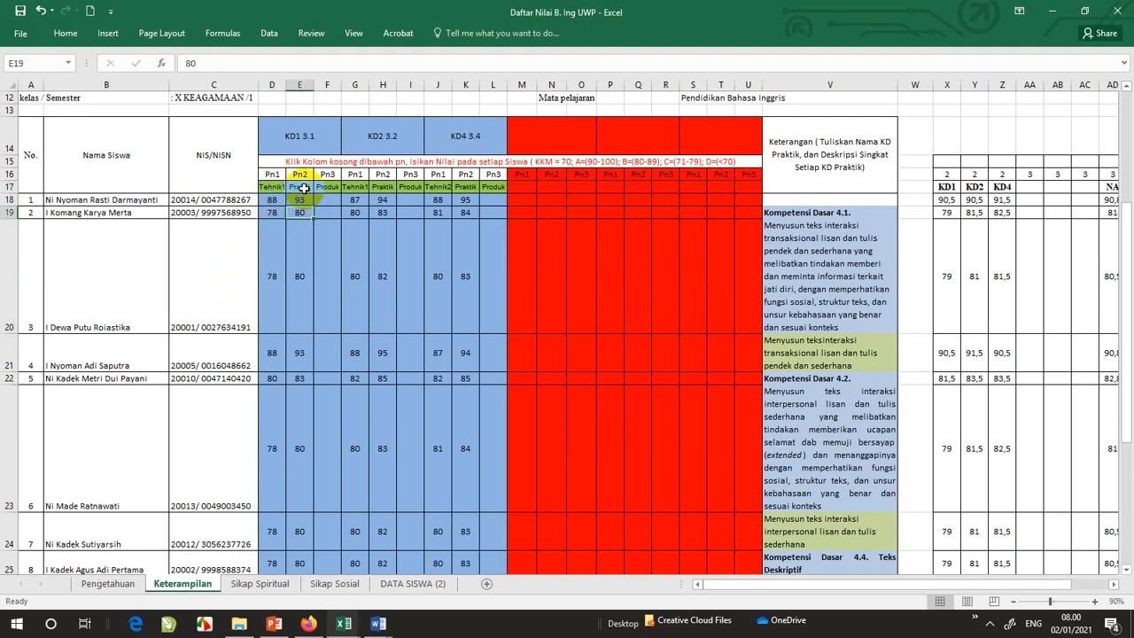
Rename the first KD heading above the score columns as "KD1 4.1"
click(303, 135)
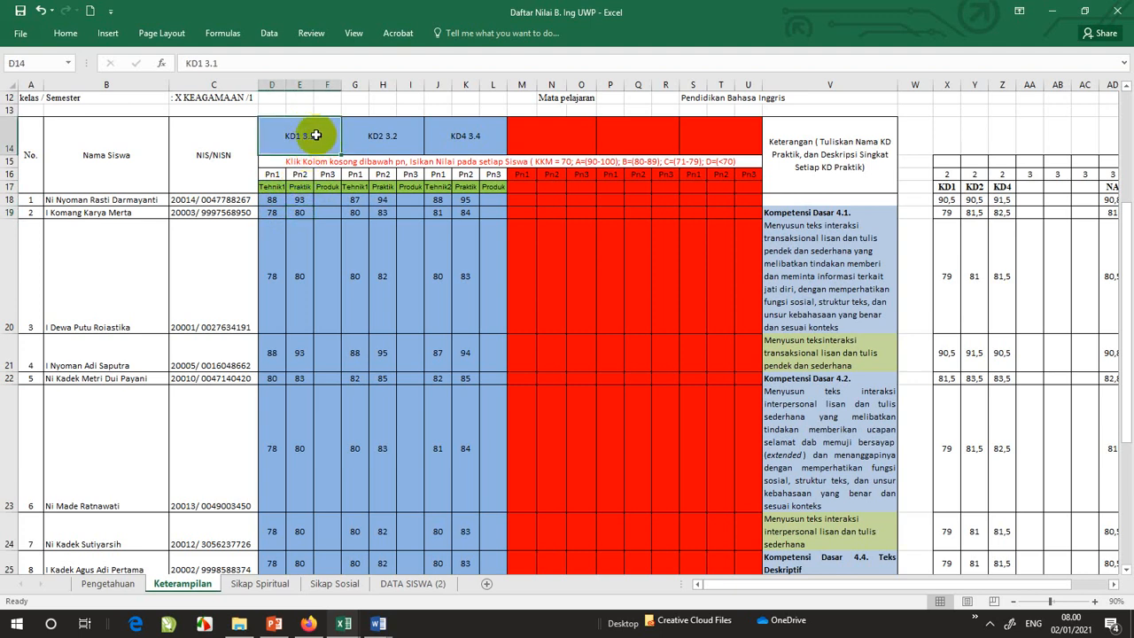
double_click(302, 135)
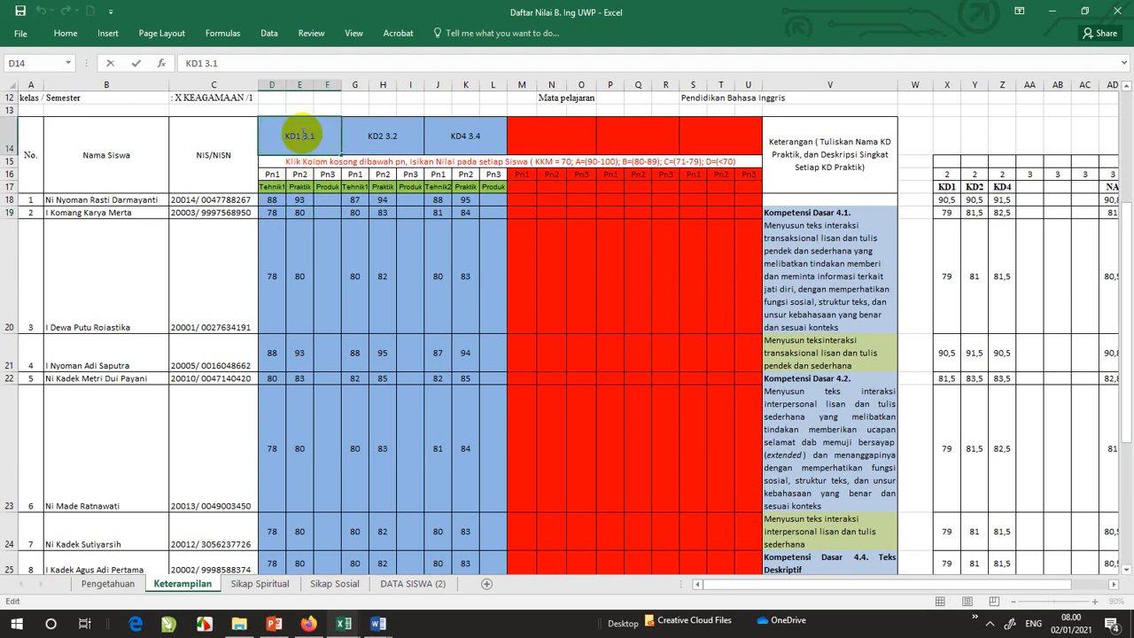
key(Return)
double_click(302, 134)
key(Return)
Rename the second KD heading above the score columns as "KD2 4.2"
key(Right)
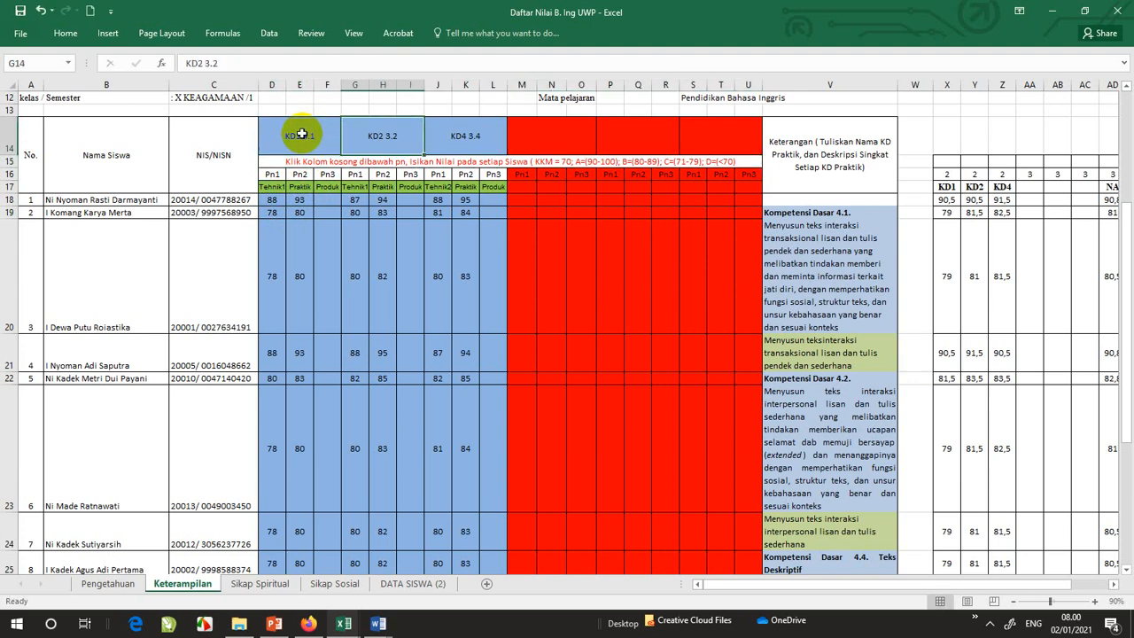
key(F2)
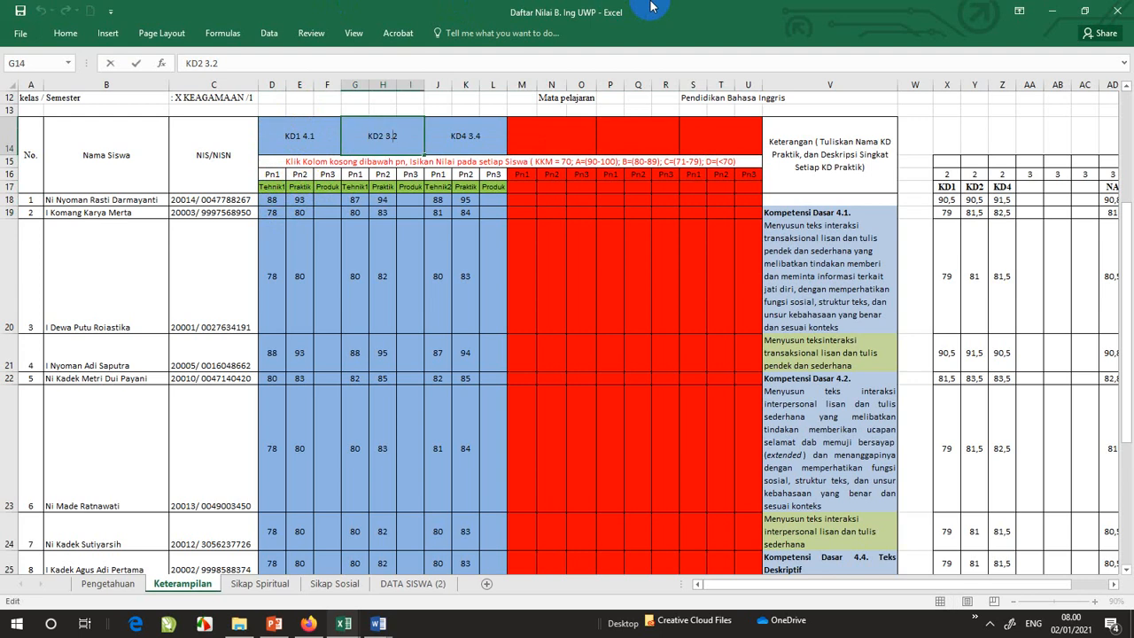
text(4)
key(Return)
key(Up)
Rename the third KD heading above the score columns as "KD4 4.4"
key(Right)
key(Right)
key(Left)
key(F2)
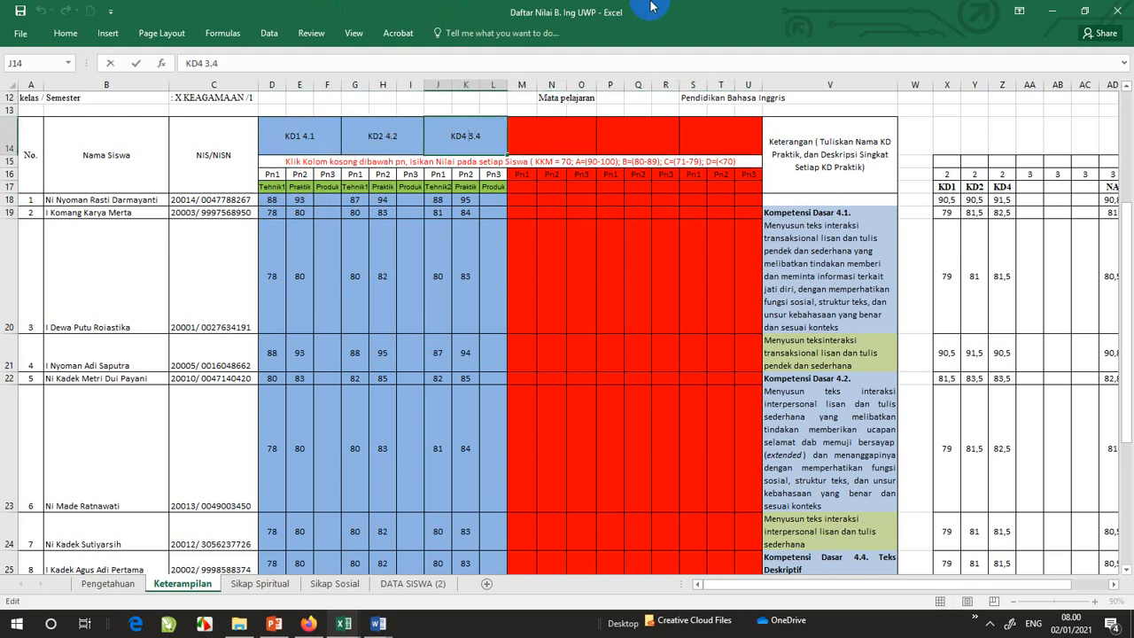
key(Return)
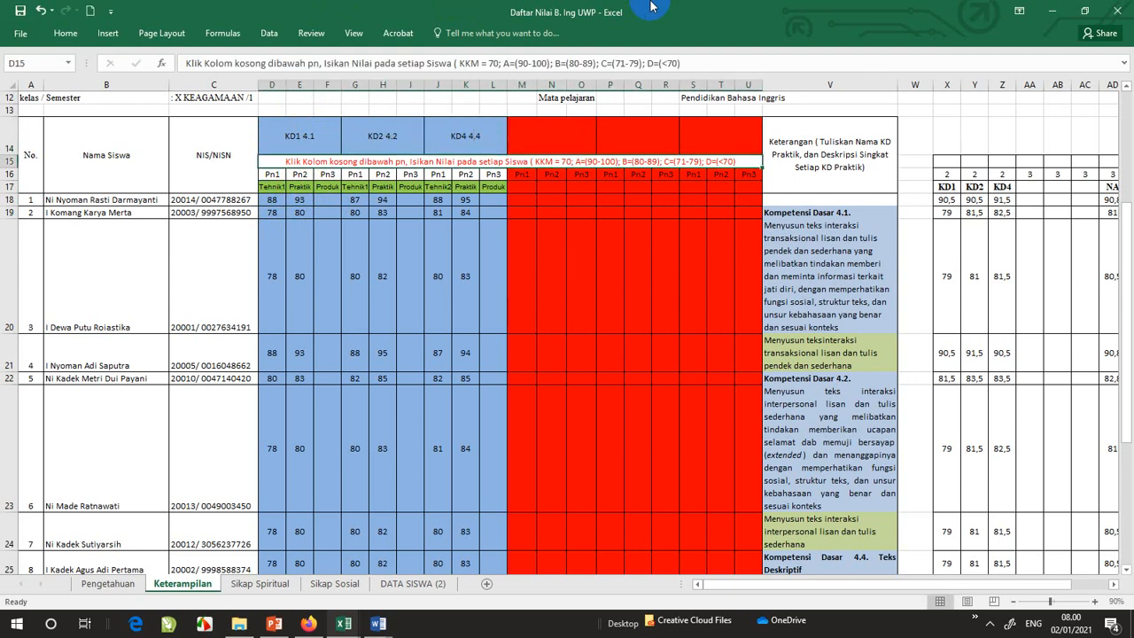
Check the assessment types chosen for Pn1, Pn2 and Pn3 under KD1 4.1, keeping Tehnik1 for Pn1
click(298, 139)
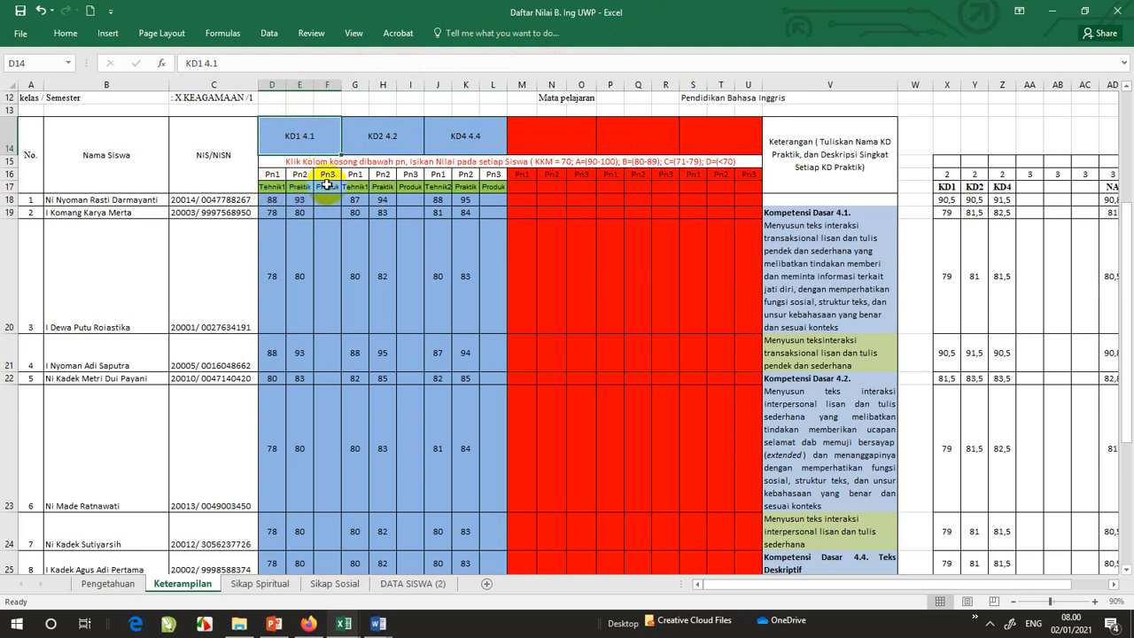
click(276, 189)
click(293, 188)
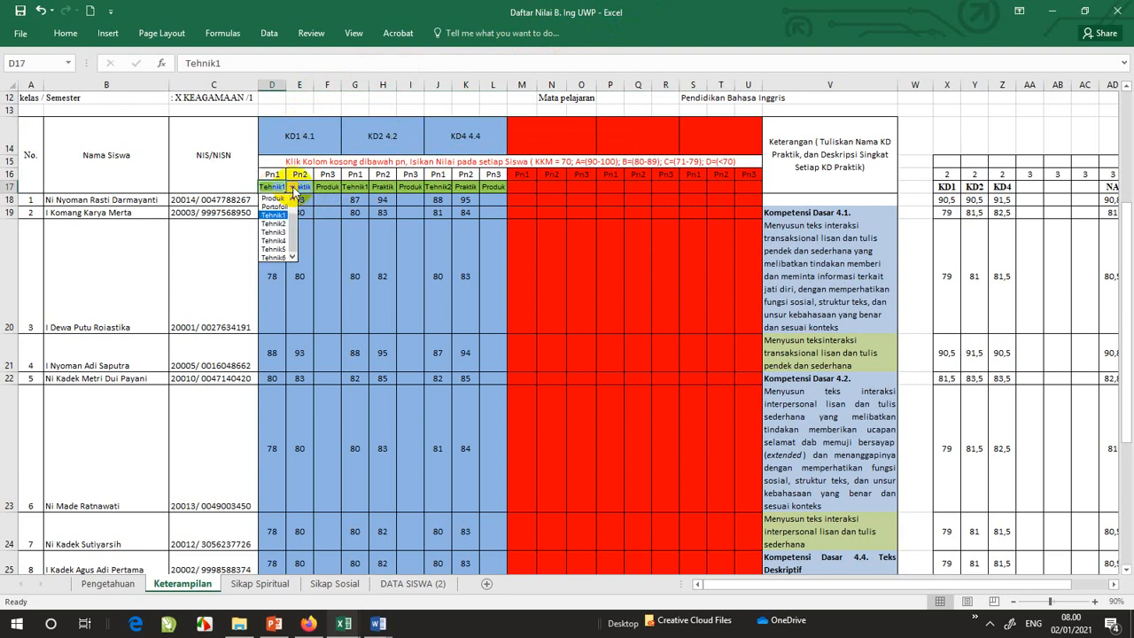
click(280, 216)
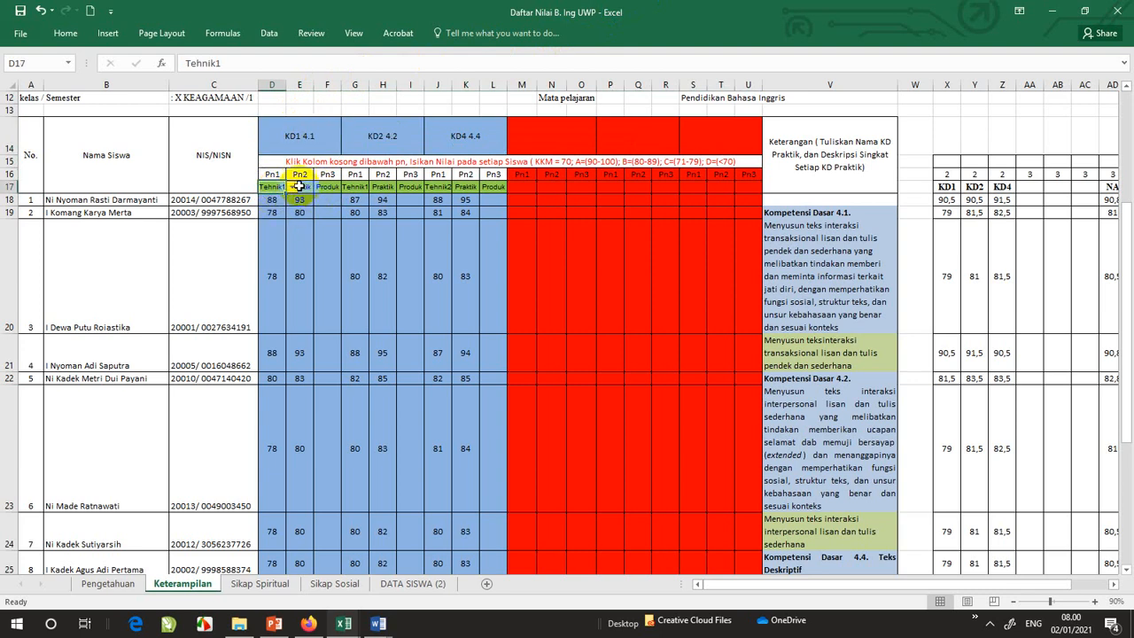
click(301, 187)
click(321, 188)
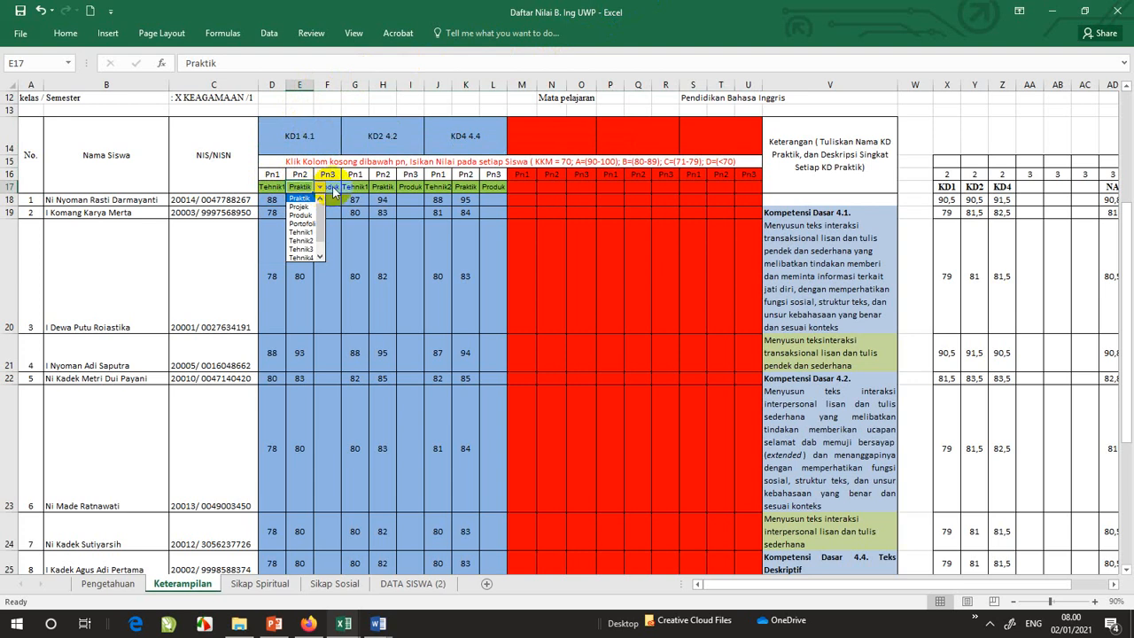
click(332, 186)
click(332, 186)
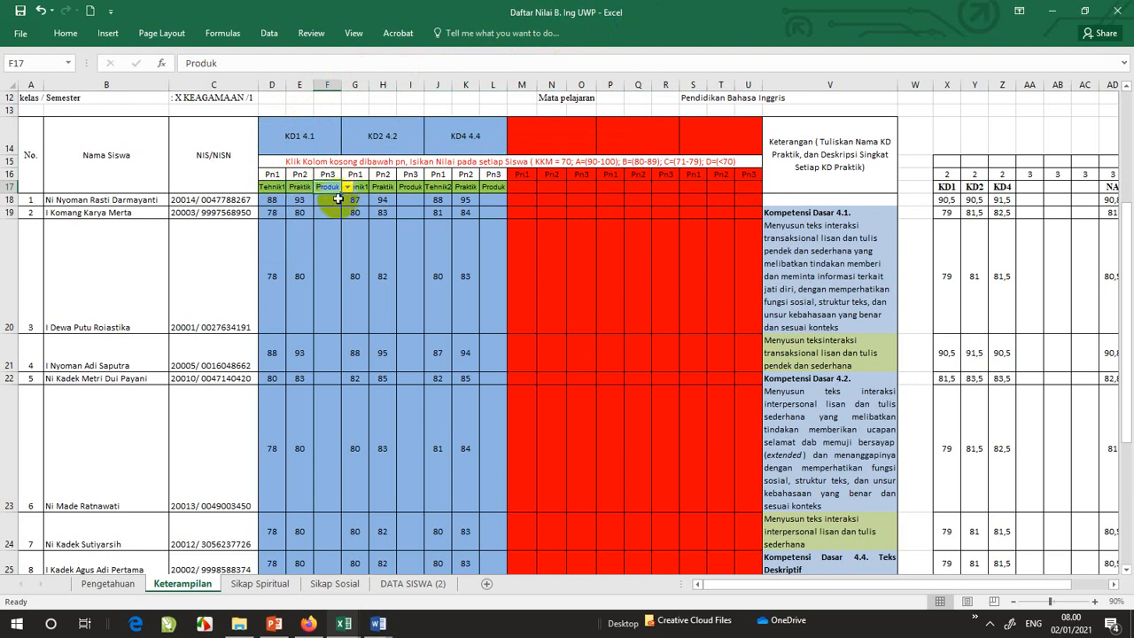
Review the first student's Tehnik and Praktik scores under KD2 4.2 and KD4 4.4, comparing them with KD1 4.1
click(355, 228)
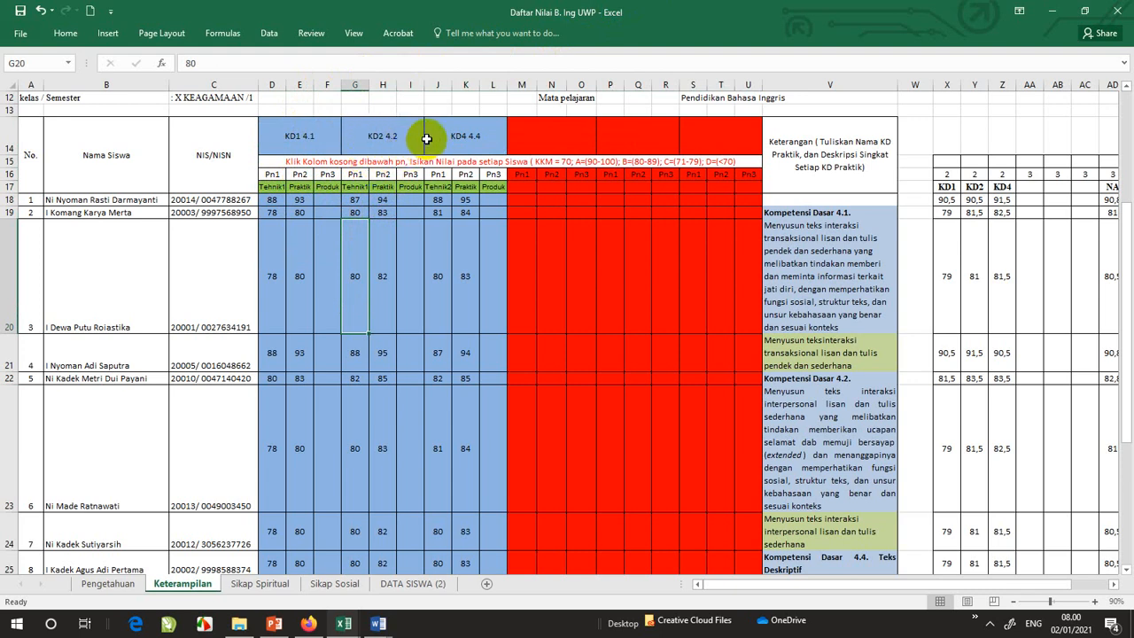
click(382, 134)
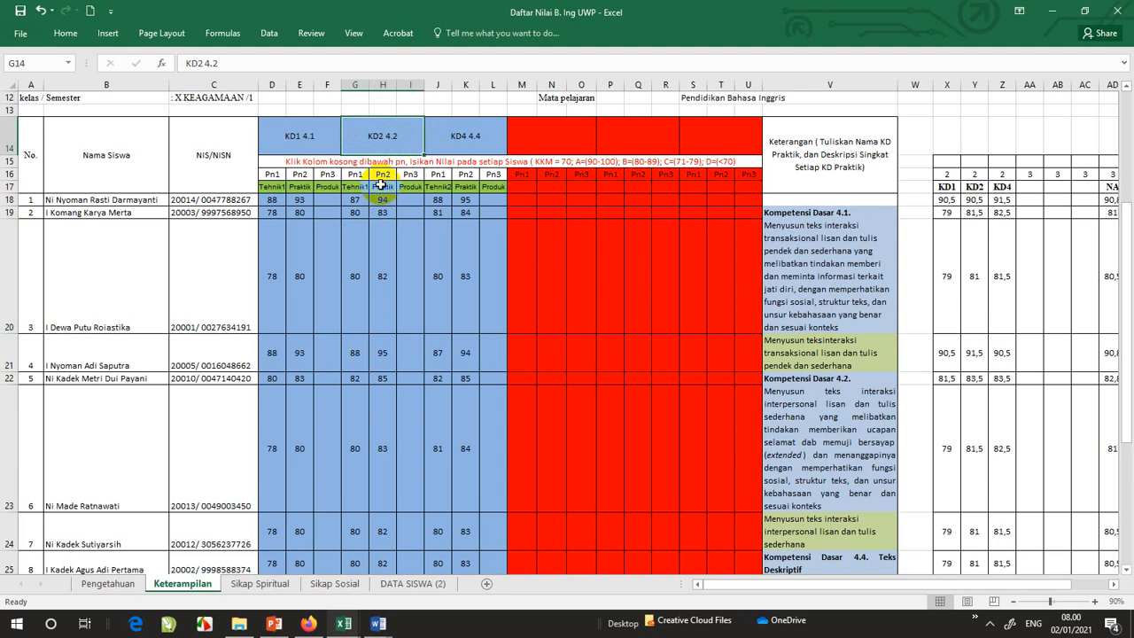
click(382, 199)
text(94)
click(296, 198)
click(354, 200)
click(382, 200)
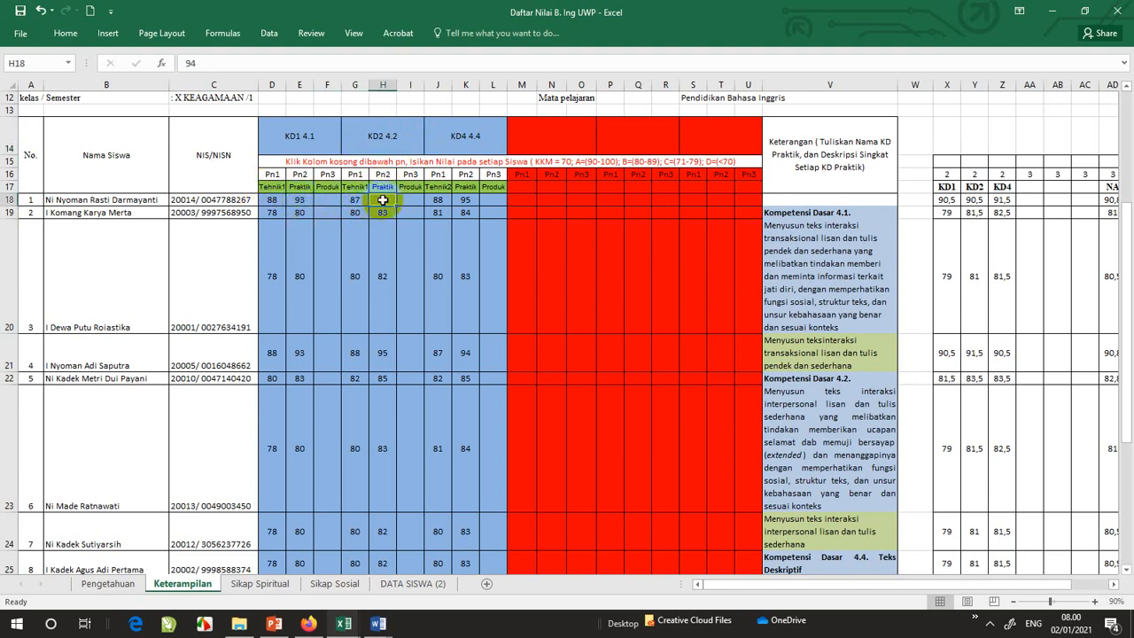
click(452, 134)
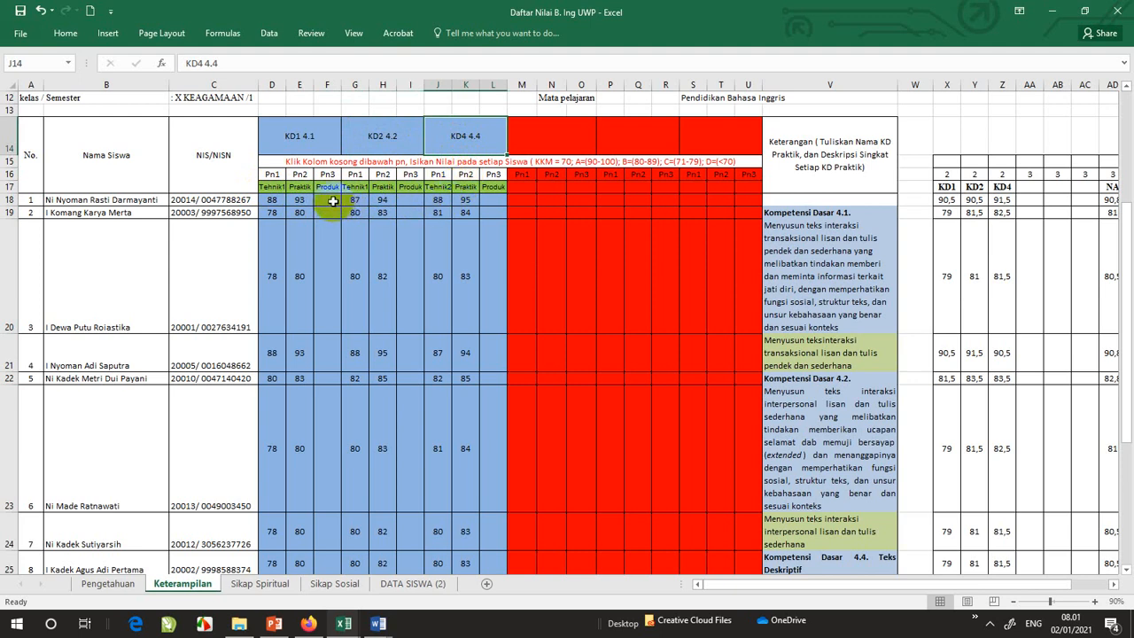
click(440, 199)
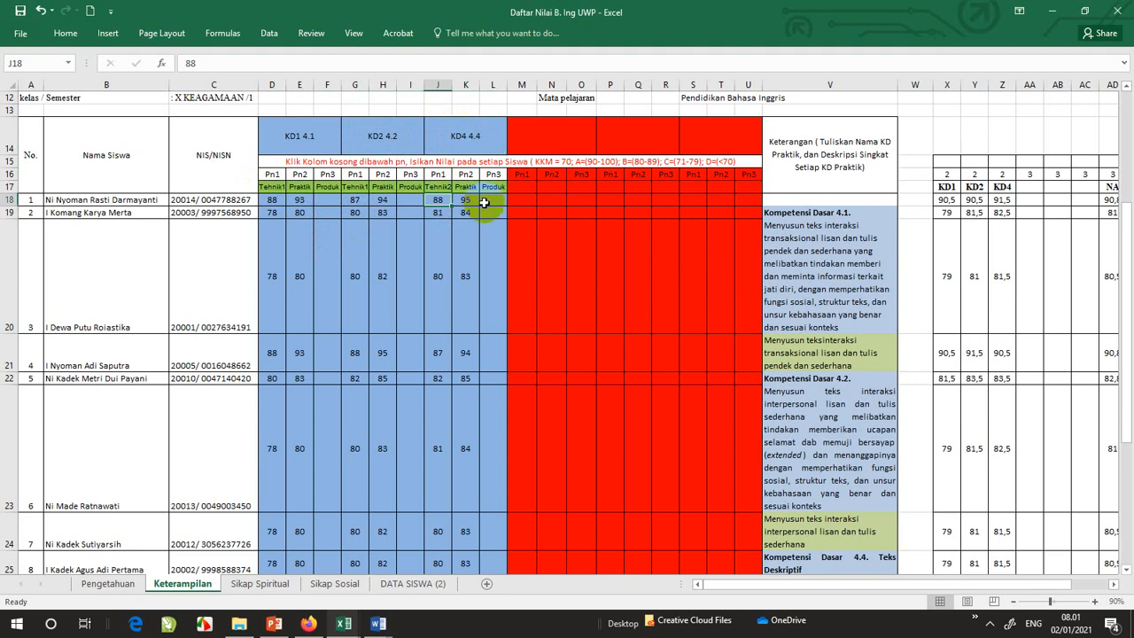
Review the full and short descriptions of Kompetensi Dasar 4.1 in the Keterangan column
click(842, 257)
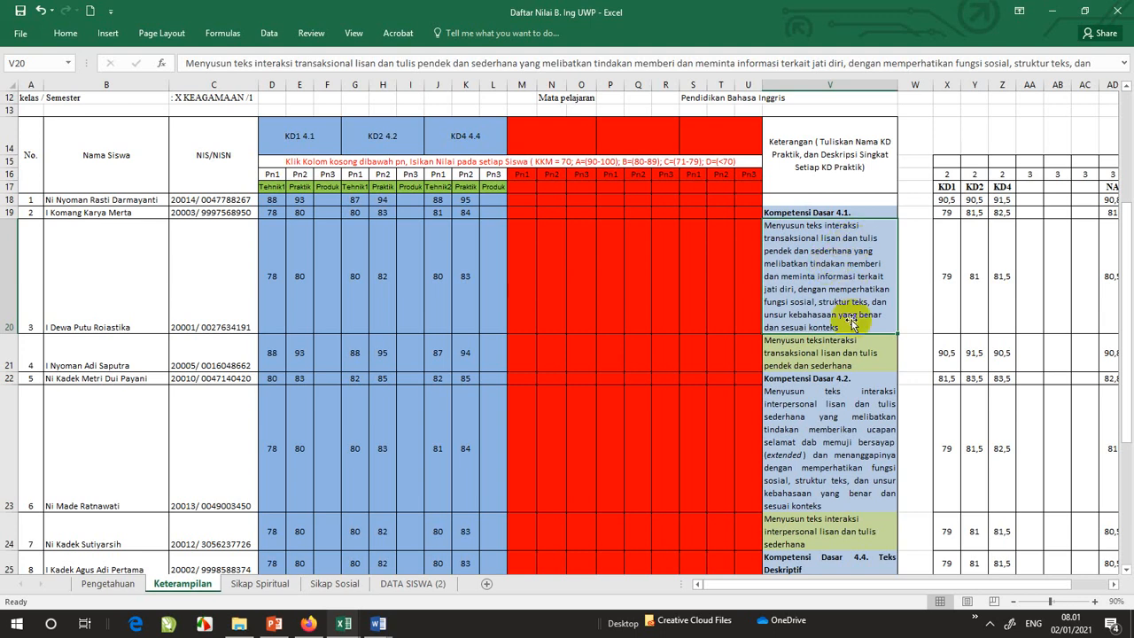
click(856, 356)
key(Right)
key(Right)
key(Right)
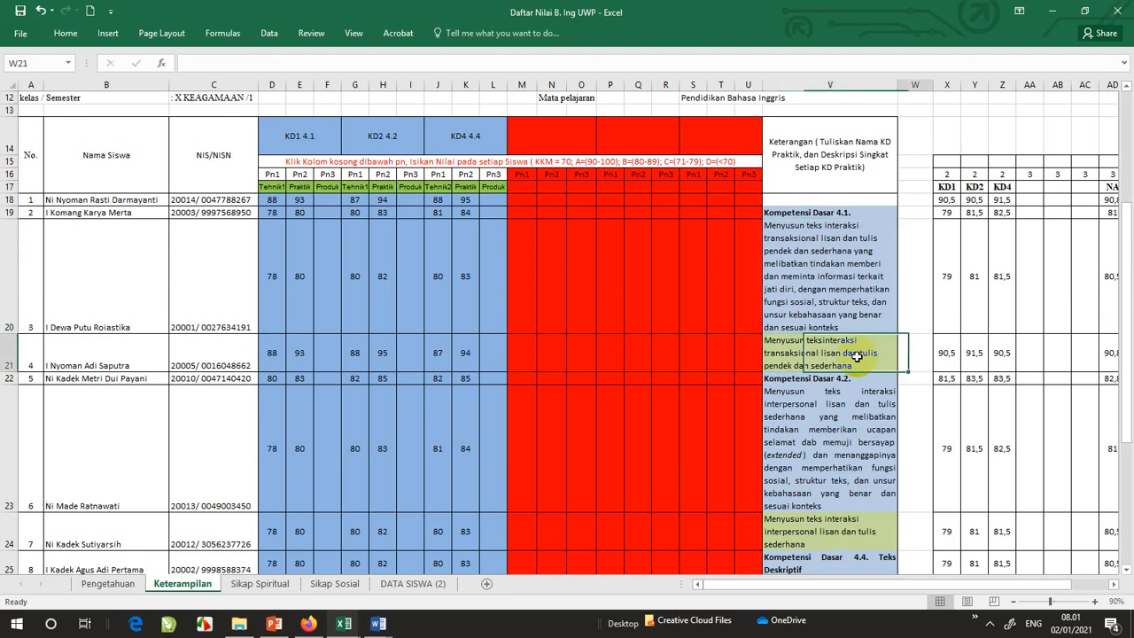
Examine the first student's KD averages, NA score and letter-grade formula against the KKM grading scale
click(801, 204)
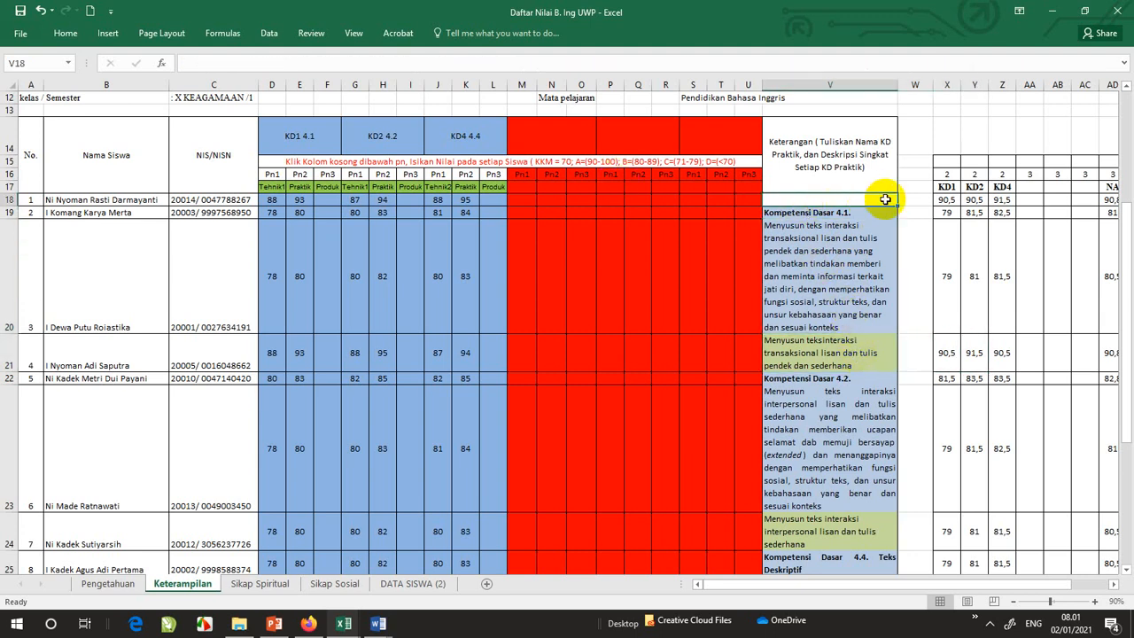
key(Right)
key(Right)
key(Right)
key(Right)
key(Right)
key(Right)
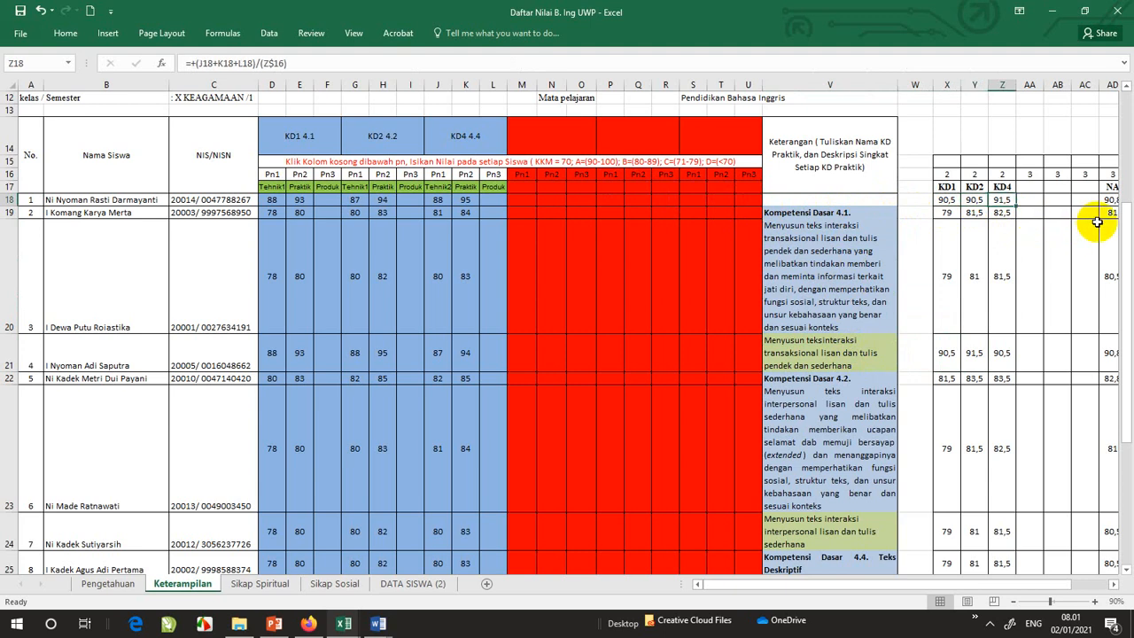
key(Right)
key(Right)
key(Right)
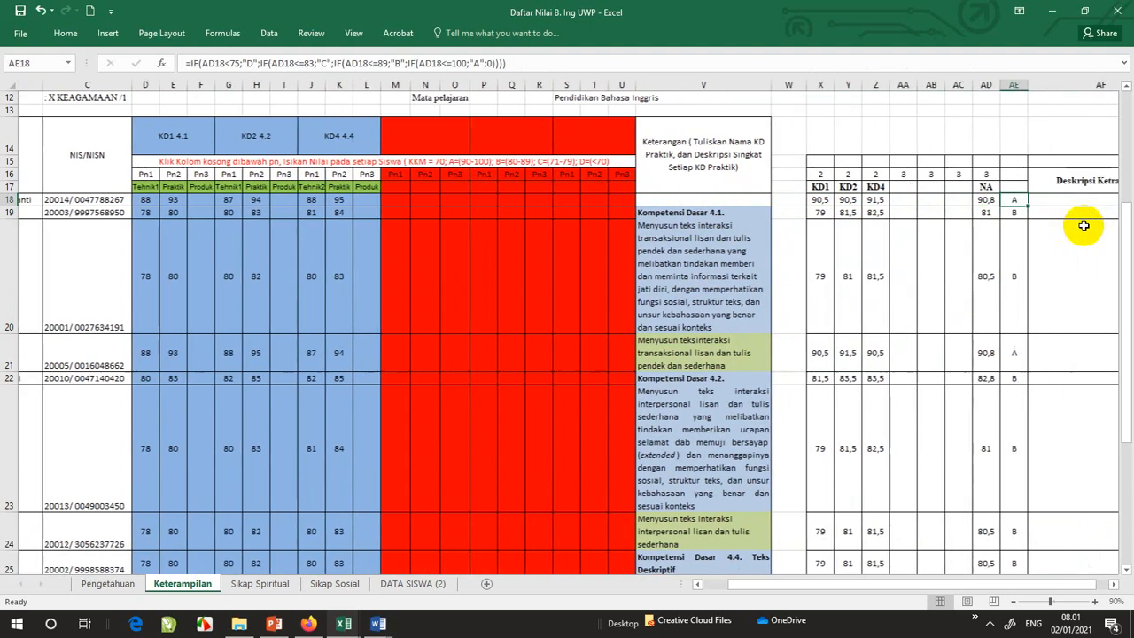
click(961, 201)
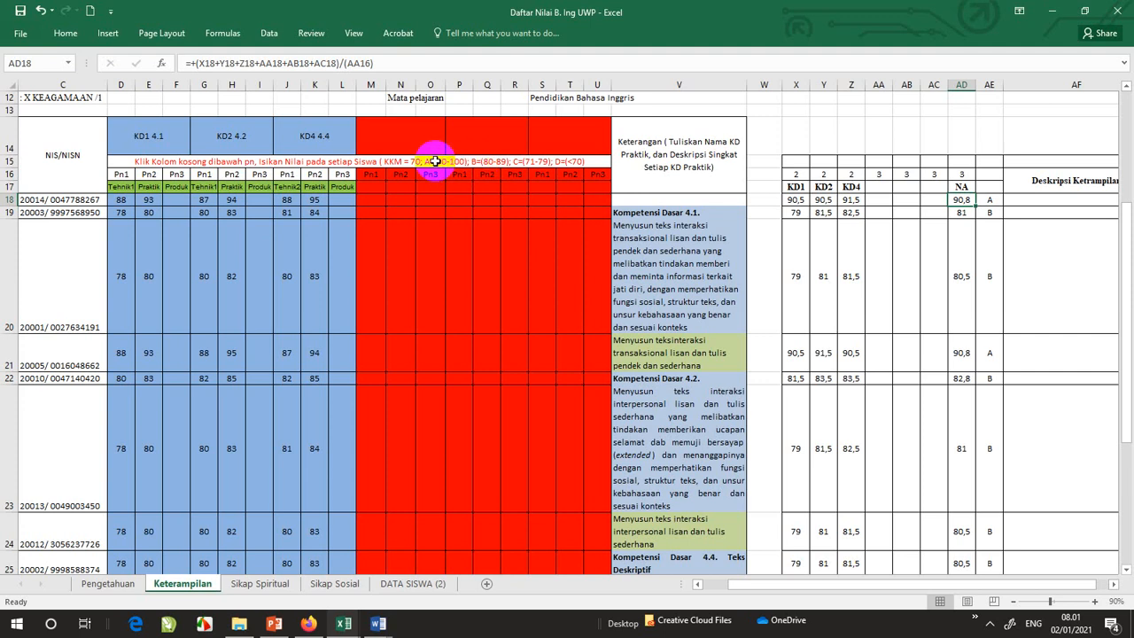
Inspect the Deskripsi Ketrampilan column beside the letter grades
scroll(1019, 247, down, 1)
click(1019, 246)
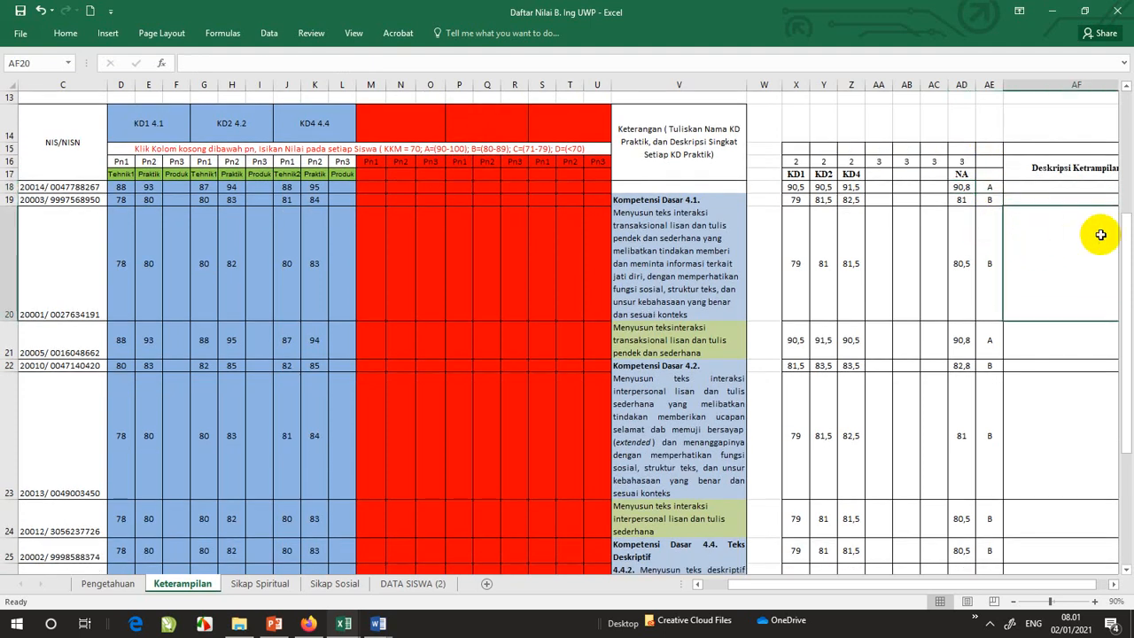
scroll(1097, 235, right, 1)
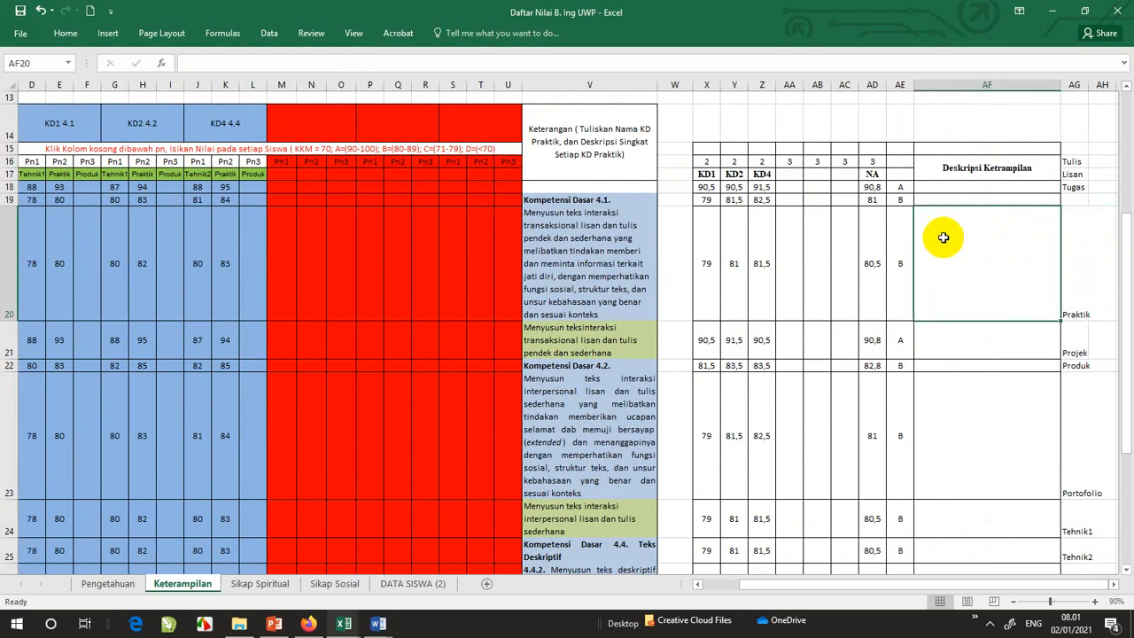
Return to the start of the student rows on the Keterampilan sheet and check the first student's Tehnik1 score under KD1 4.1
key(Left)
key(Left)
key(Left)
key(Left)
key(Left)
key(Left)
key(Left)
key(Left)
key(Left)
key(Left)
key(Left)
key(Left)
key(Left)
key(Left)
key(Left)
key(Left)
key(Left)
key(Left)
key(Left)
key(Left)
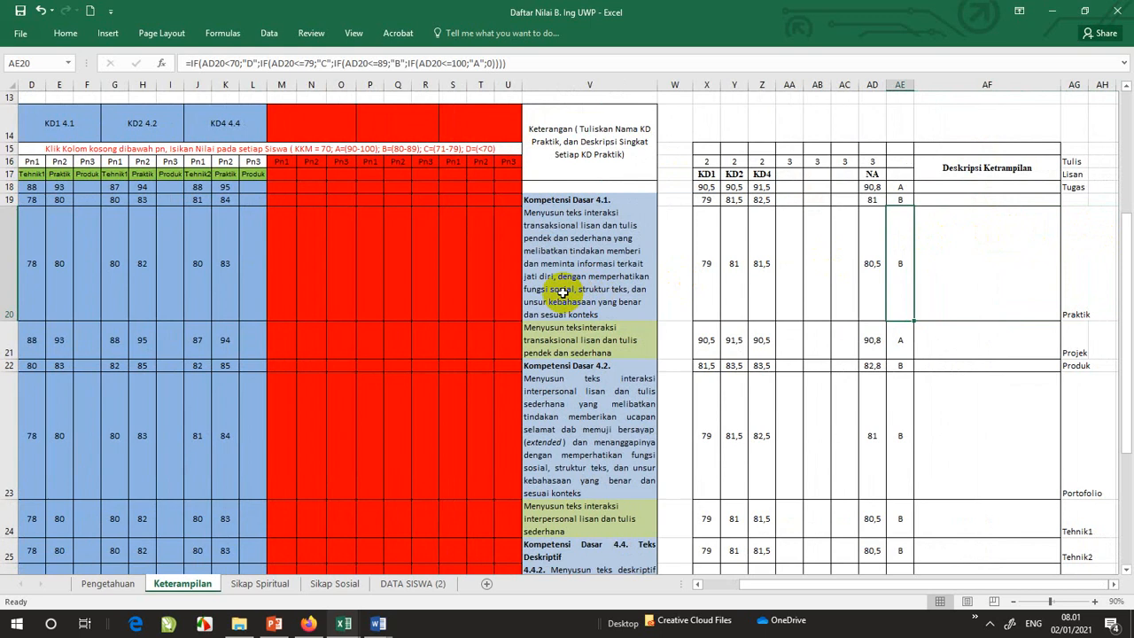
scroll(86, 164, left, 3)
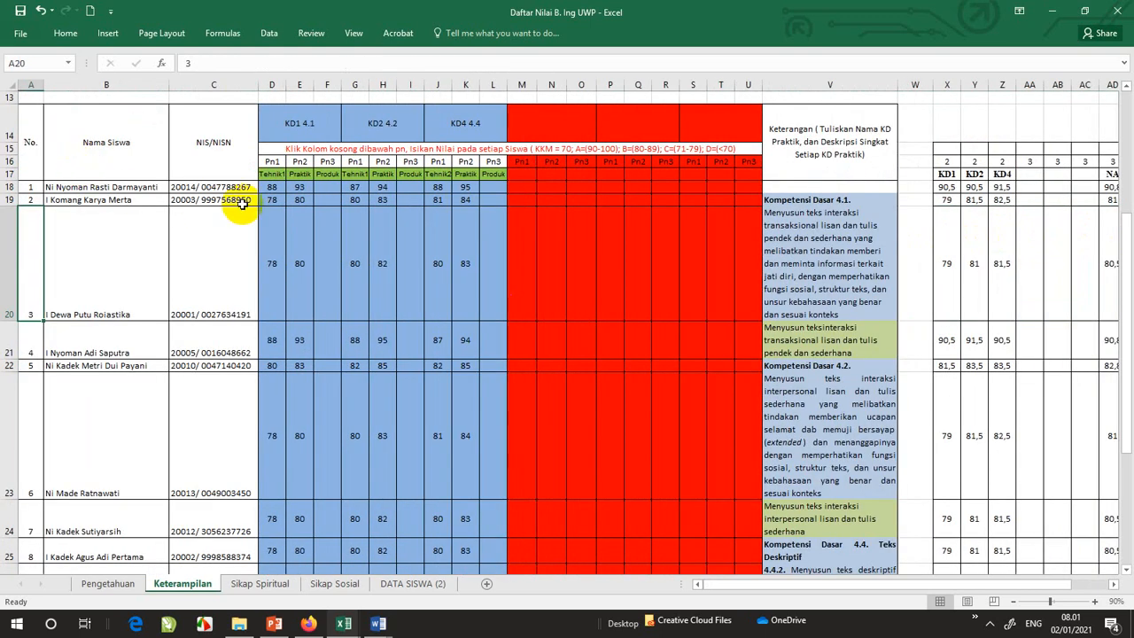
click(272, 173)
click(279, 188)
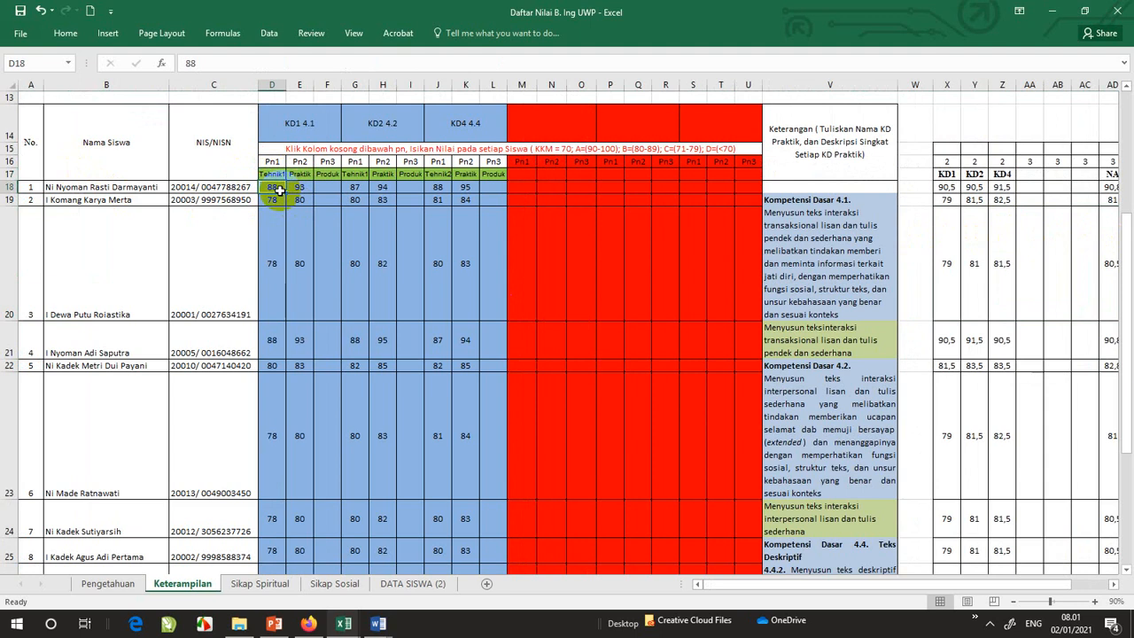
Check the full Kompetensi Dasar 4.1 description and the third student's KD2 average formula
click(817, 224)
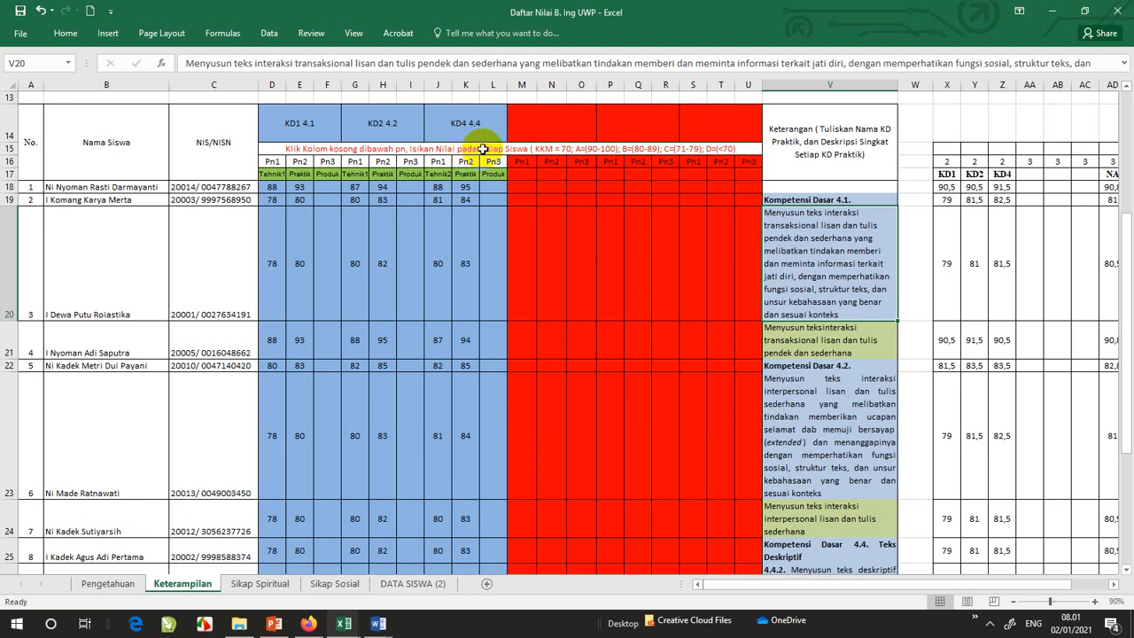
click(926, 253)
click(974, 264)
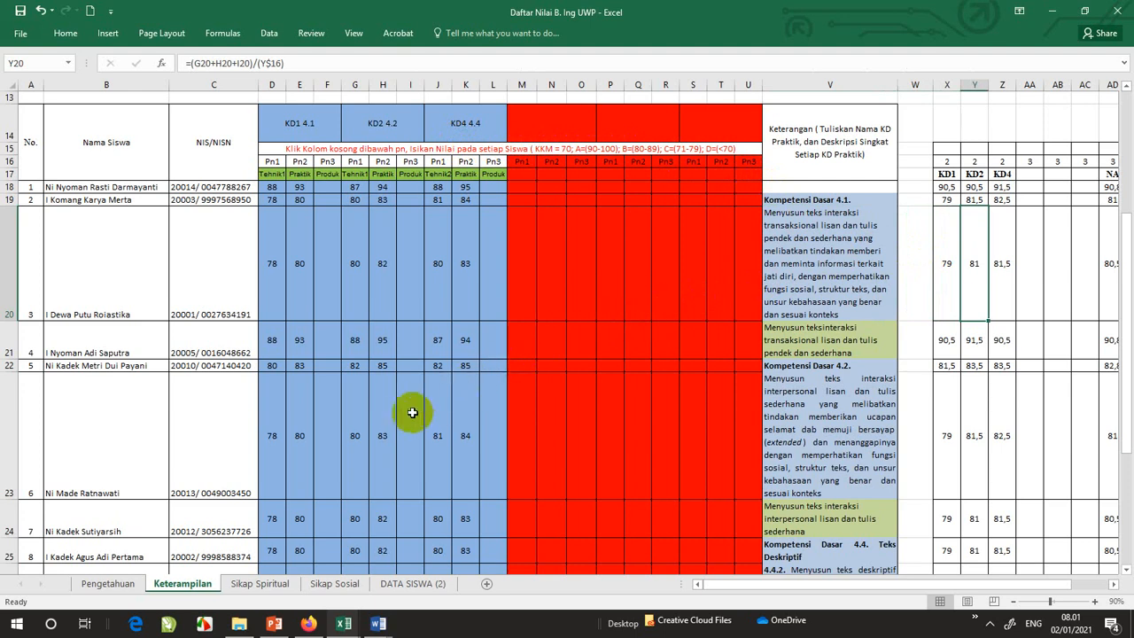
Open the Sikap Spiritual sheet and inspect the first student's U1 Mensyukuri nikmat rating
click(282, 583)
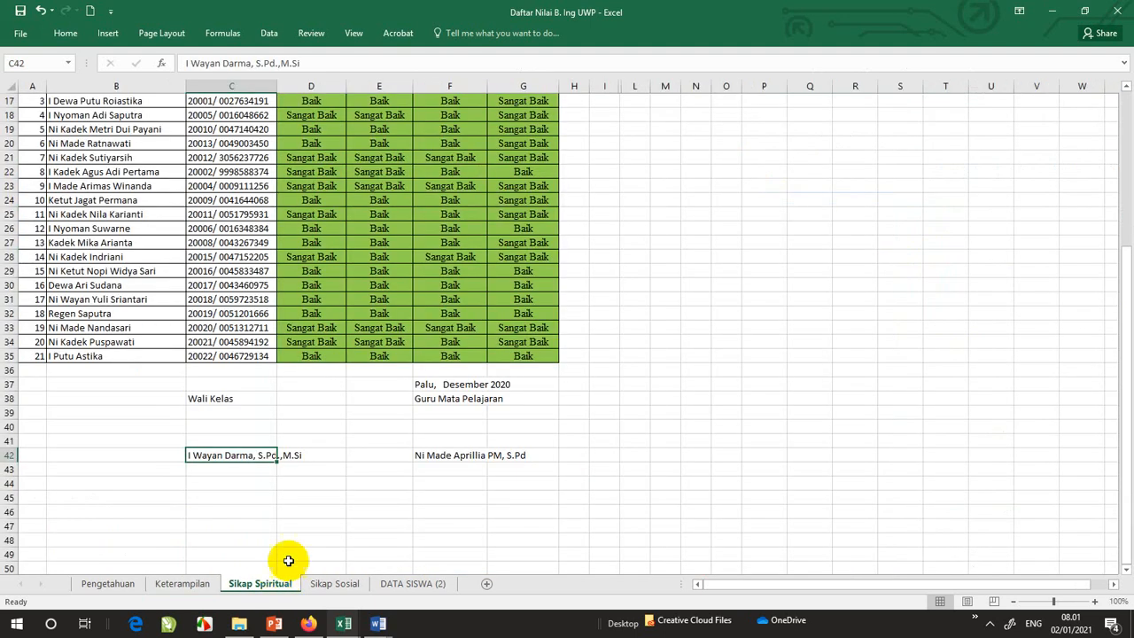
scroll(299, 510, up, 3)
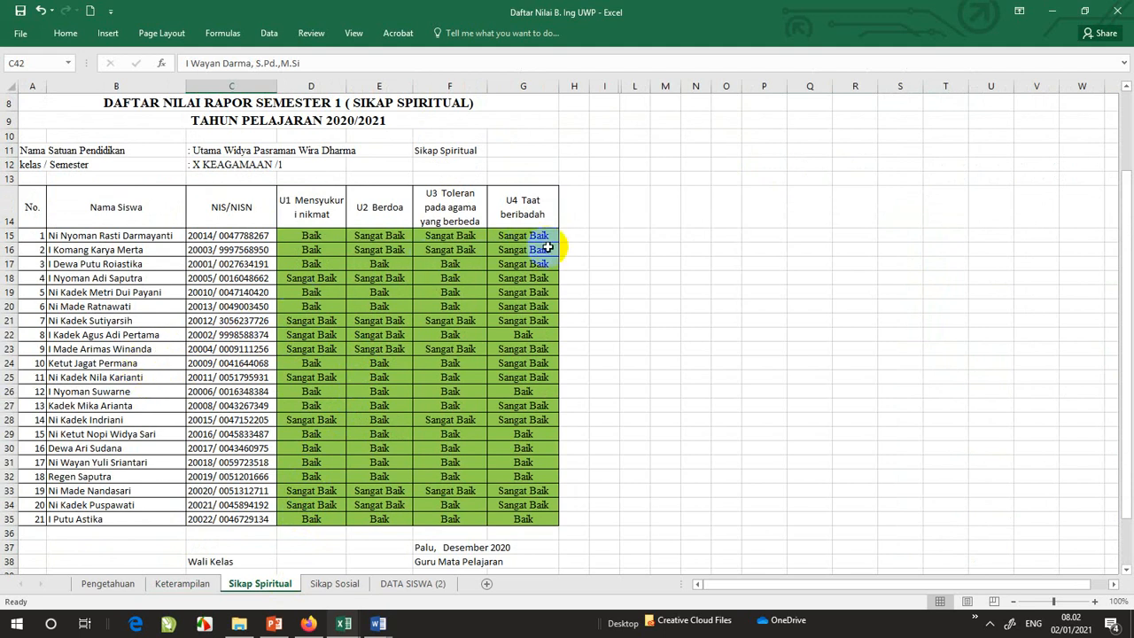
click(342, 230)
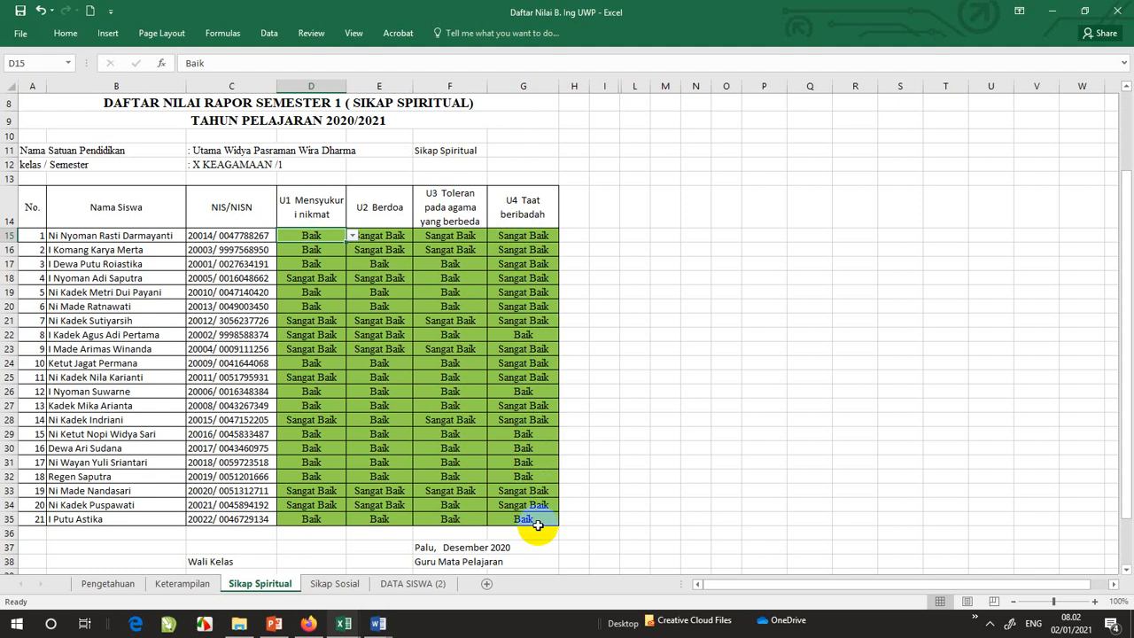
Try Sangat Baik as the first student's U1 Mensyukuri nikmat rating, and set it back to Baik
click(351, 237)
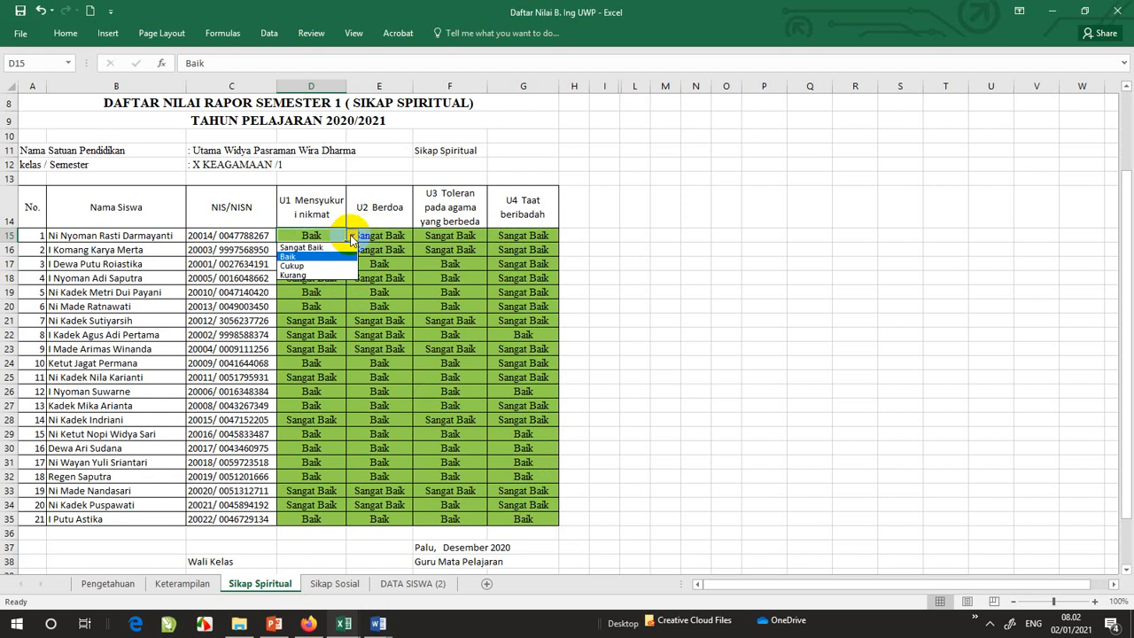
click(302, 247)
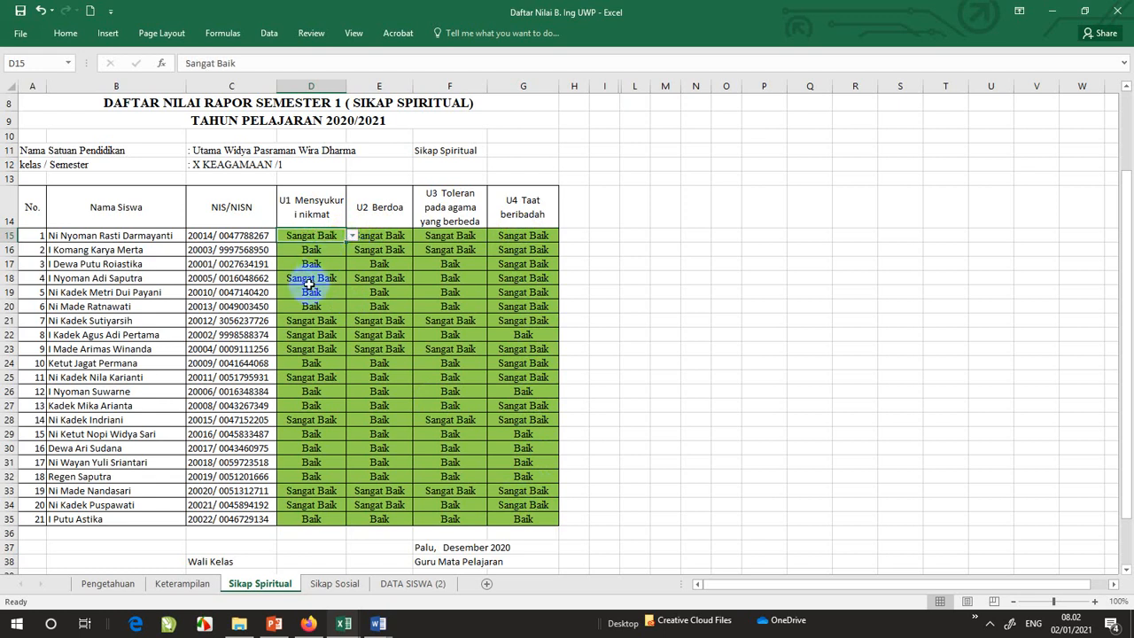
click(355, 233)
click(323, 257)
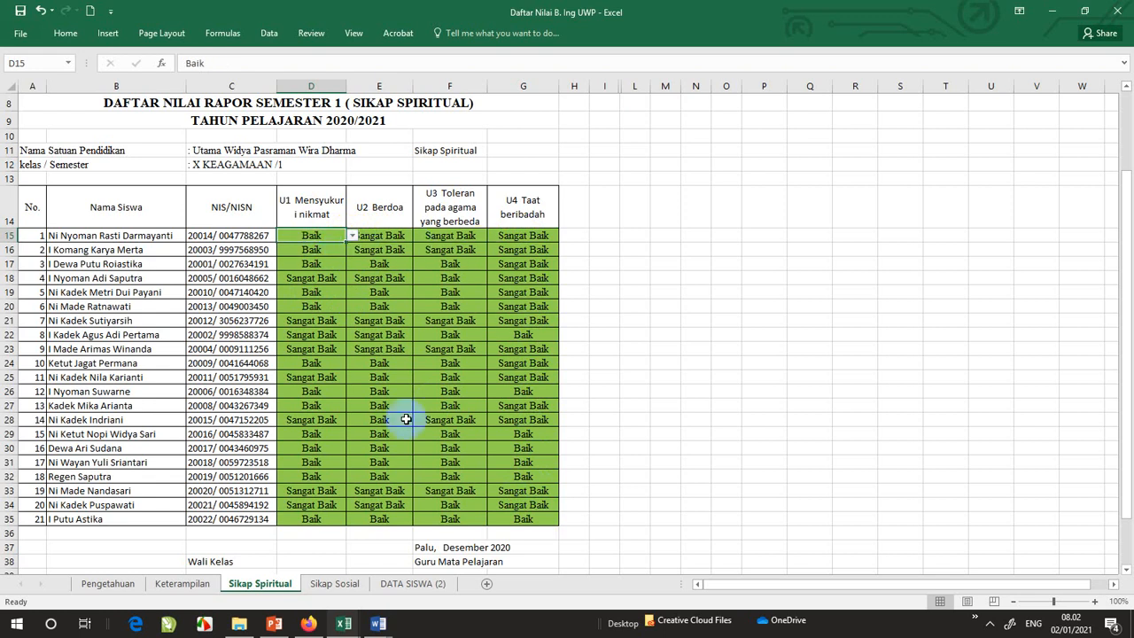
Open the Sikap Sosial sheet and review the attitude indicator headings from U.1 Jujur to U.8 Toleransi
click(335, 584)
scroll(539, 116, up, 2)
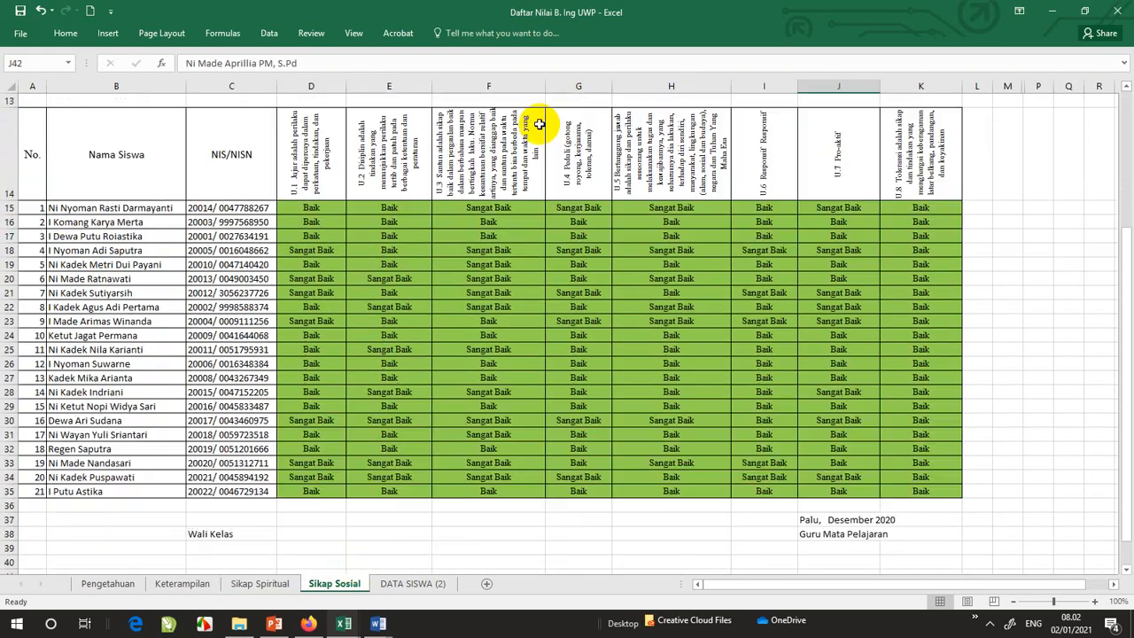
click(316, 234)
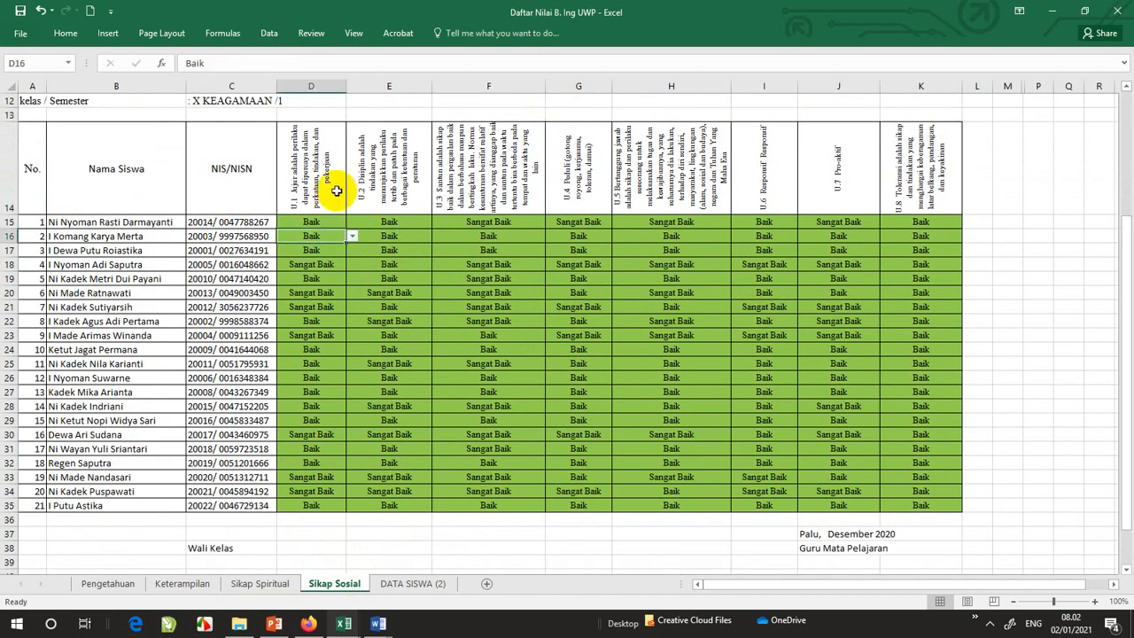
click(317, 180)
click(379, 173)
click(483, 171)
click(596, 173)
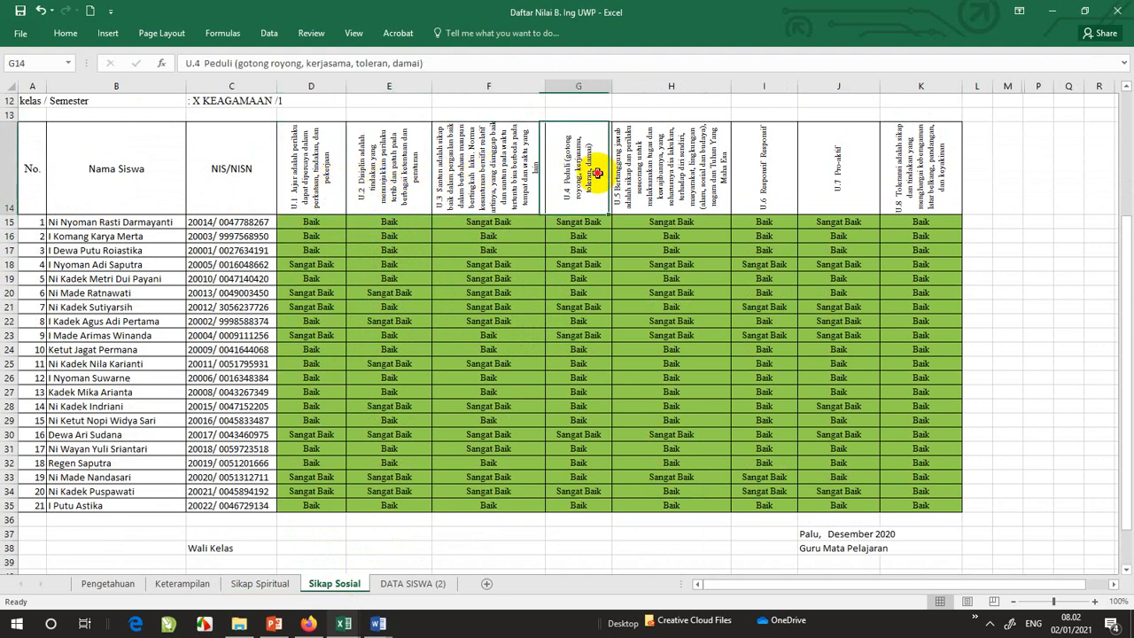
click(687, 175)
click(779, 160)
click(828, 160)
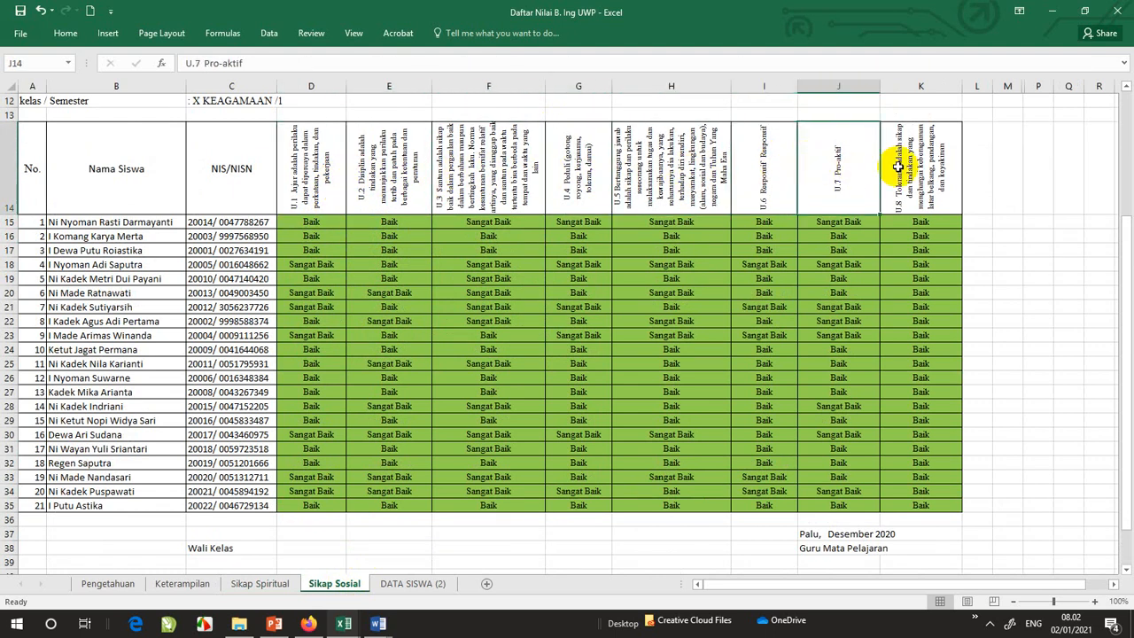
click(897, 169)
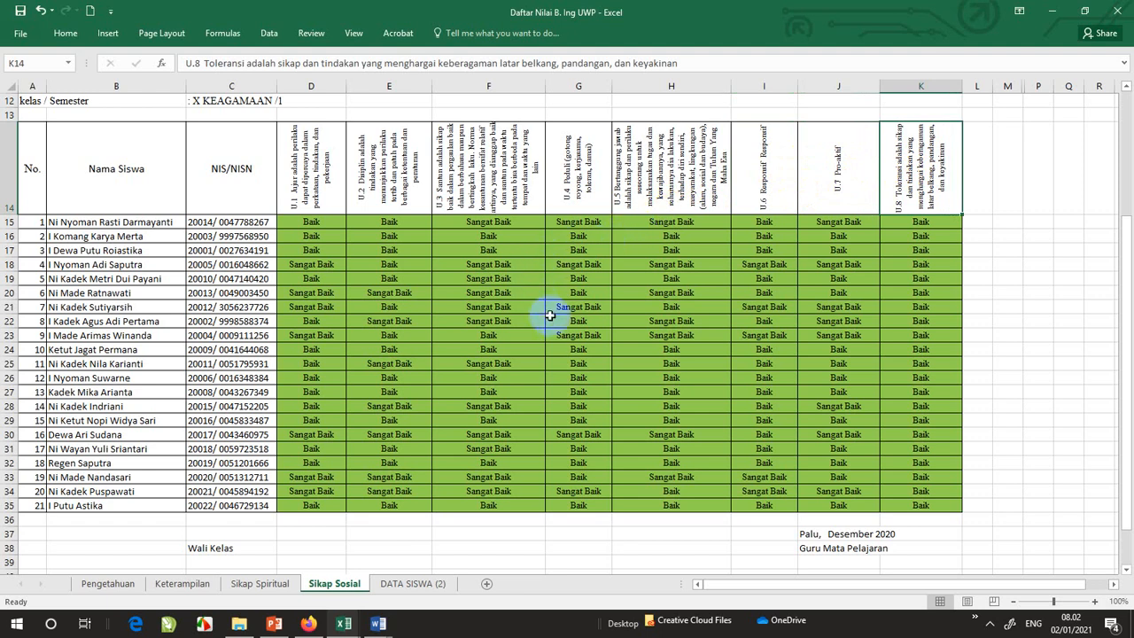
Inspect the first student's U.1 Jujur rating cell and NIS/NISN entry on the Sikap Sosial sheet
scroll(558, 319, down, 1)
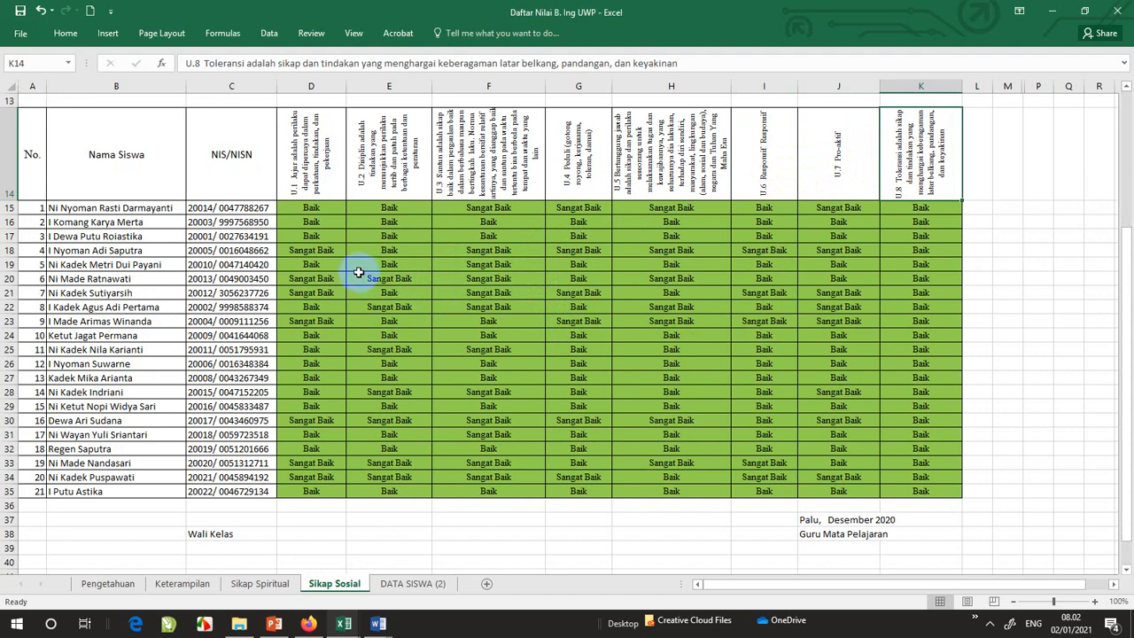
scroll(355, 270, up, 1)
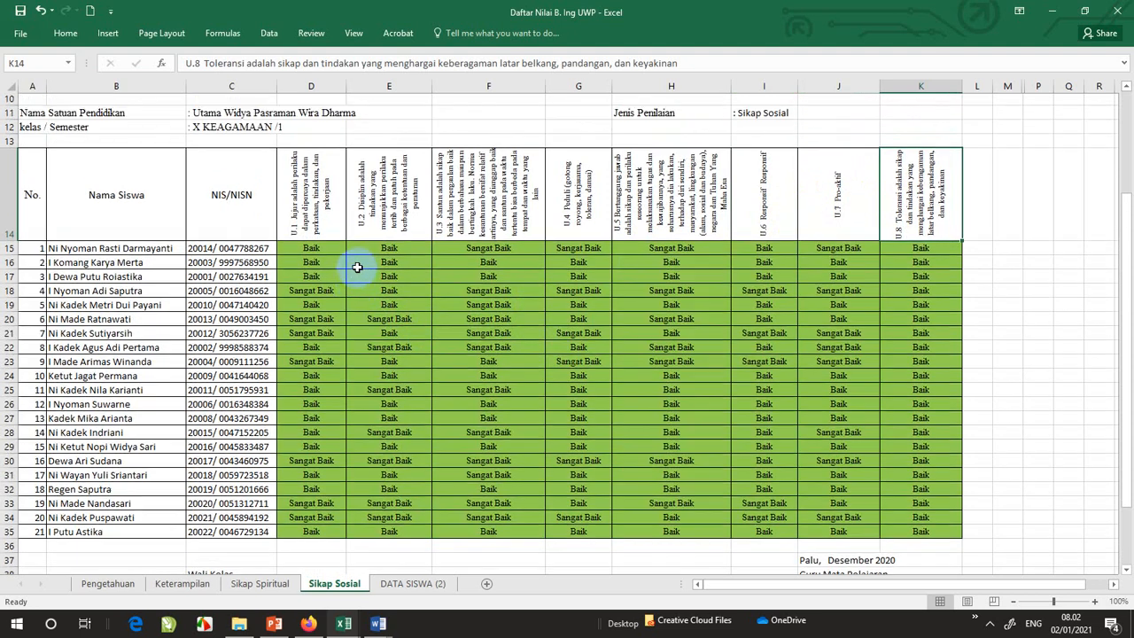
click(317, 250)
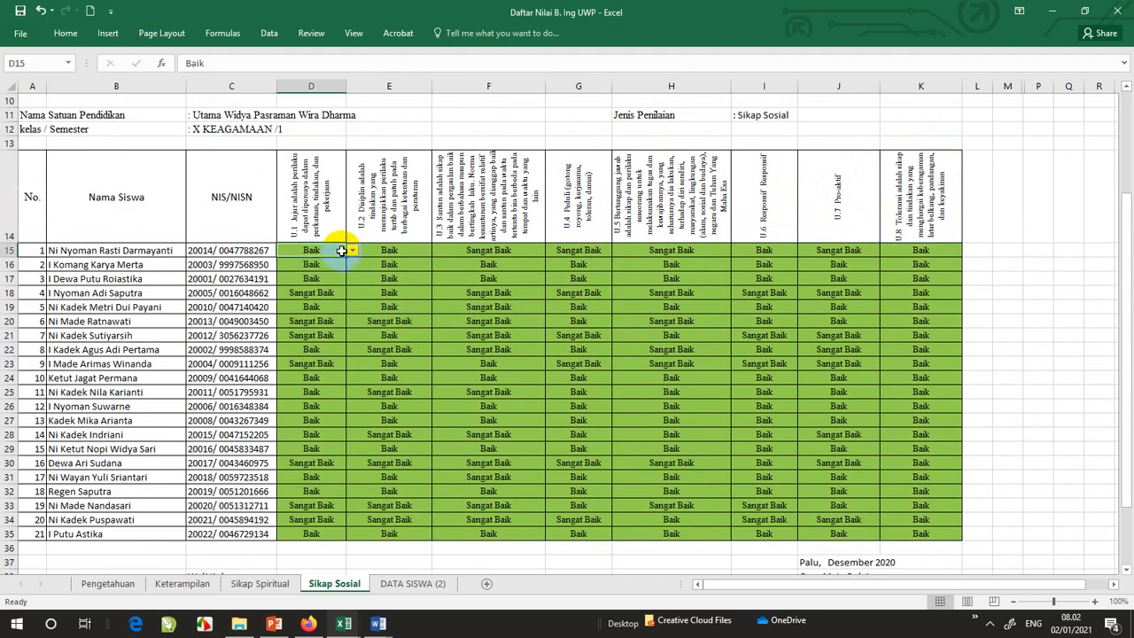
click(1009, 249)
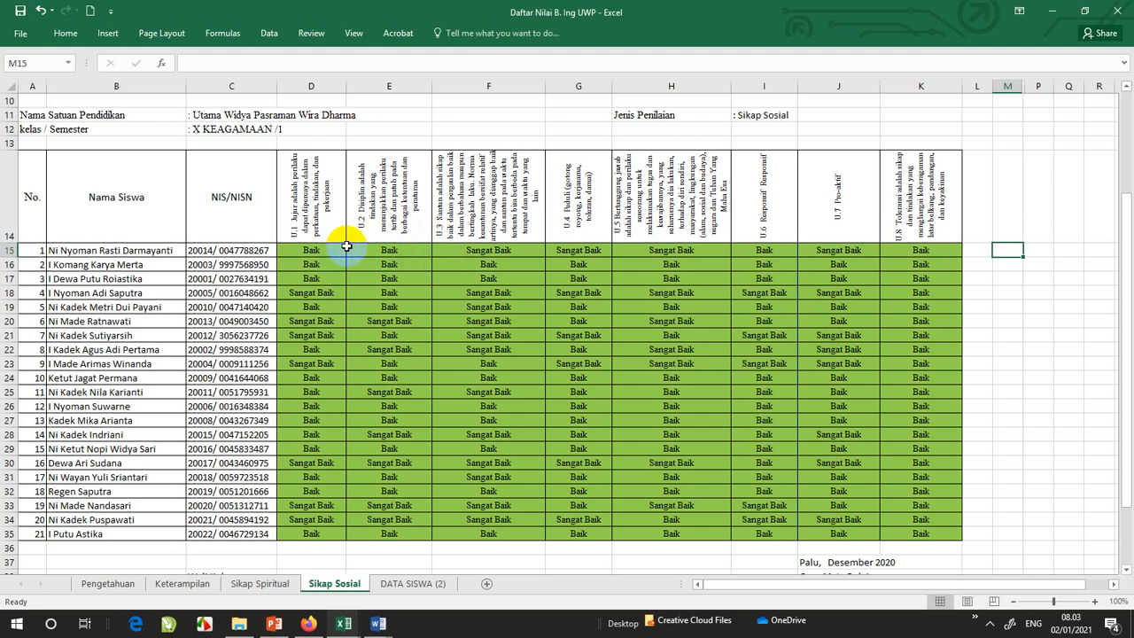
click(348, 251)
click(332, 249)
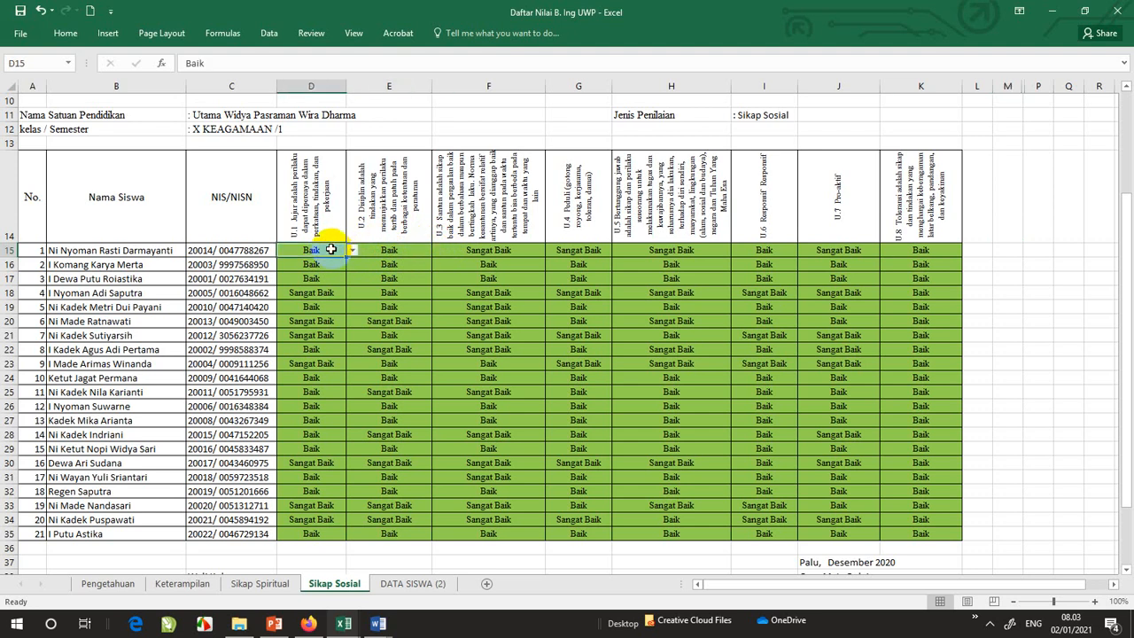
click(241, 249)
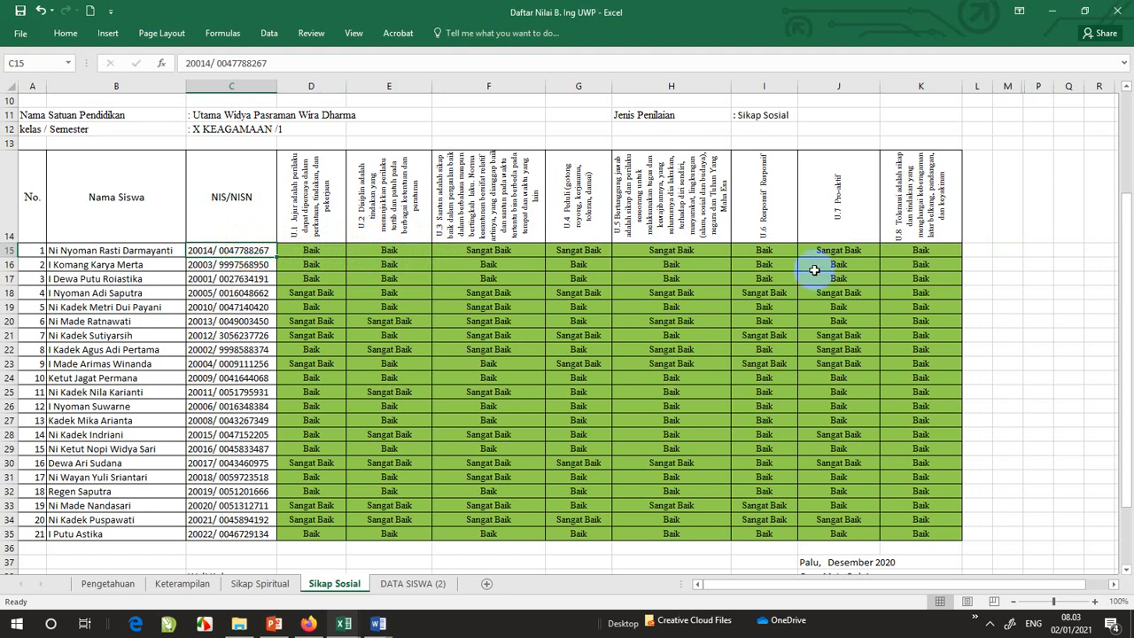
Go through the first student's social attitude ratings one by one from U.1 Jujur to U.8 Toleransi
scroll(793, 275, down, 1)
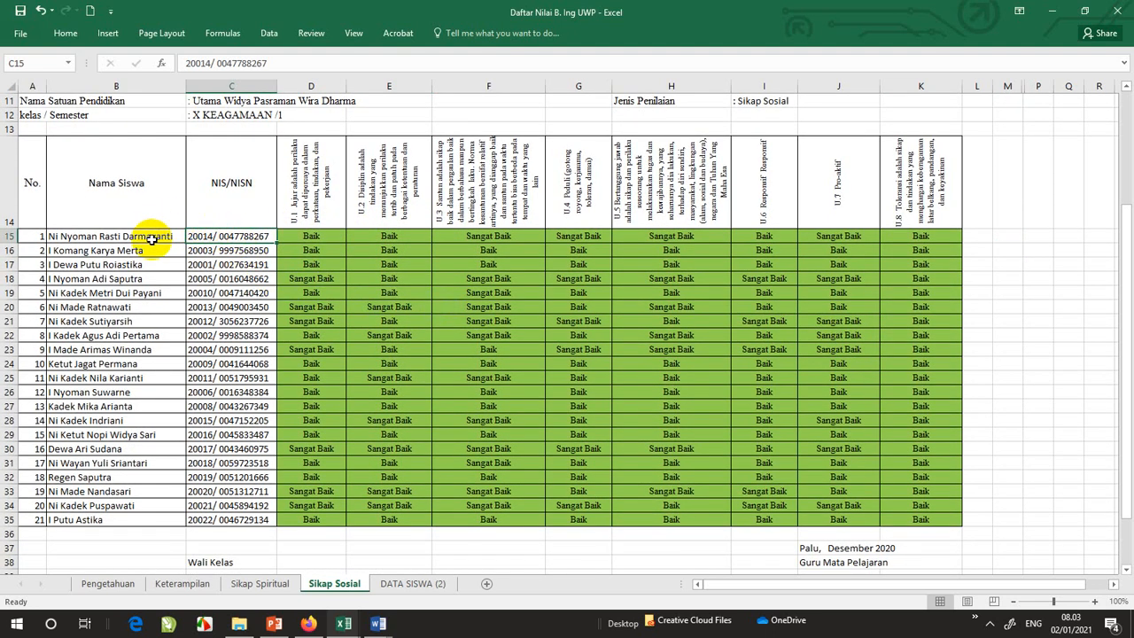
click(330, 238)
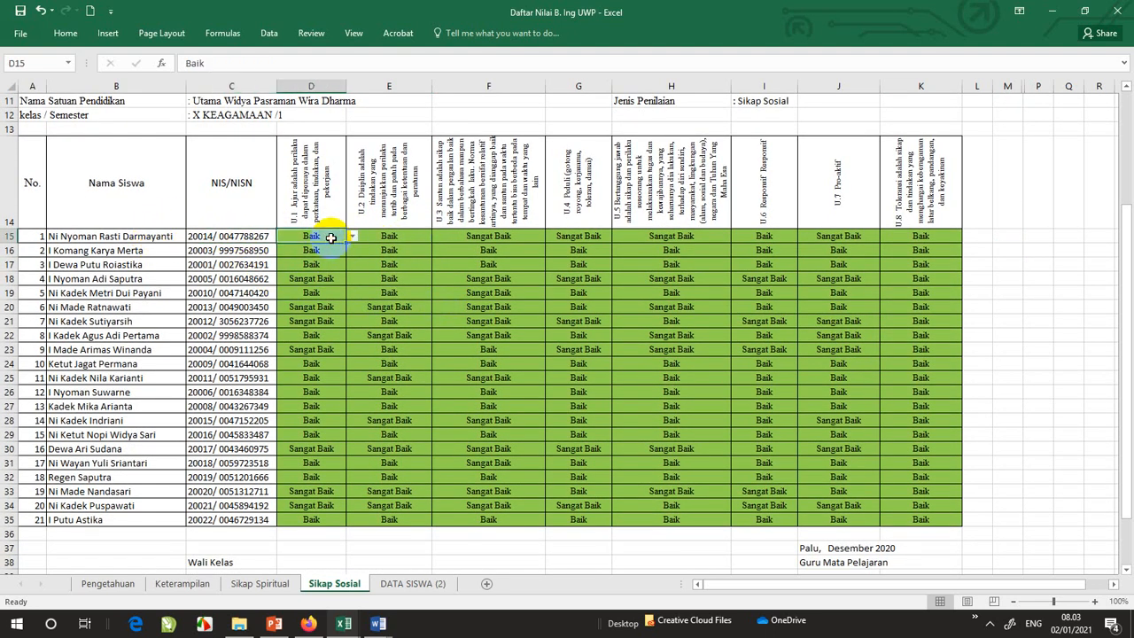
click(387, 238)
click(482, 238)
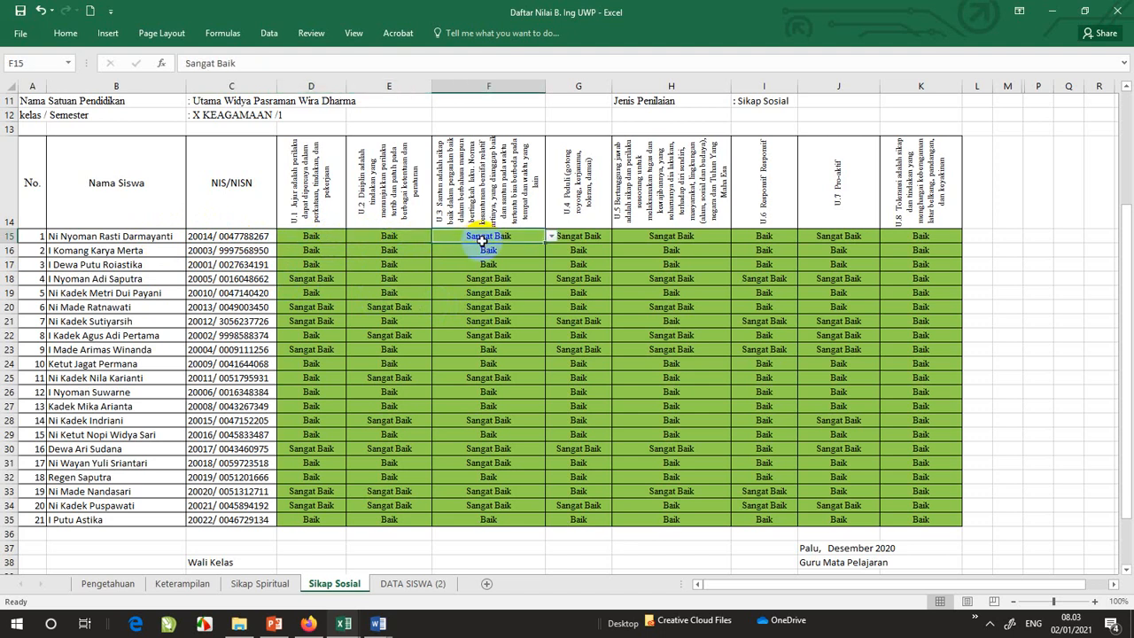
click(579, 235)
click(678, 238)
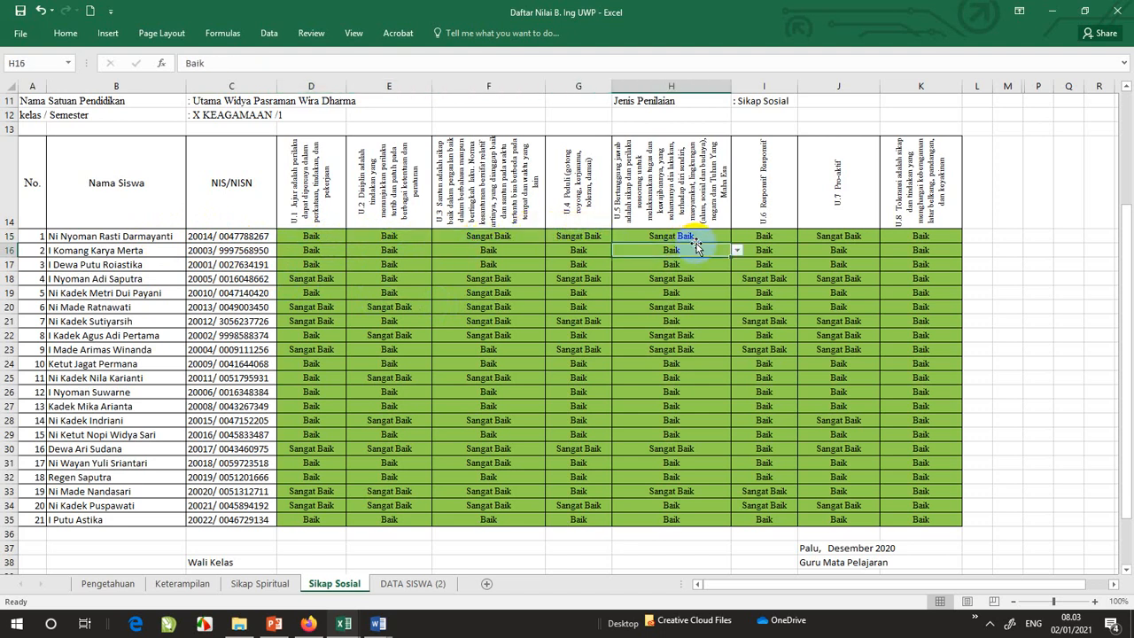
click(757, 237)
click(833, 238)
click(931, 240)
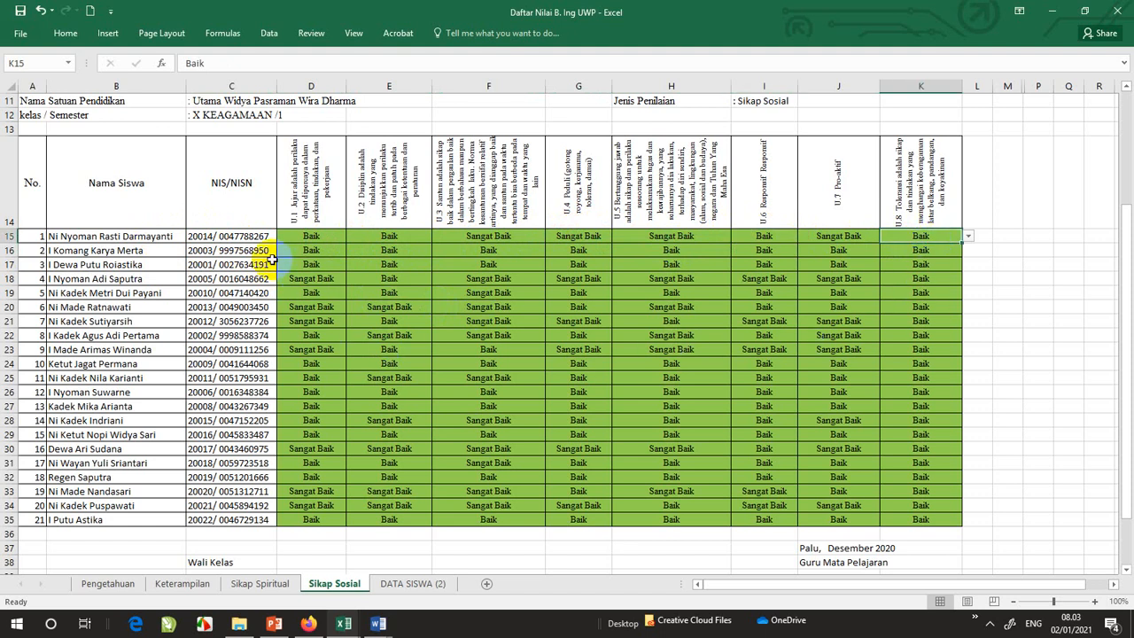
scroll(541, 346, down, 1)
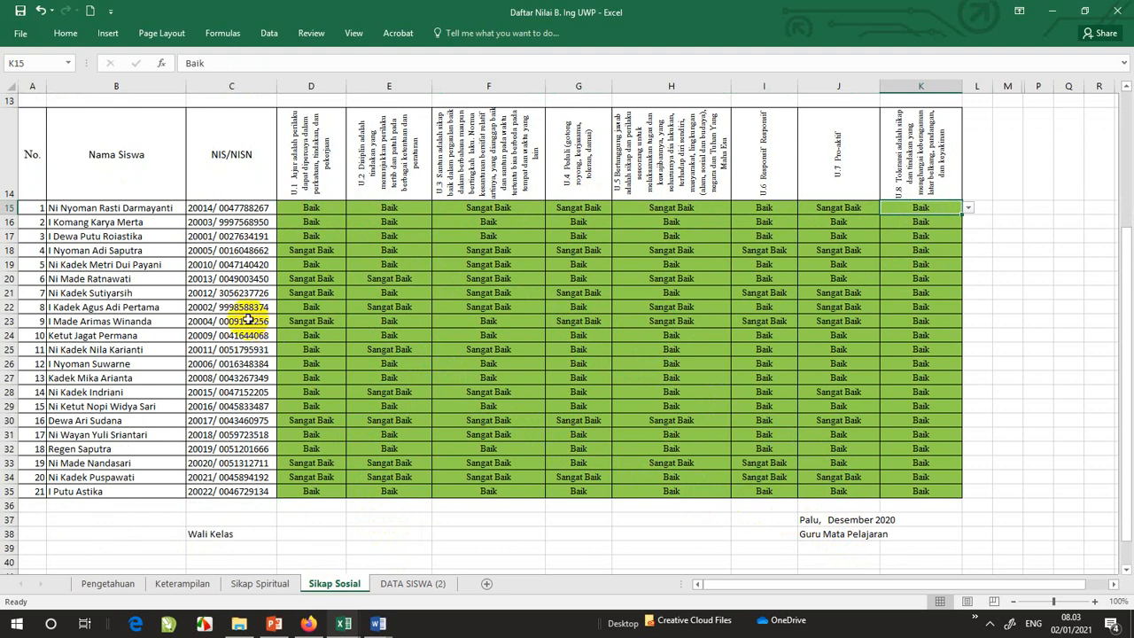
scroll(394, 470, up, 1)
scroll(397, 468, up, 1)
scroll(433, 448, down, 2)
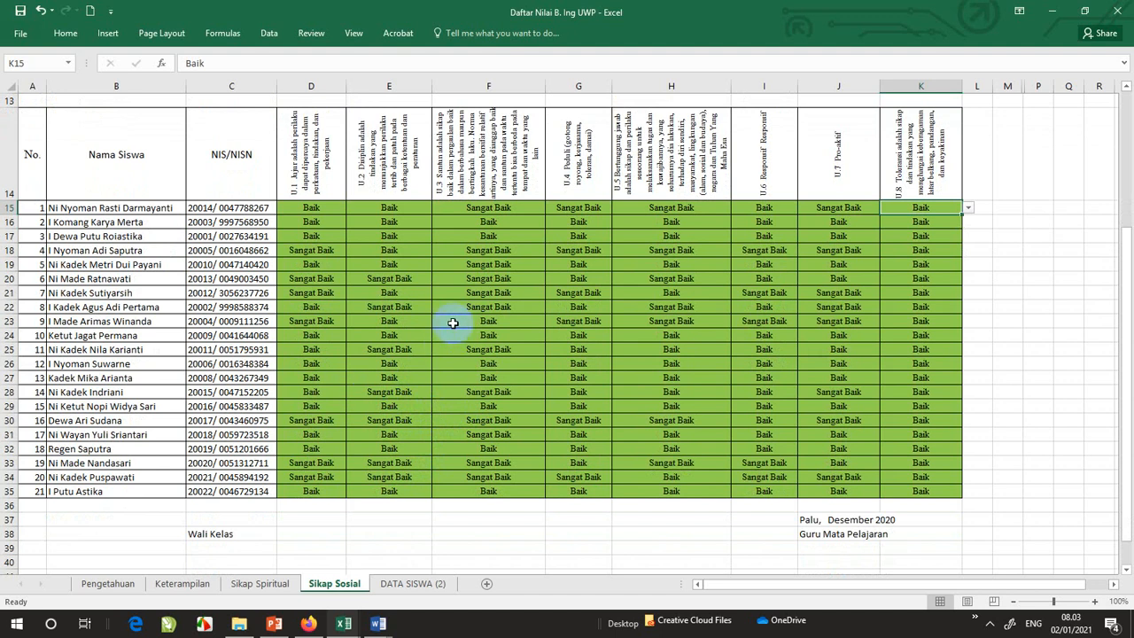
Review the signature block below the Sikap Sosial table: place and date, Guru Mata Pelajaran title, signature space and subject teacher's name
scroll(293, 394, down, 1)
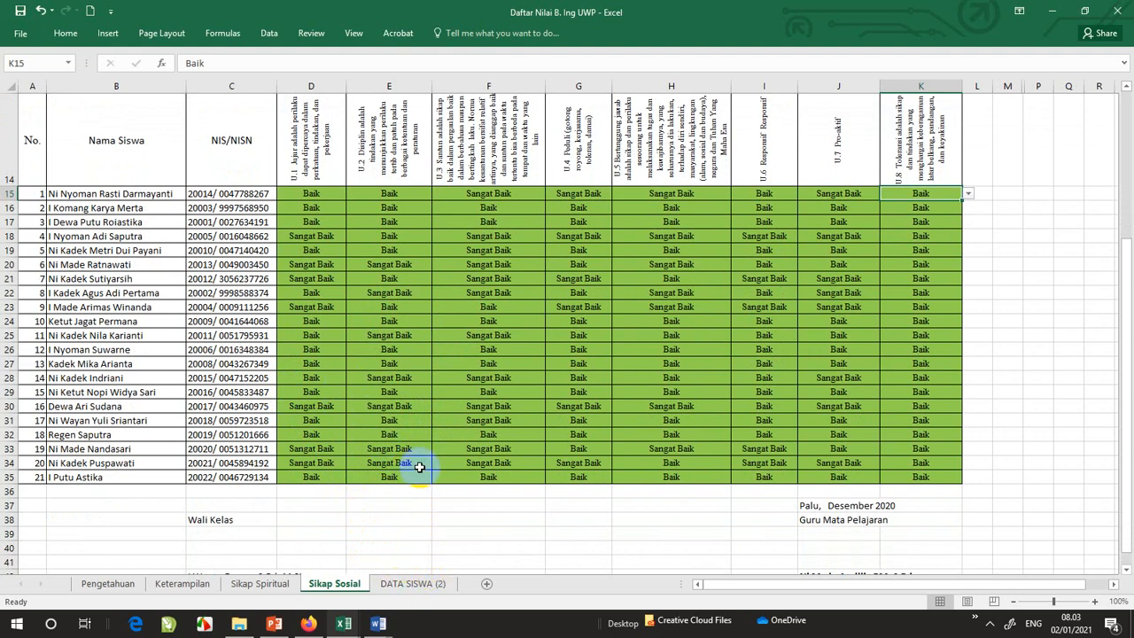
click(381, 519)
click(791, 507)
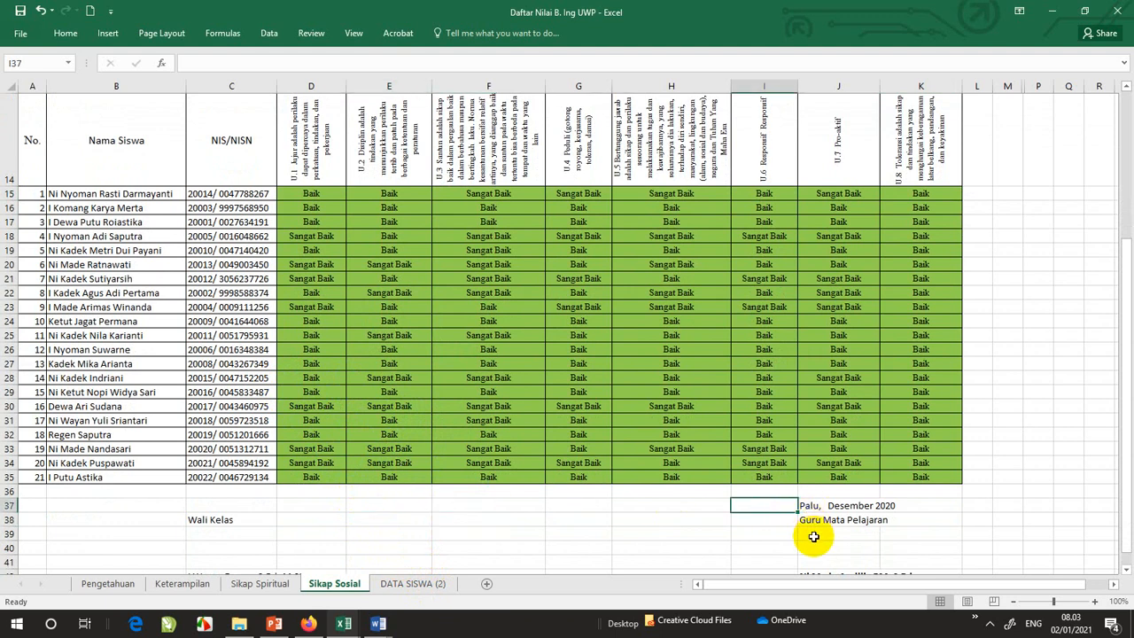
click(806, 535)
scroll(809, 542, down, 1)
scroll(809, 542, down, 1)
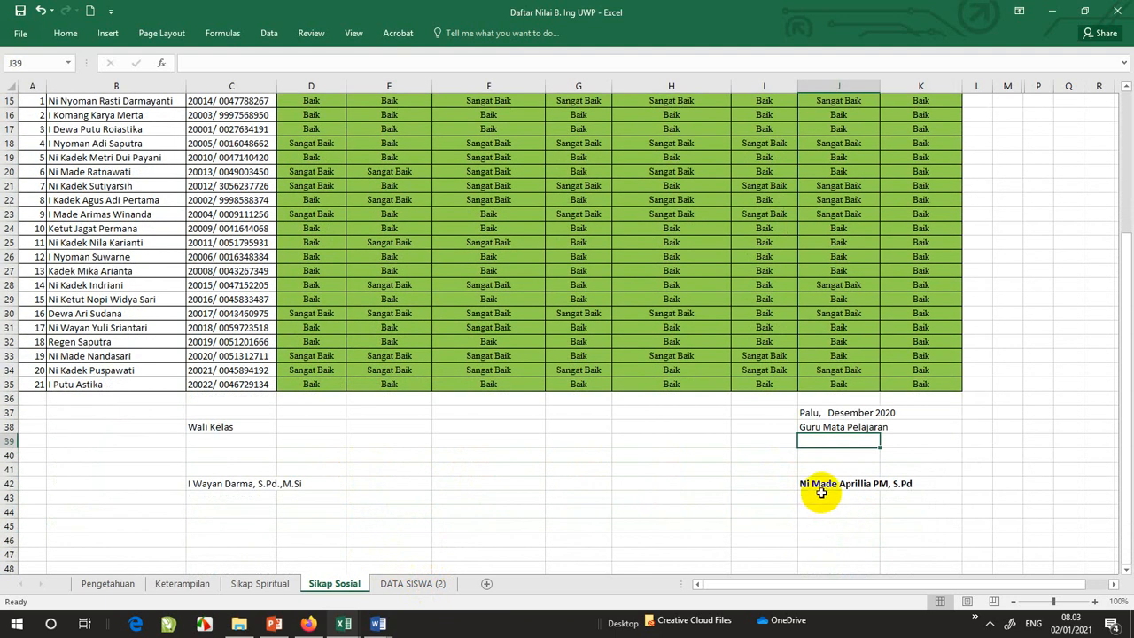
click(829, 411)
click(823, 429)
click(816, 441)
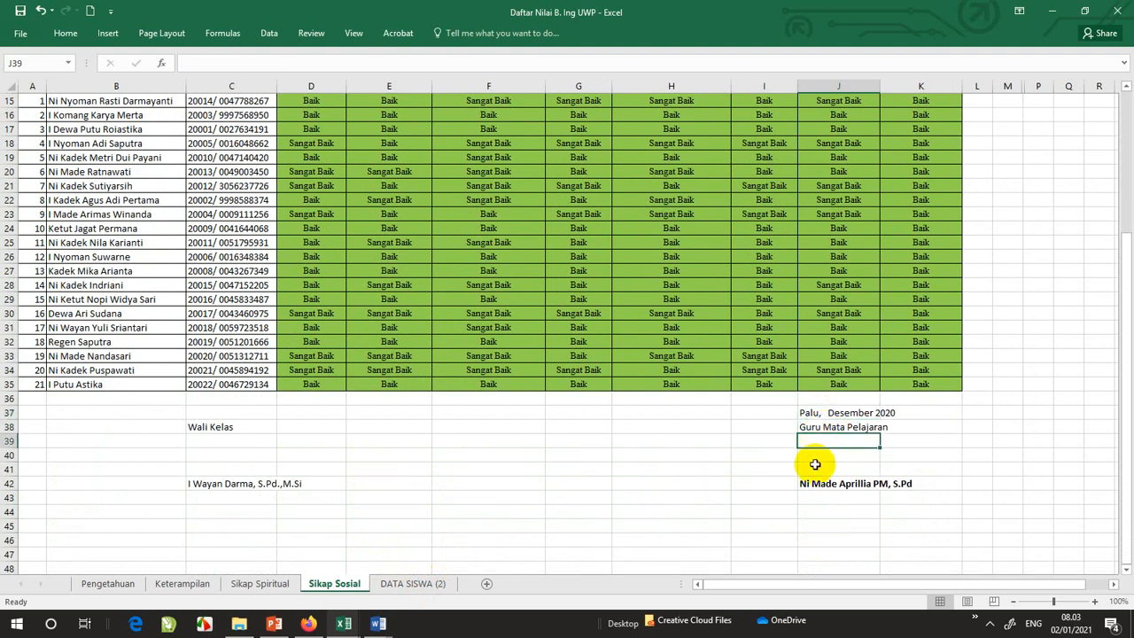
click(823, 459)
click(818, 467)
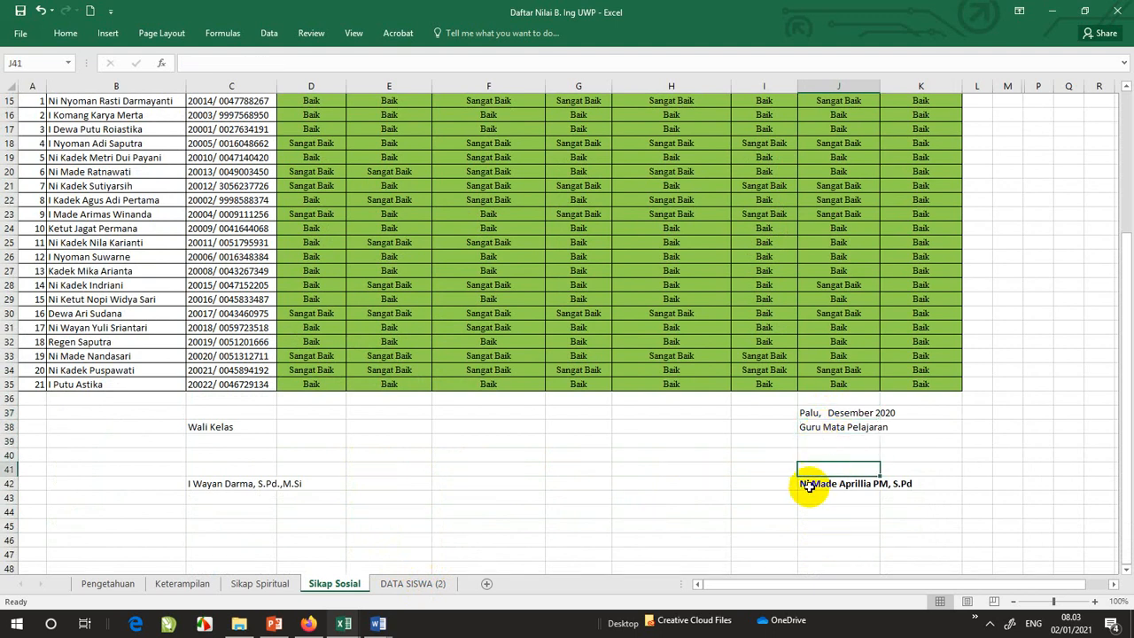
click(801, 488)
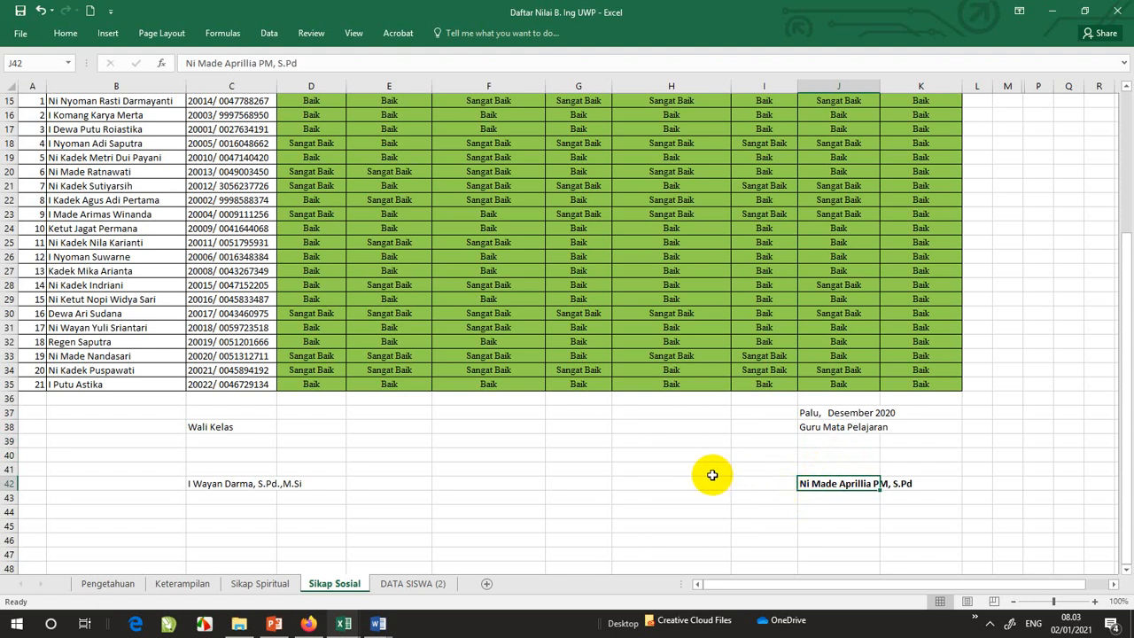
Look back over the Sikap Sosial table from its title and indicator headings to the last student's ratings
scroll(712, 475, up, 3)
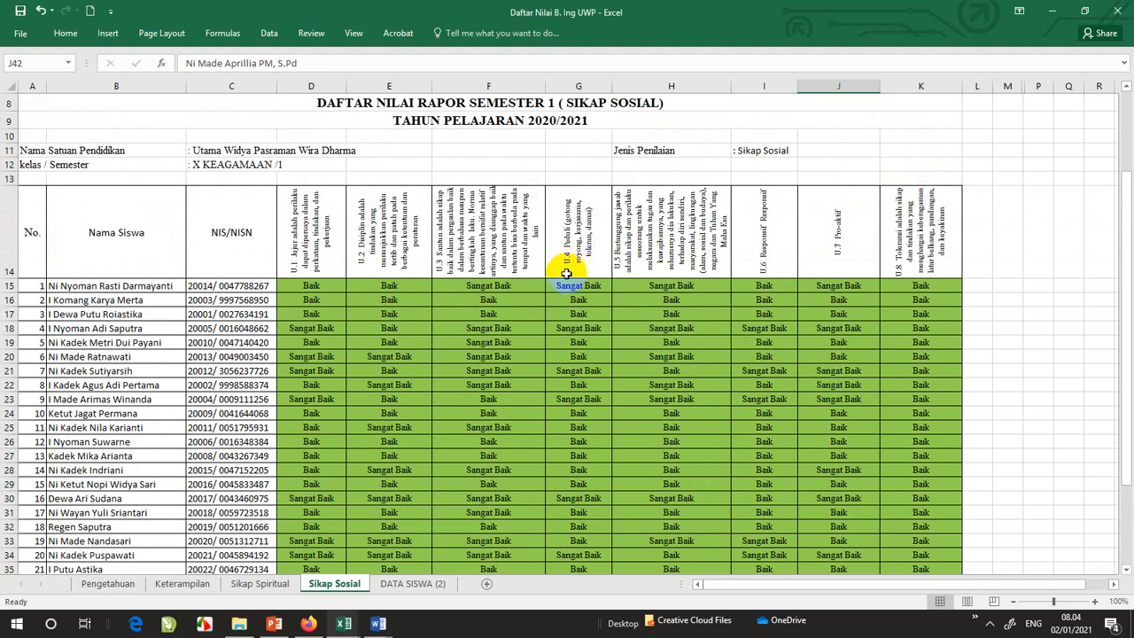
scroll(565, 274, down, 1)
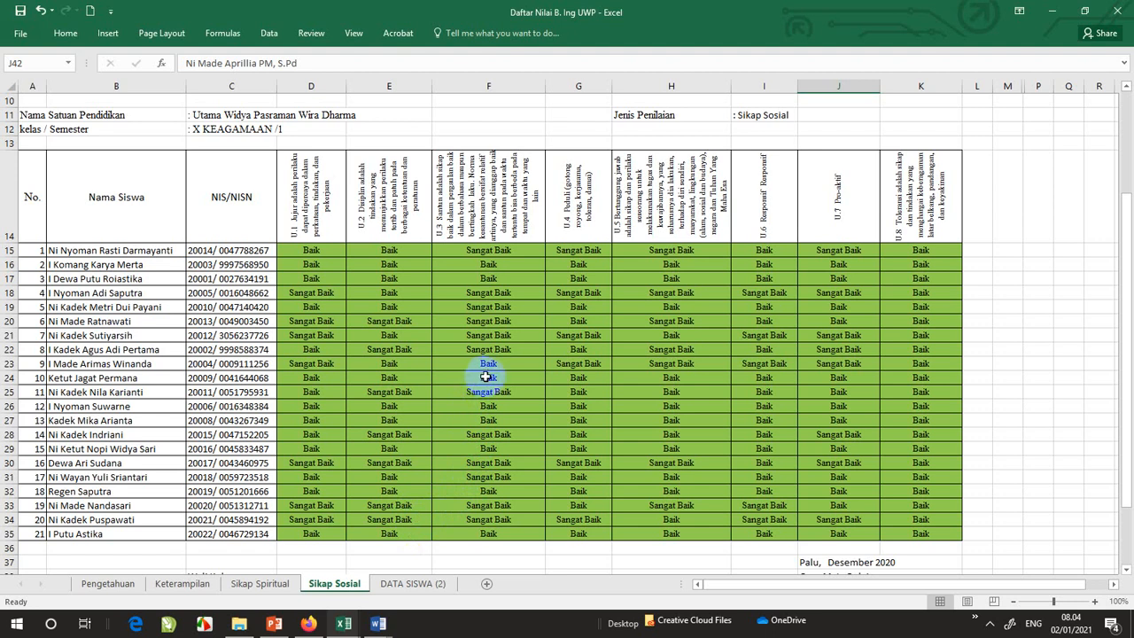
scroll(968, 326, down, 1)
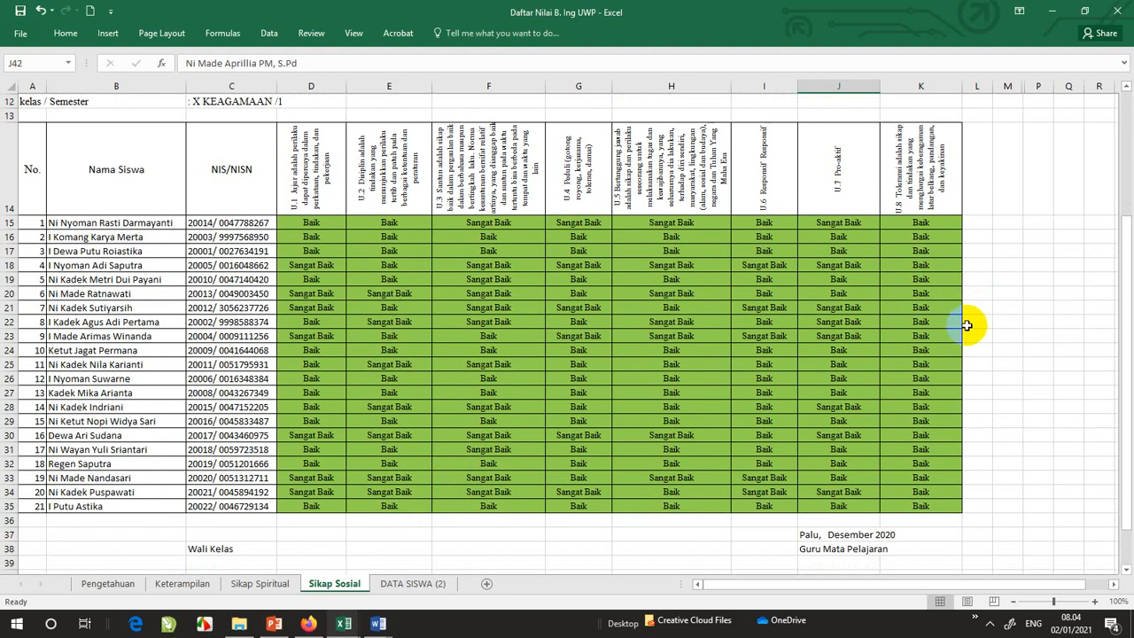
Recheck the Sikap Sosial signature cells one by one, from the Palu date line through the blank signature rows to the subject teacher's name
click(842, 534)
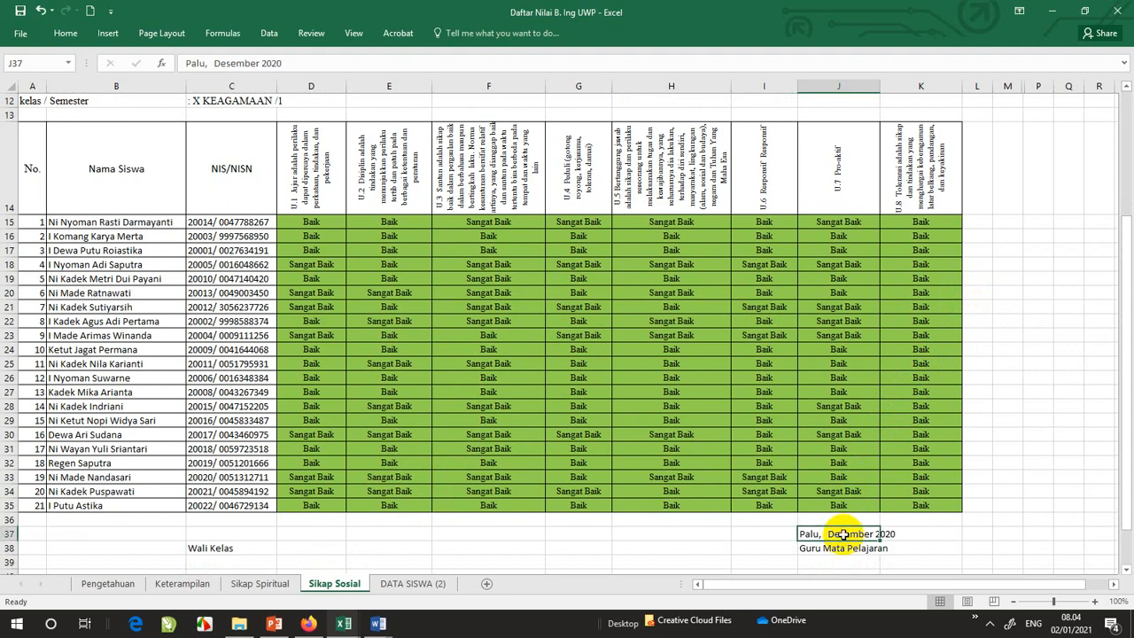
click(843, 547)
scroll(842, 546, down, 1)
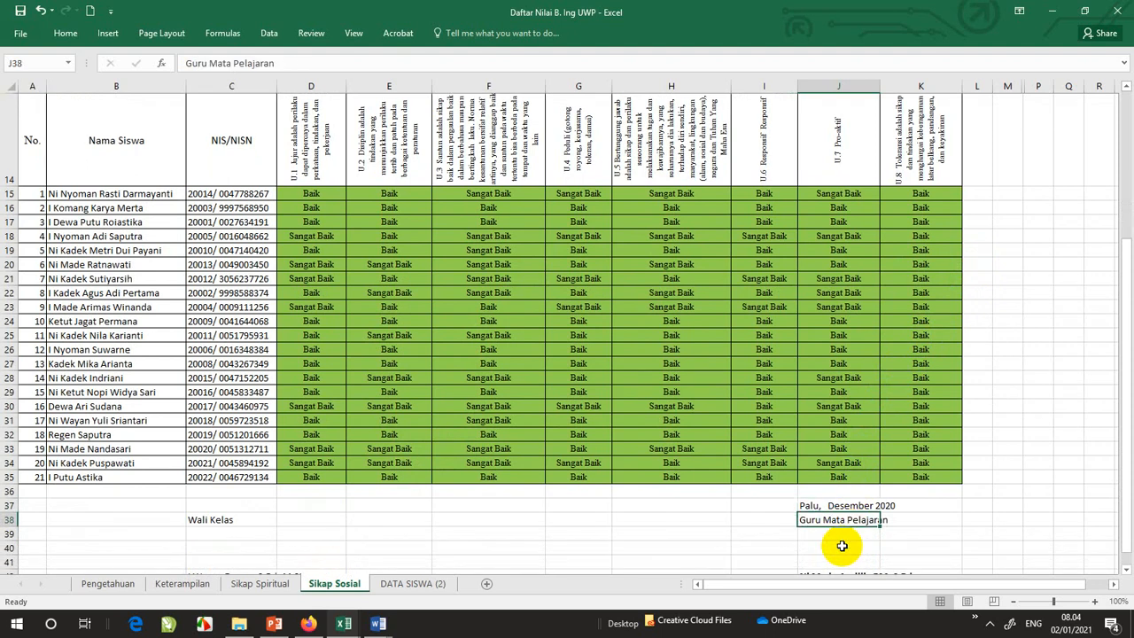
scroll(842, 545, down, 1)
click(830, 445)
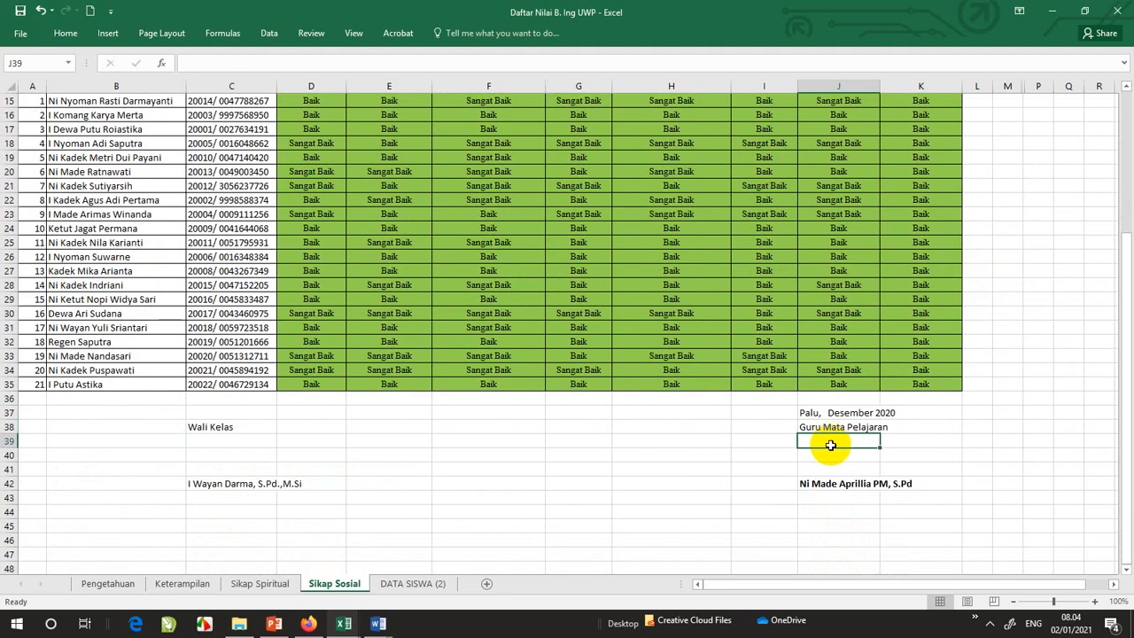
click(833, 455)
click(834, 469)
click(828, 483)
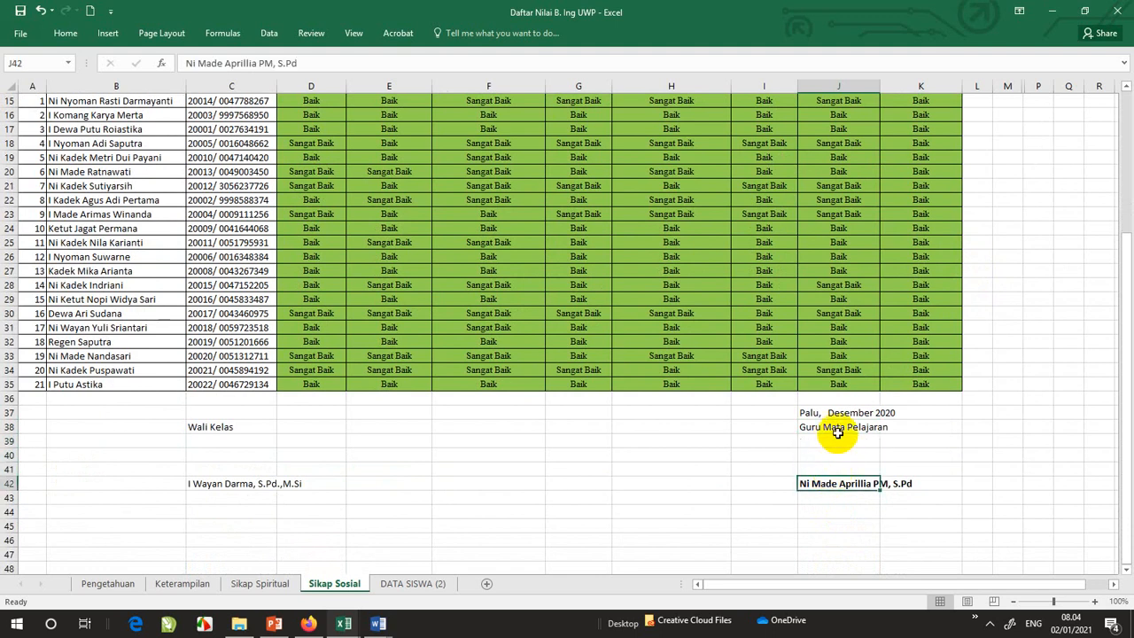